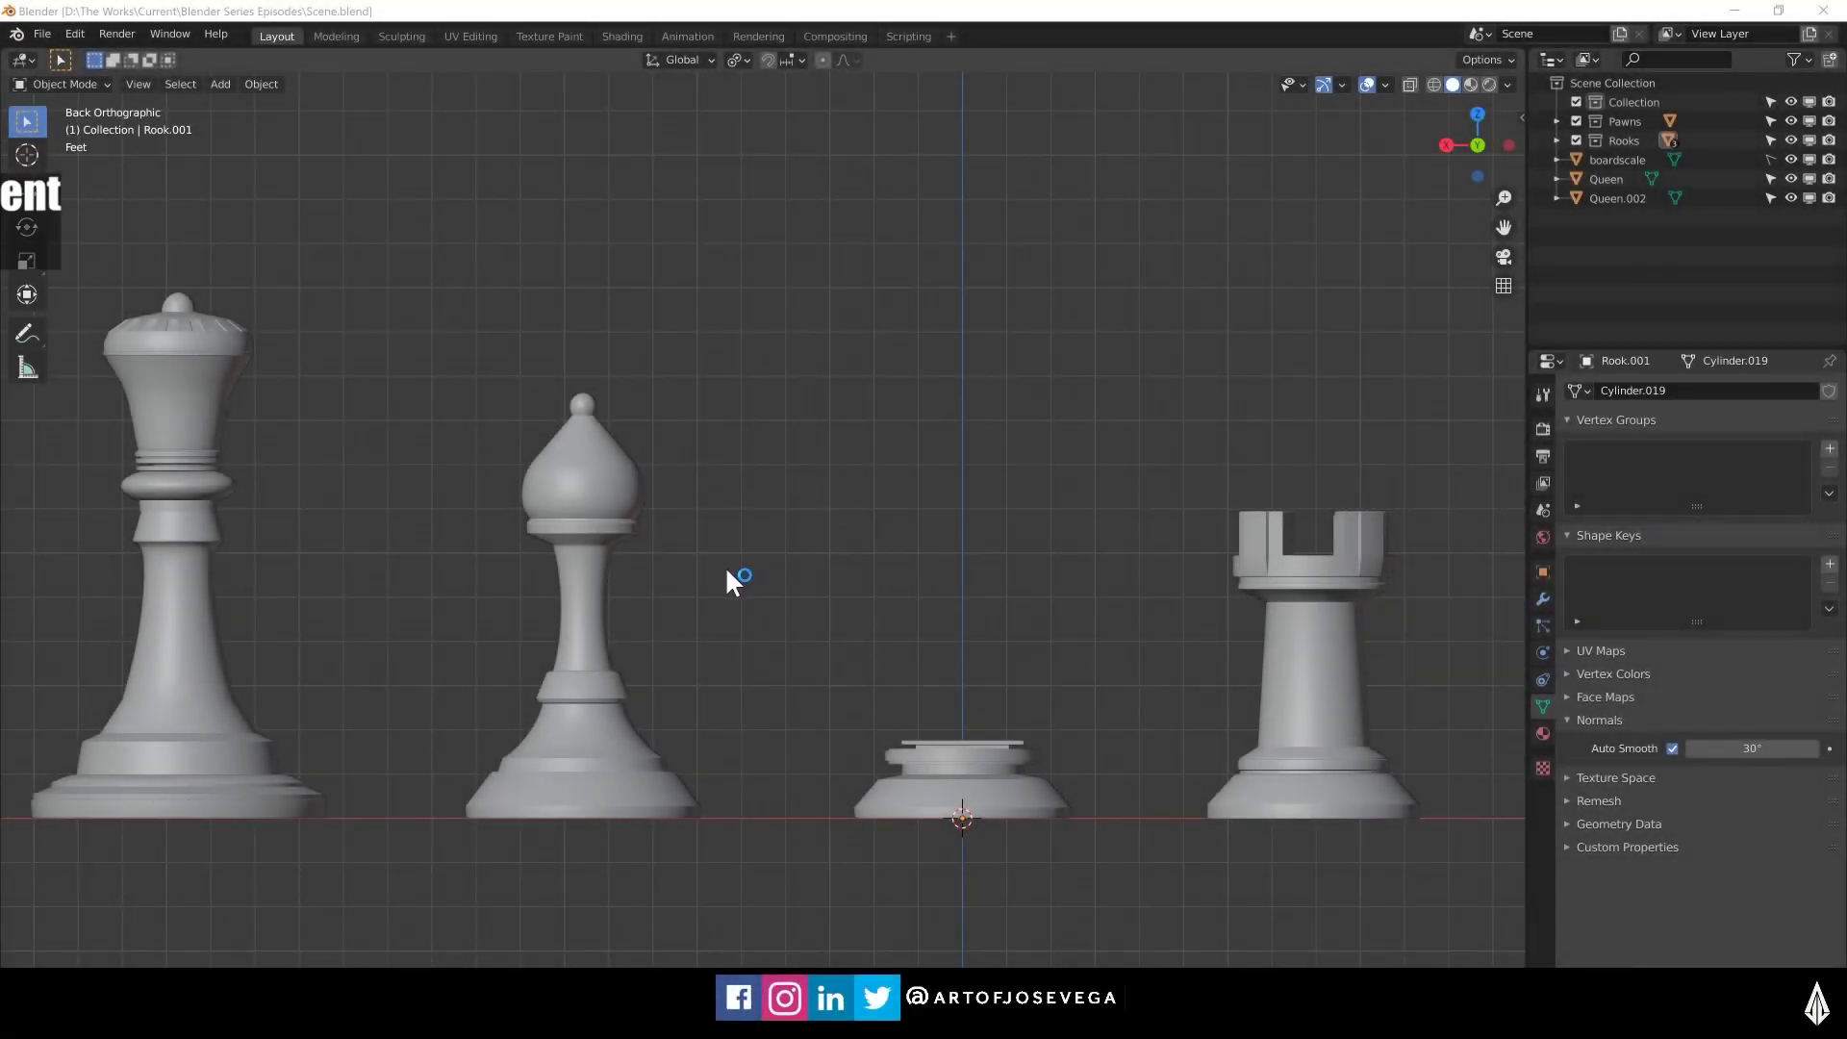
Orbit around the chess pieces, then return to the Back Orthographic view
middle_drag(725, 577, 866, 538)
click(1470, 144)
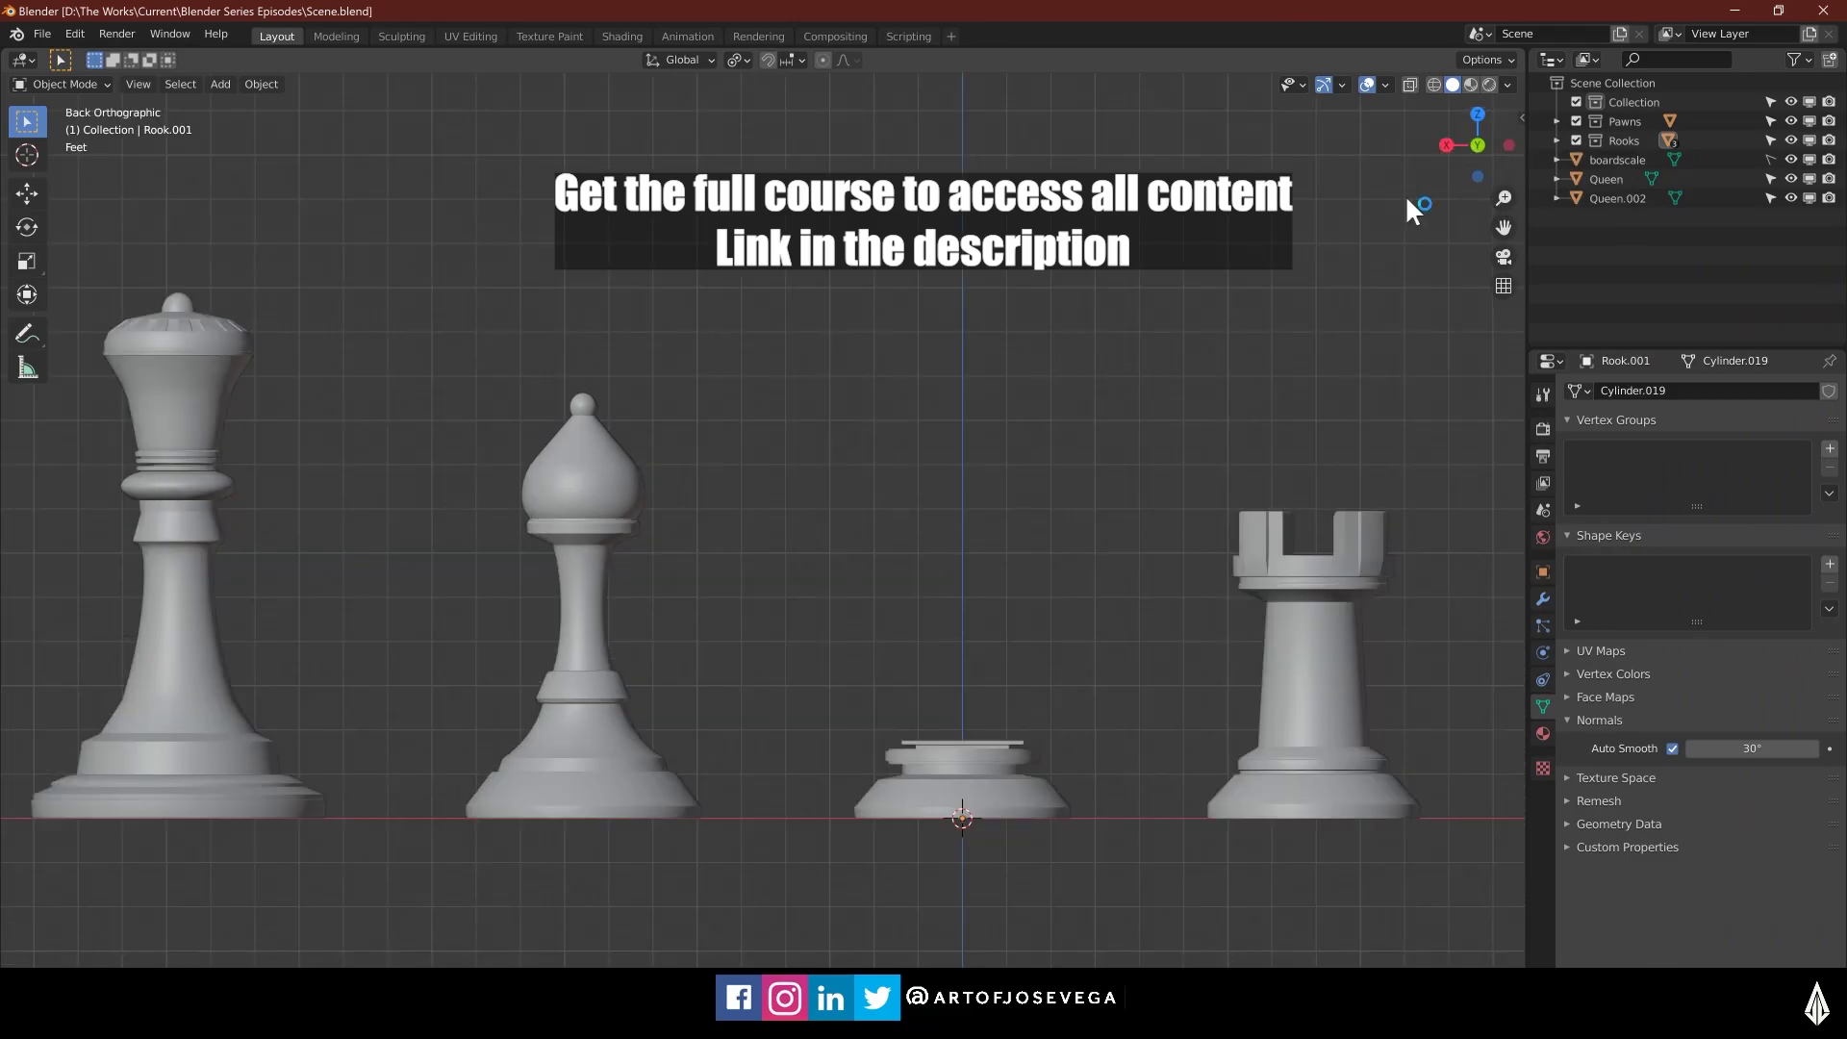
ctrl+scroll(989, 536, up, 3)
Select the bishop, zoom in close on it, and bring up the chess-size reference image
click(788, 459)
scroll(818, 644, up, 1)
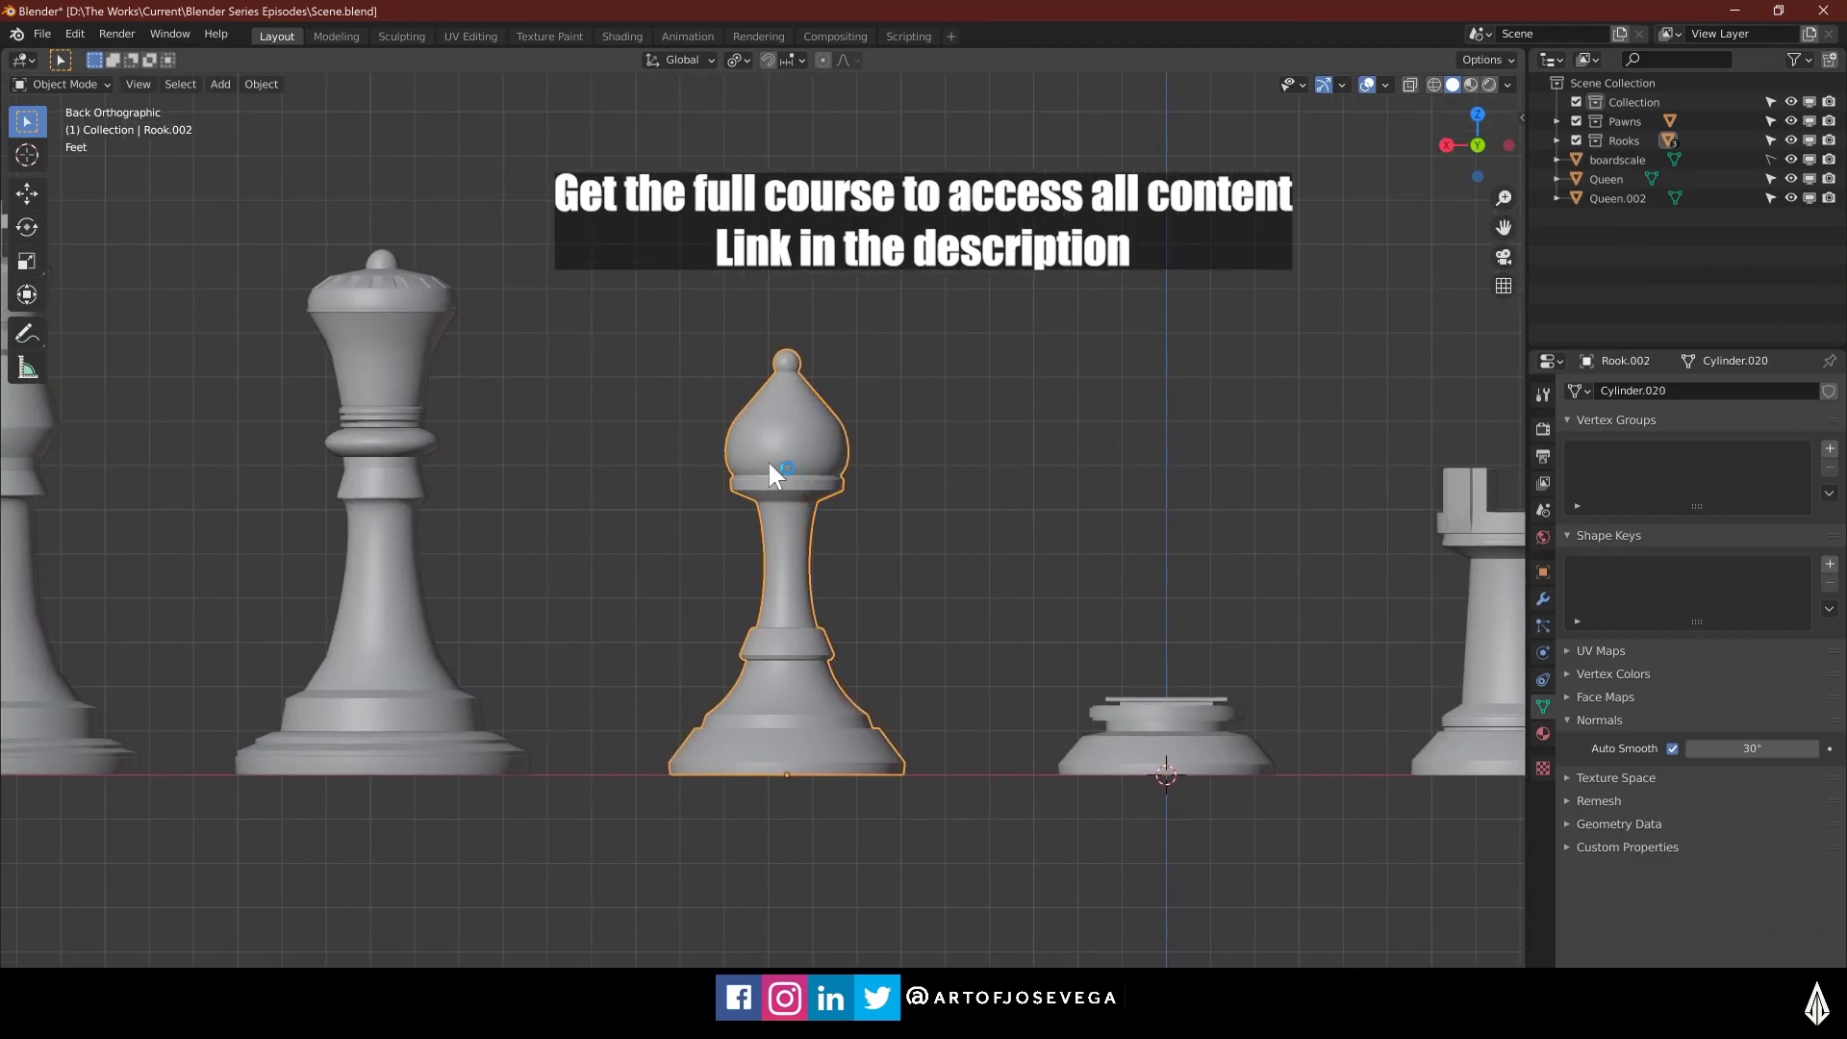
scroll(828, 568, down, 3)
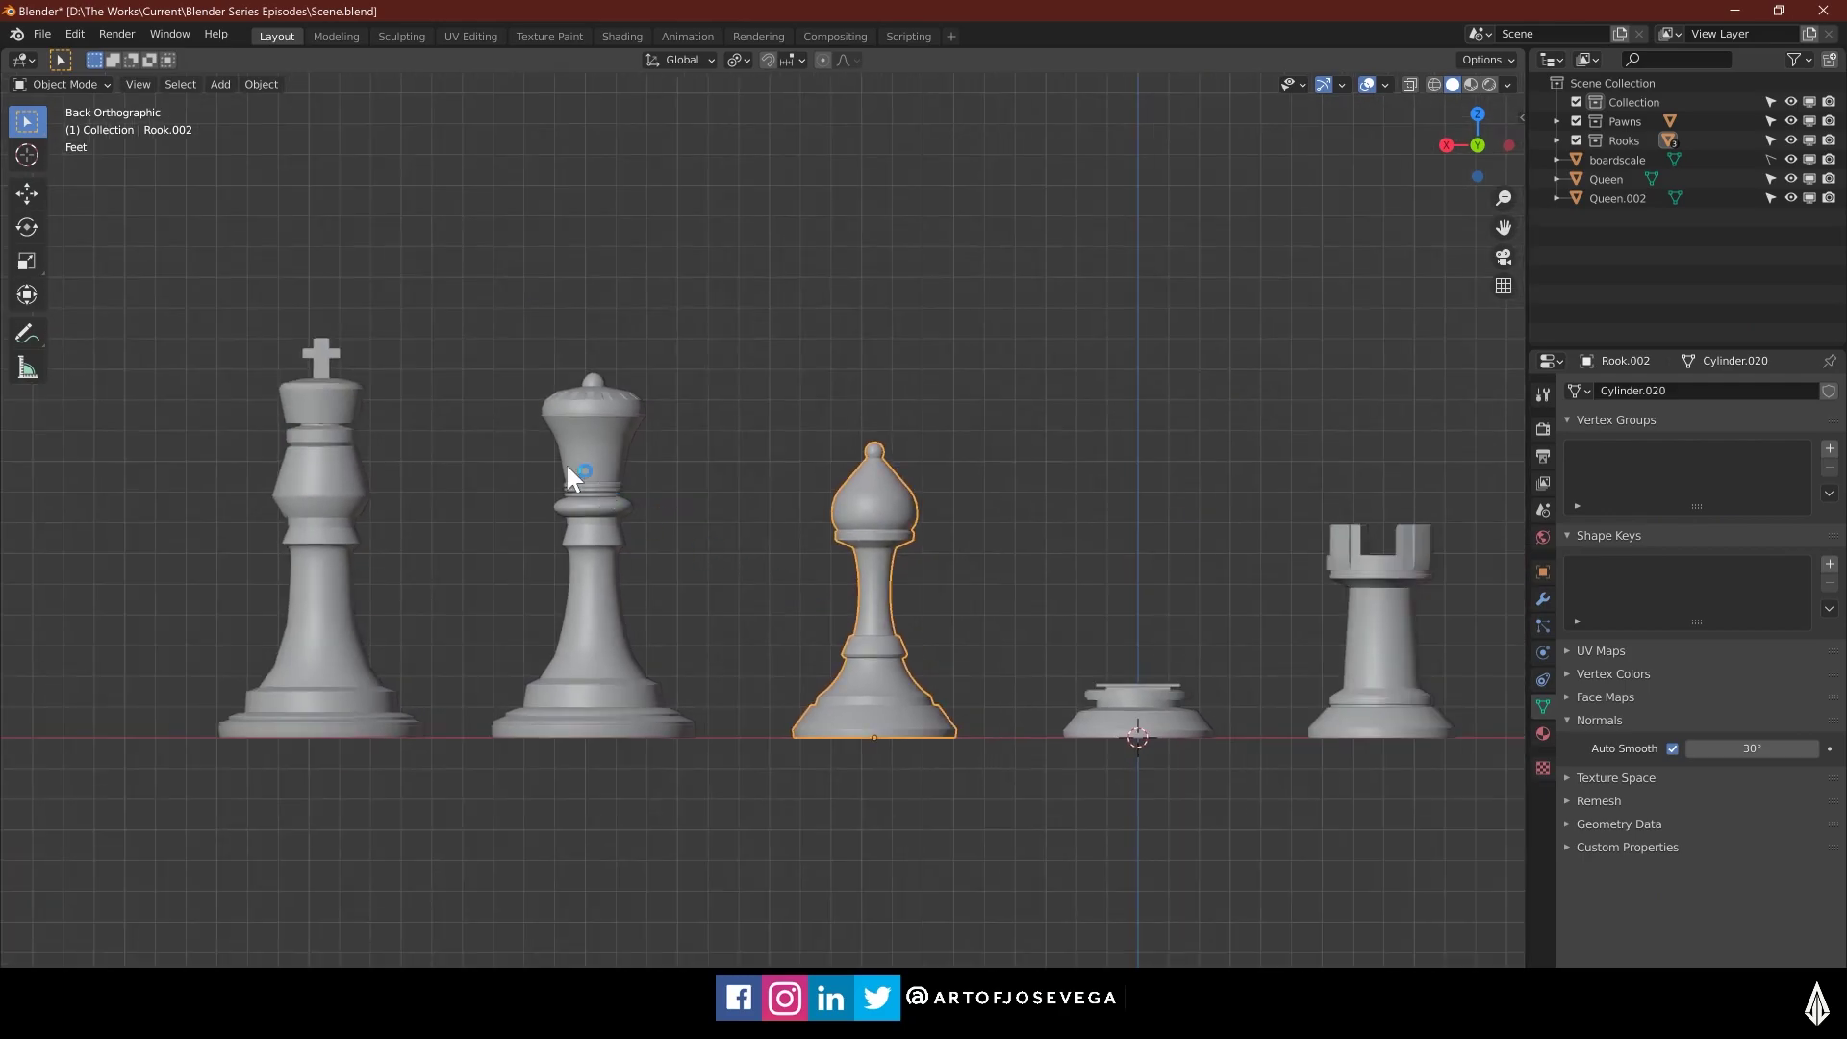
ctrl+scroll(1010, 552, up, 5)
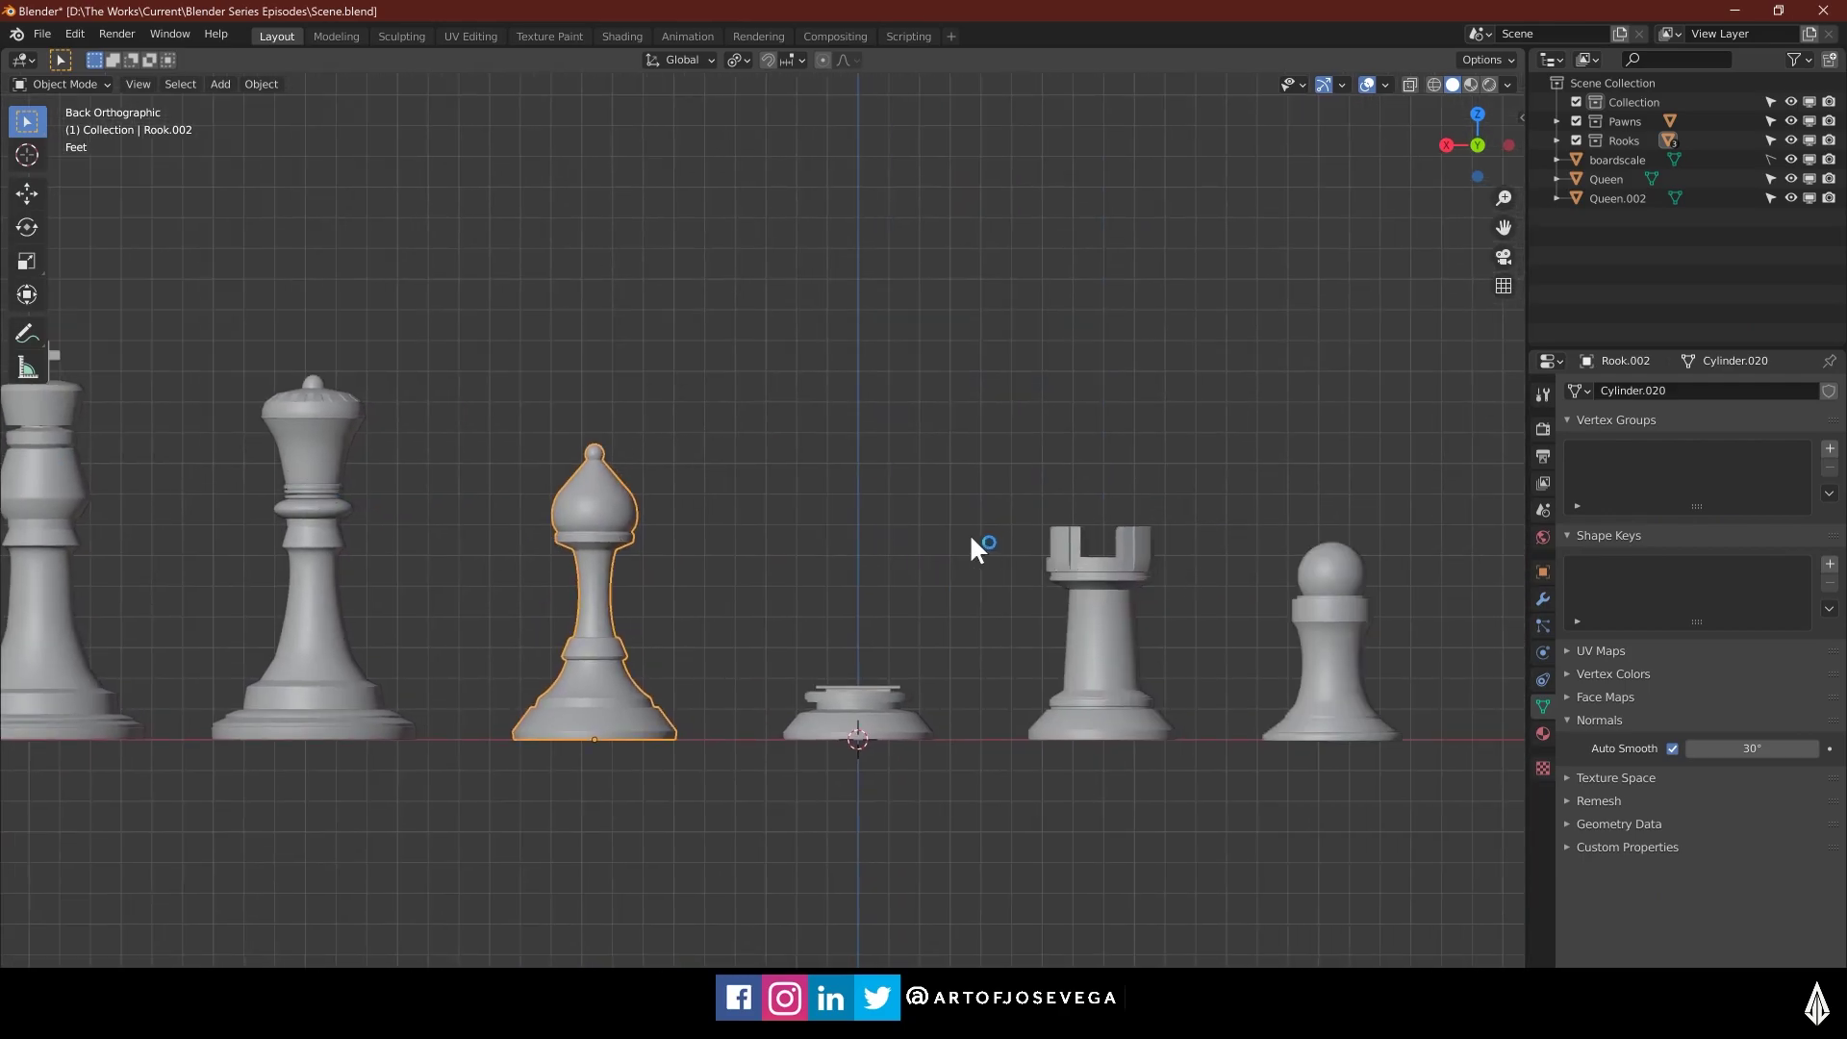
scroll(596, 508, up, 6)
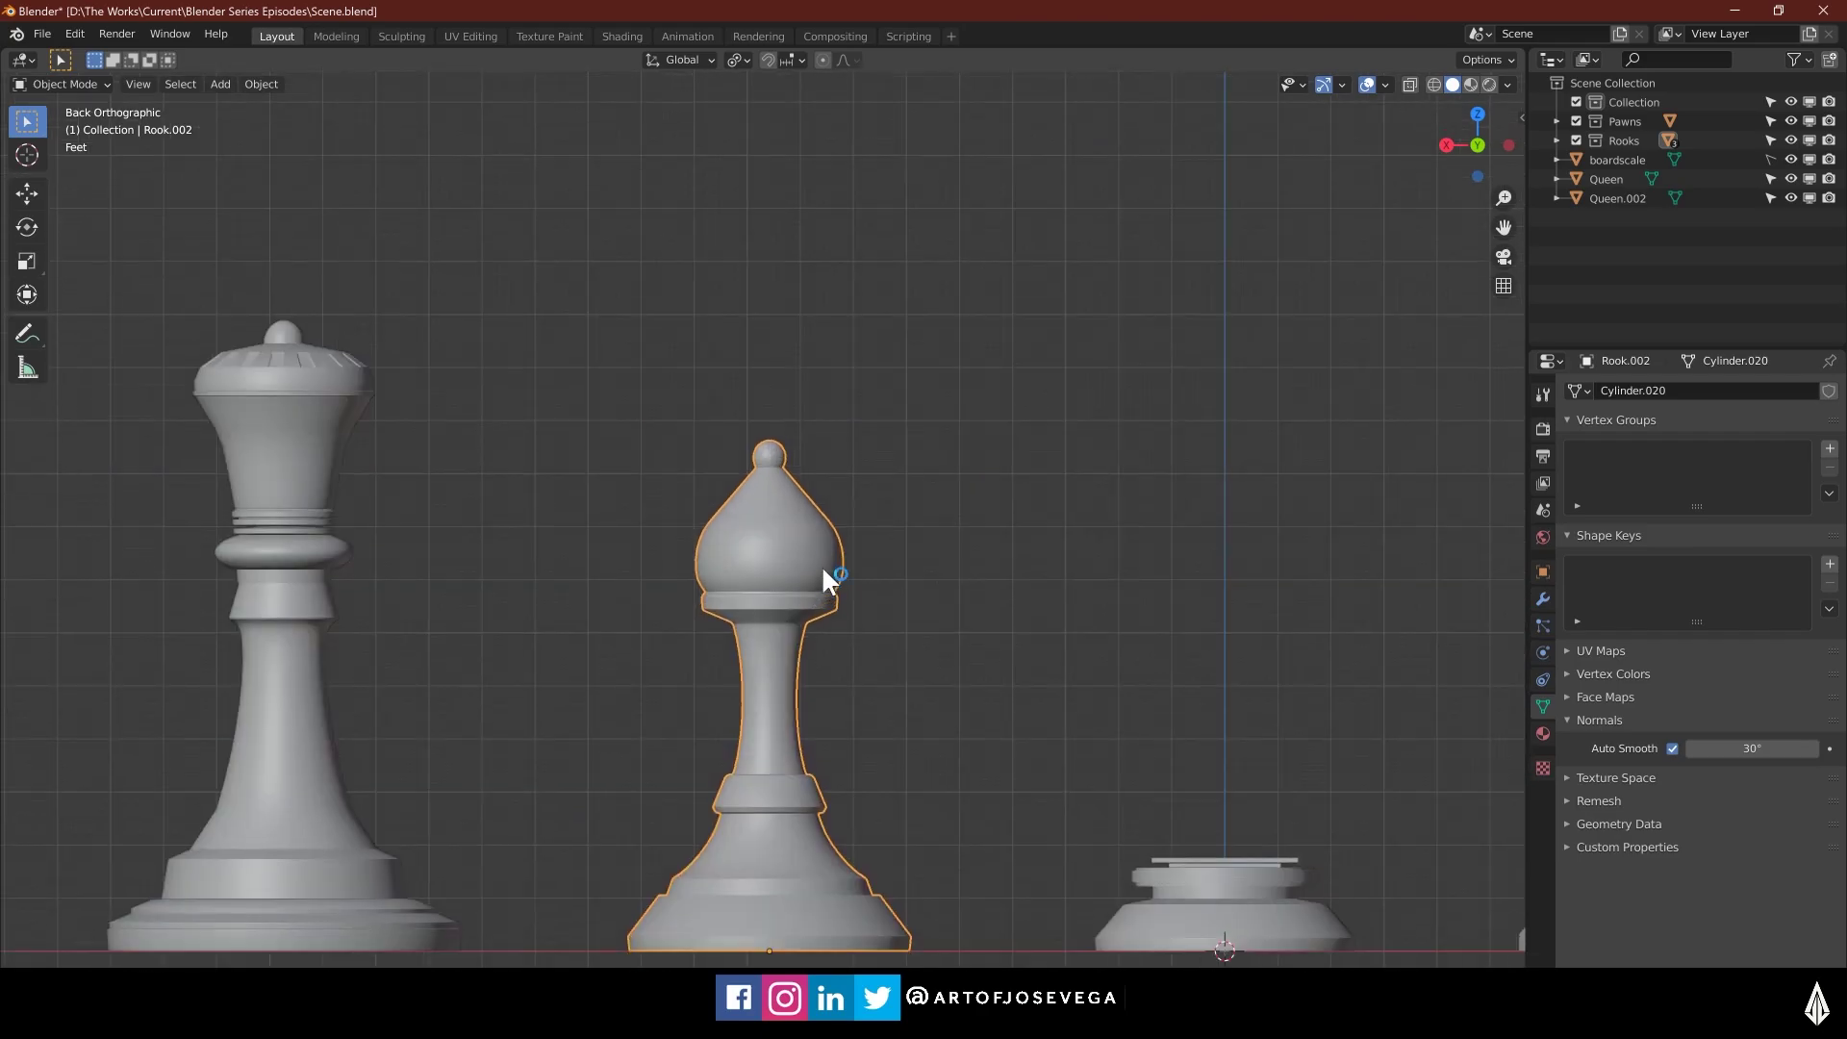
shift+scroll(893, 500, up, 2)
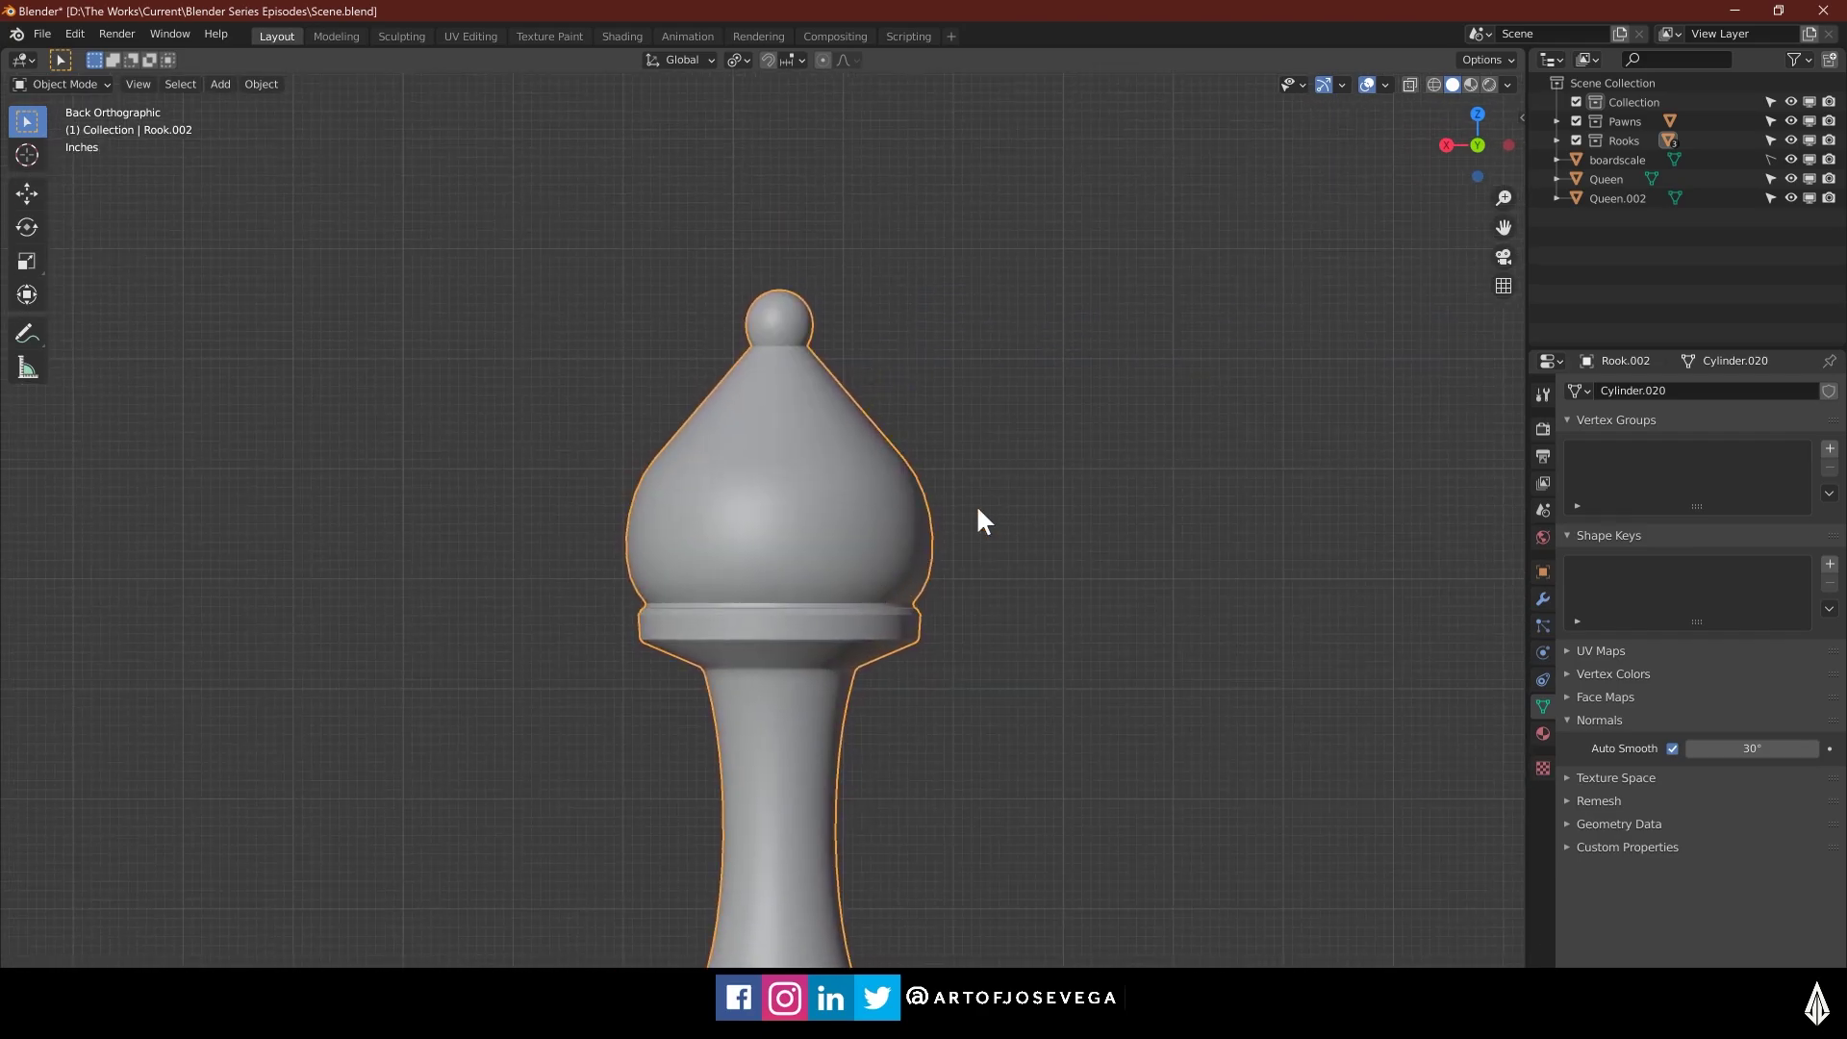
key(alt+Tab)
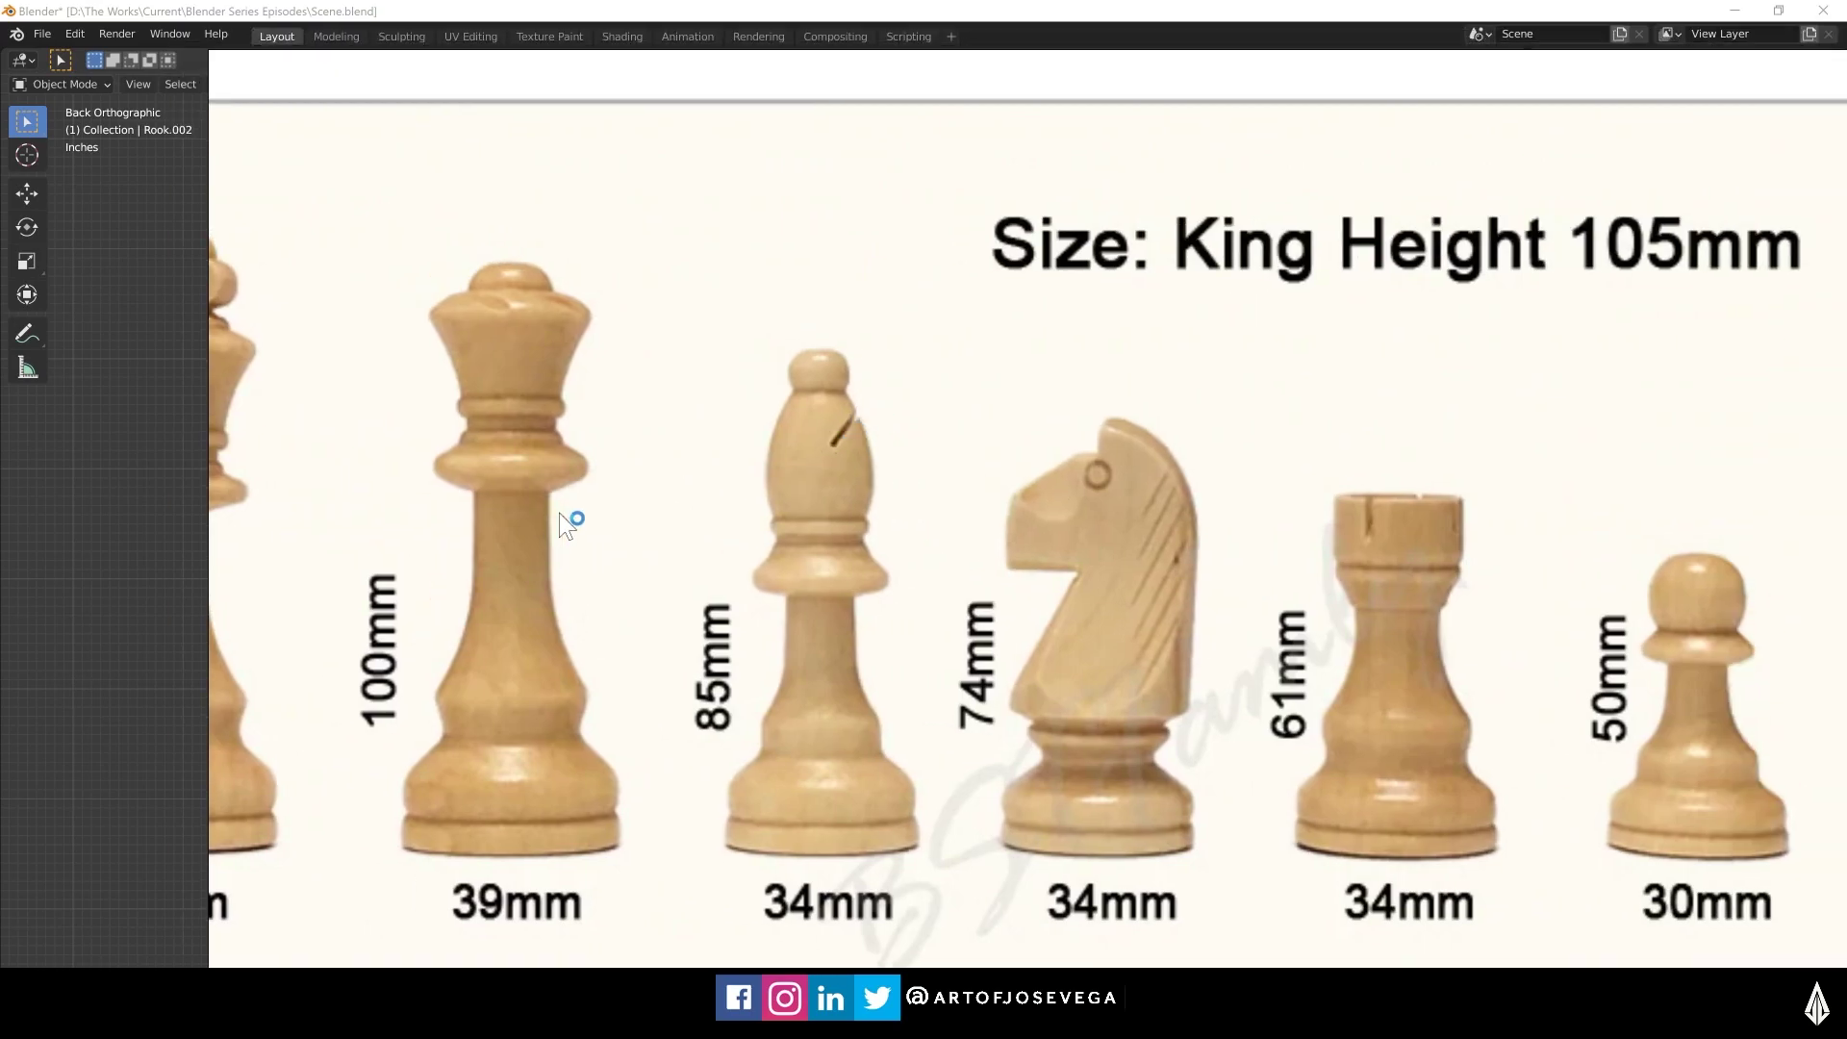
key(alt+Tab)
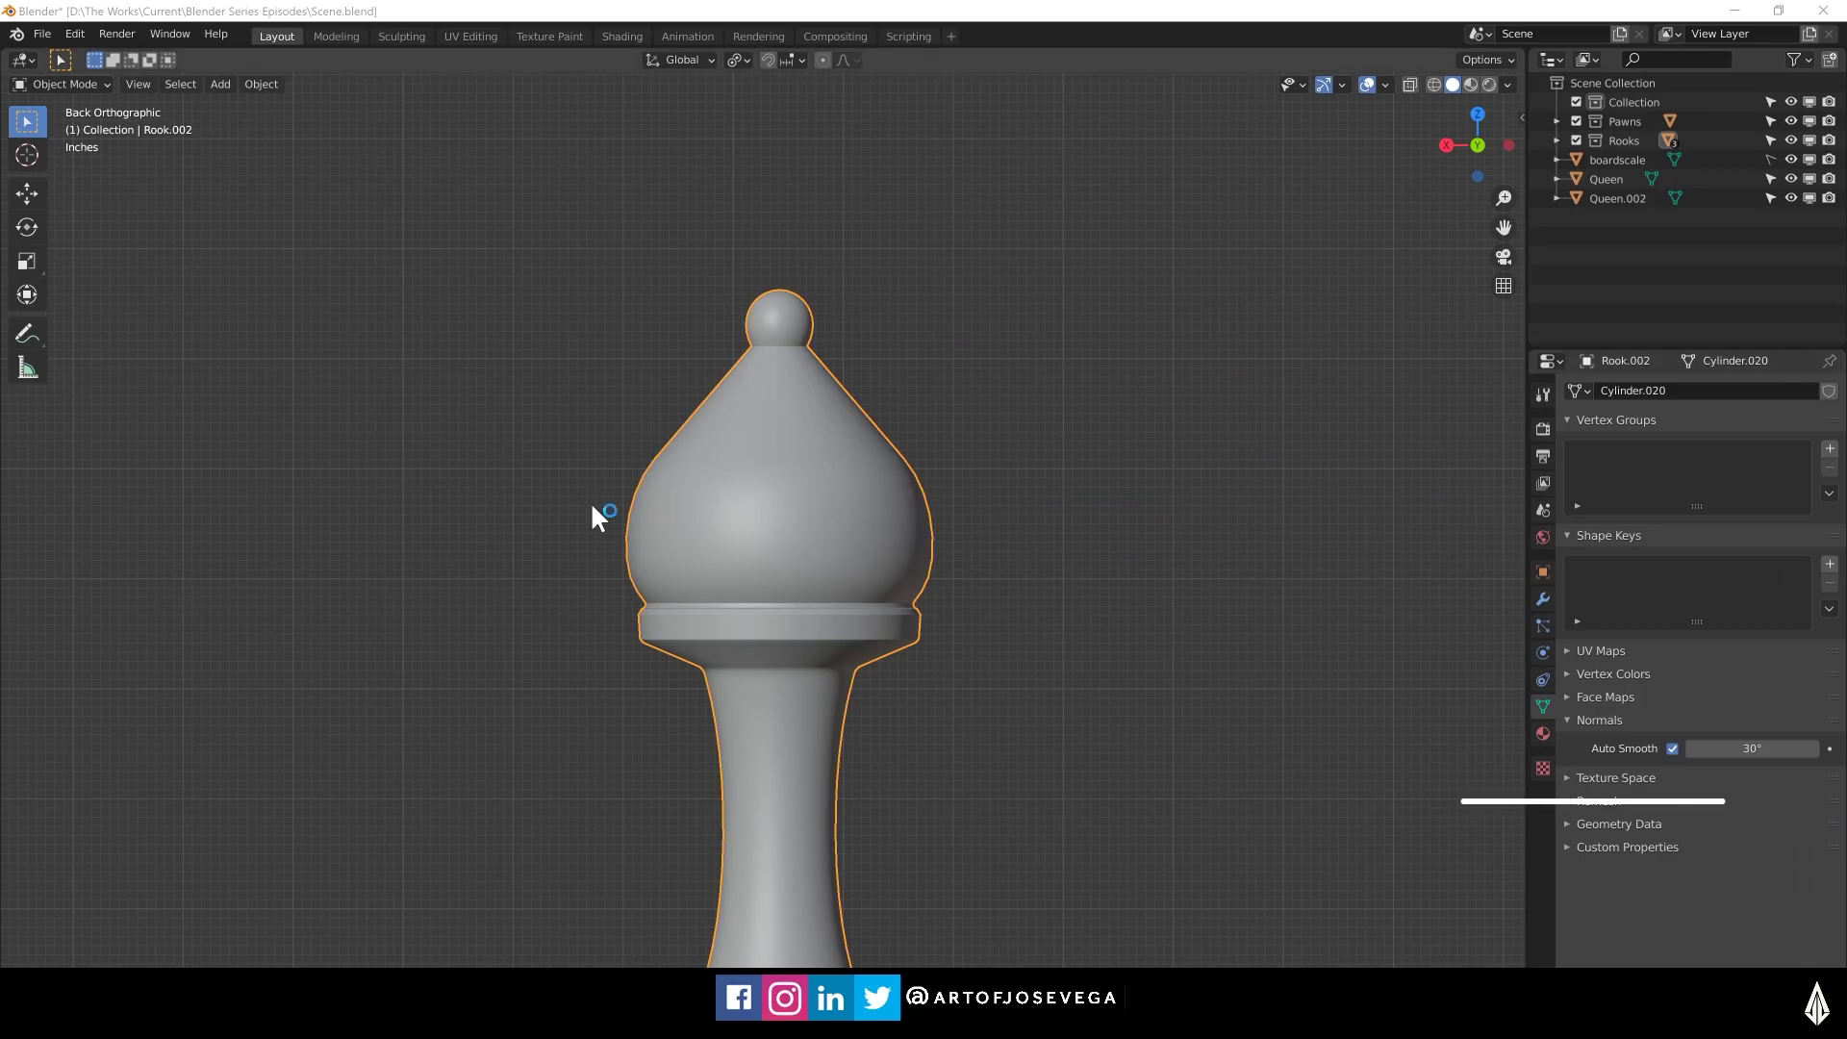
click(1445, 176)
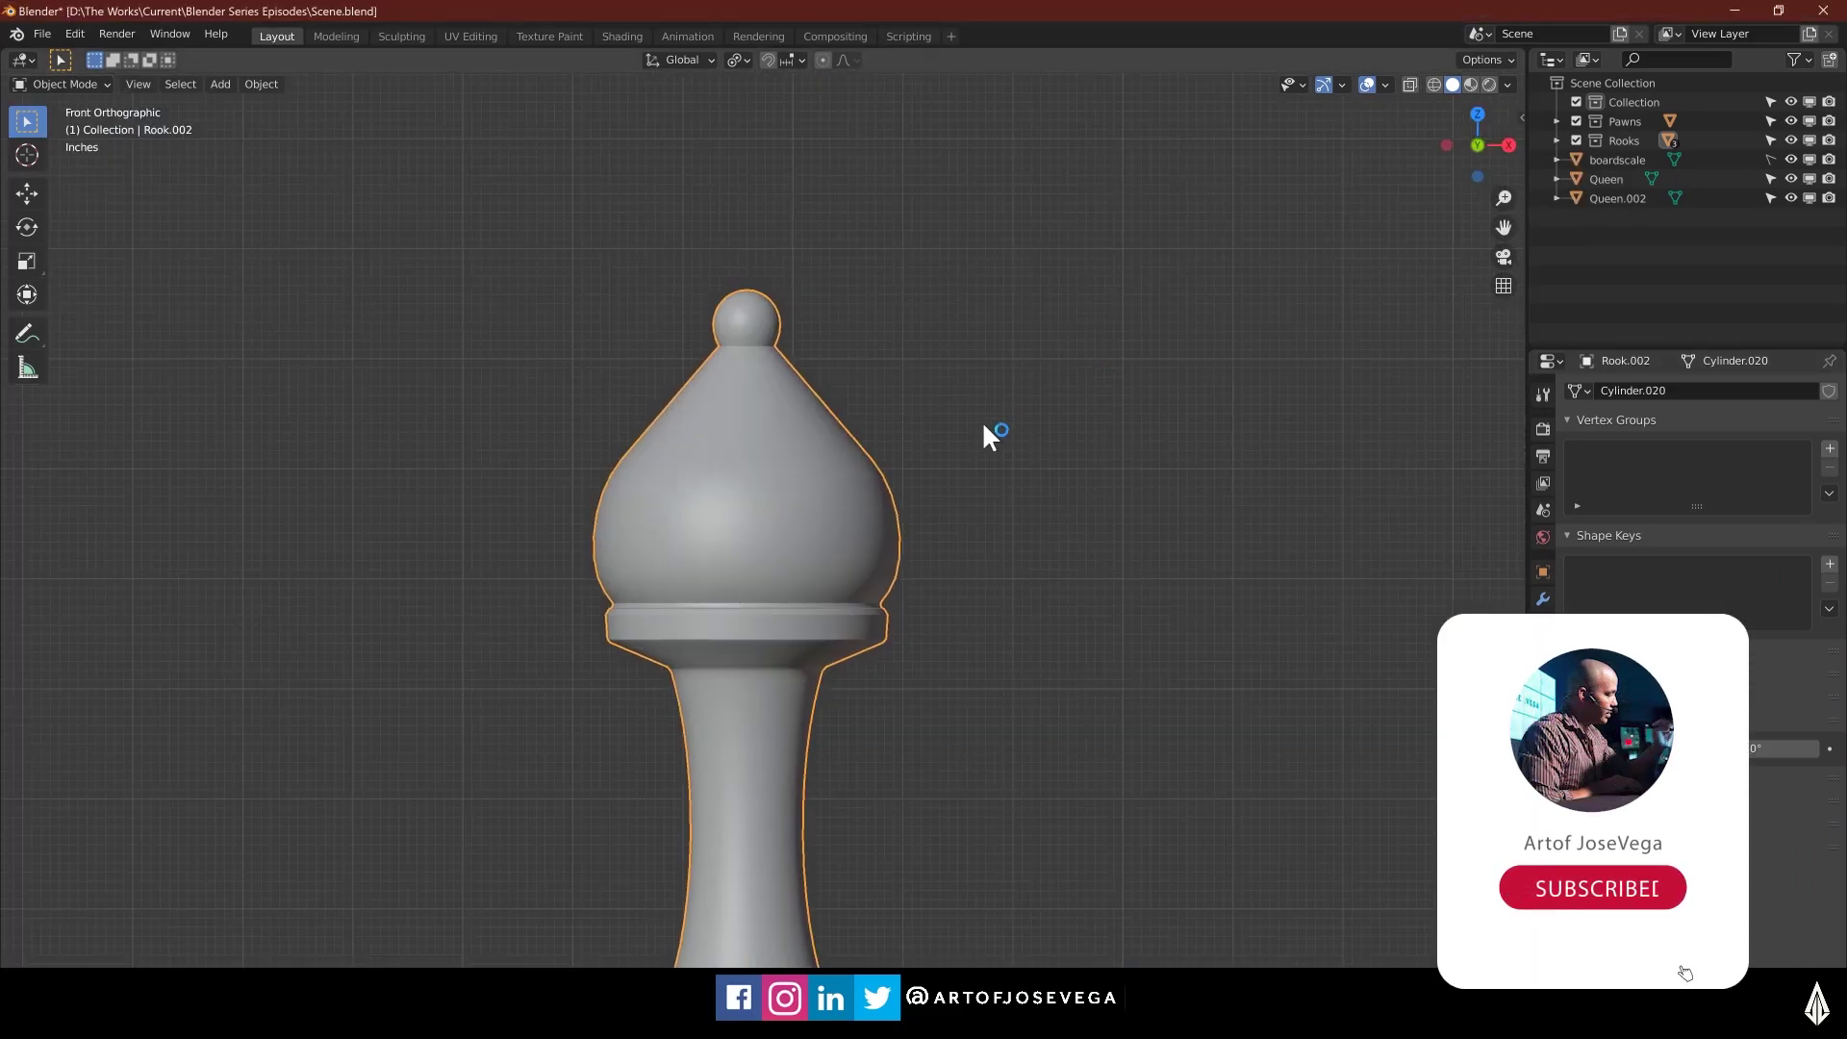
click(1445, 179)
scroll(866, 539, down, 6)
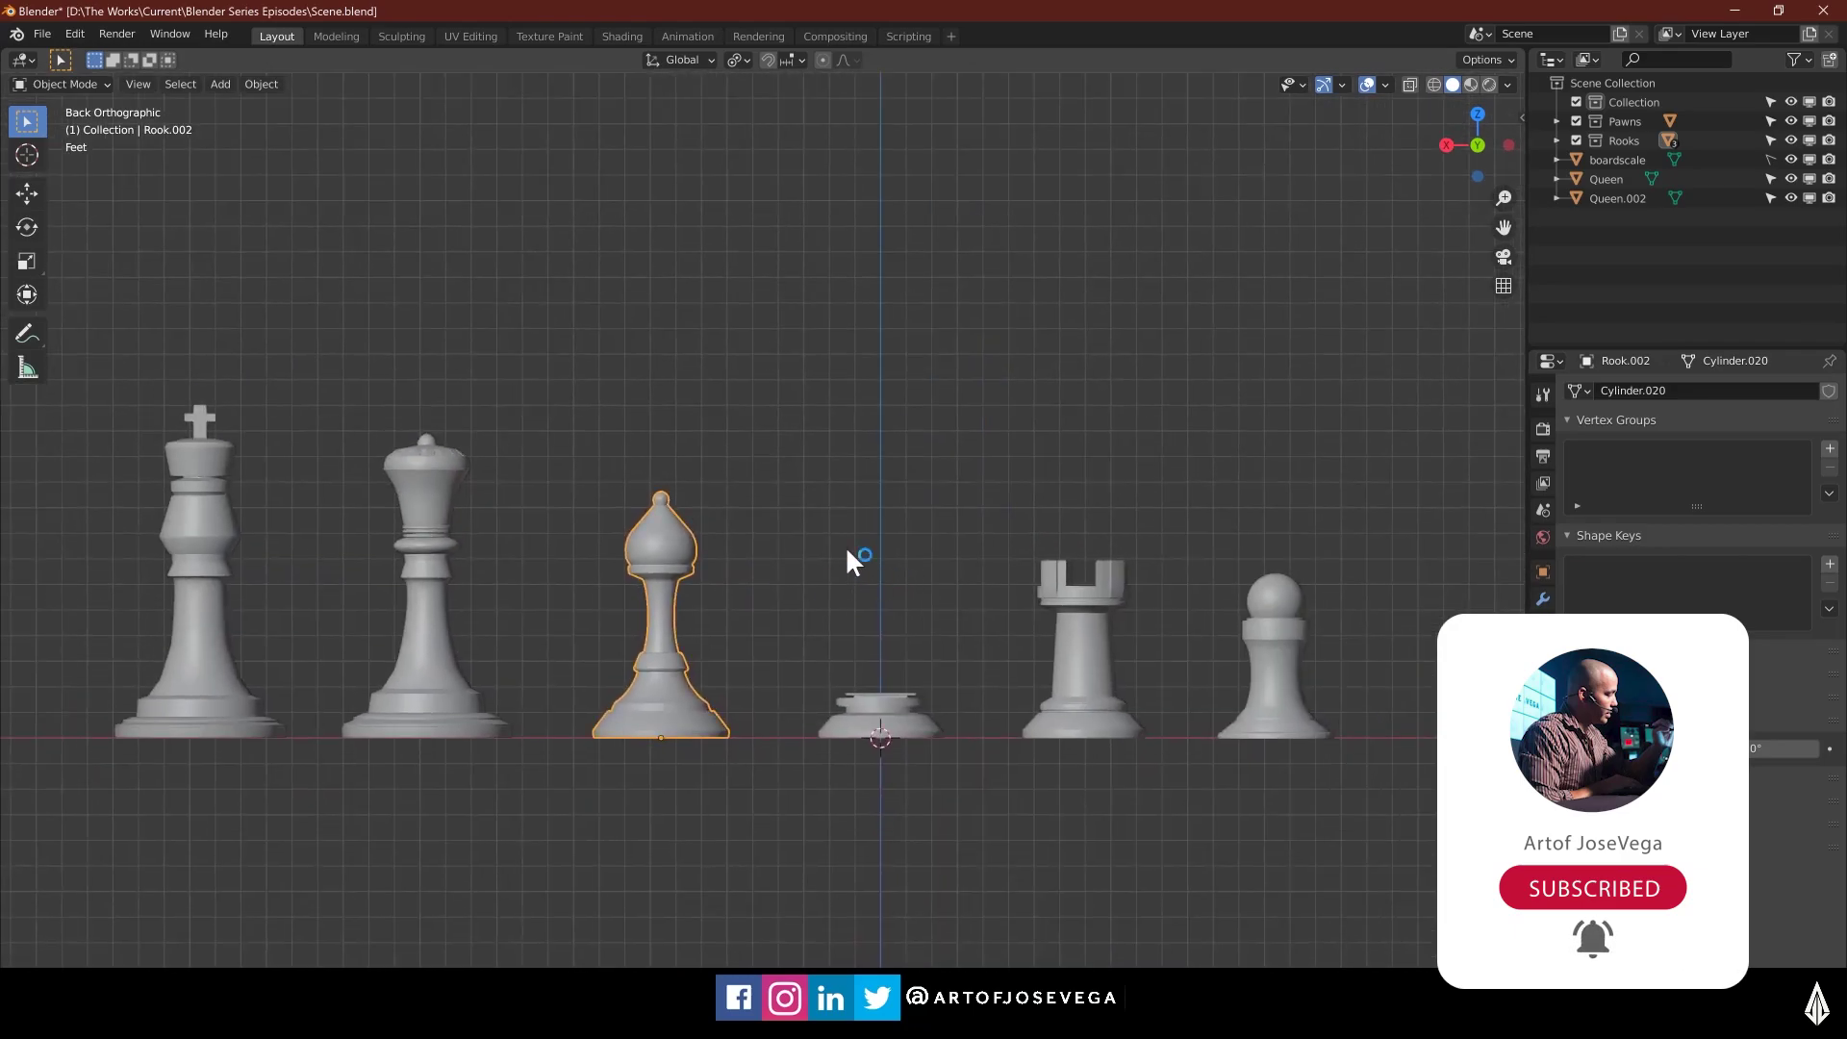
scroll(845, 546, up, 5)
shift+middle_drag(680, 561, 816, 521)
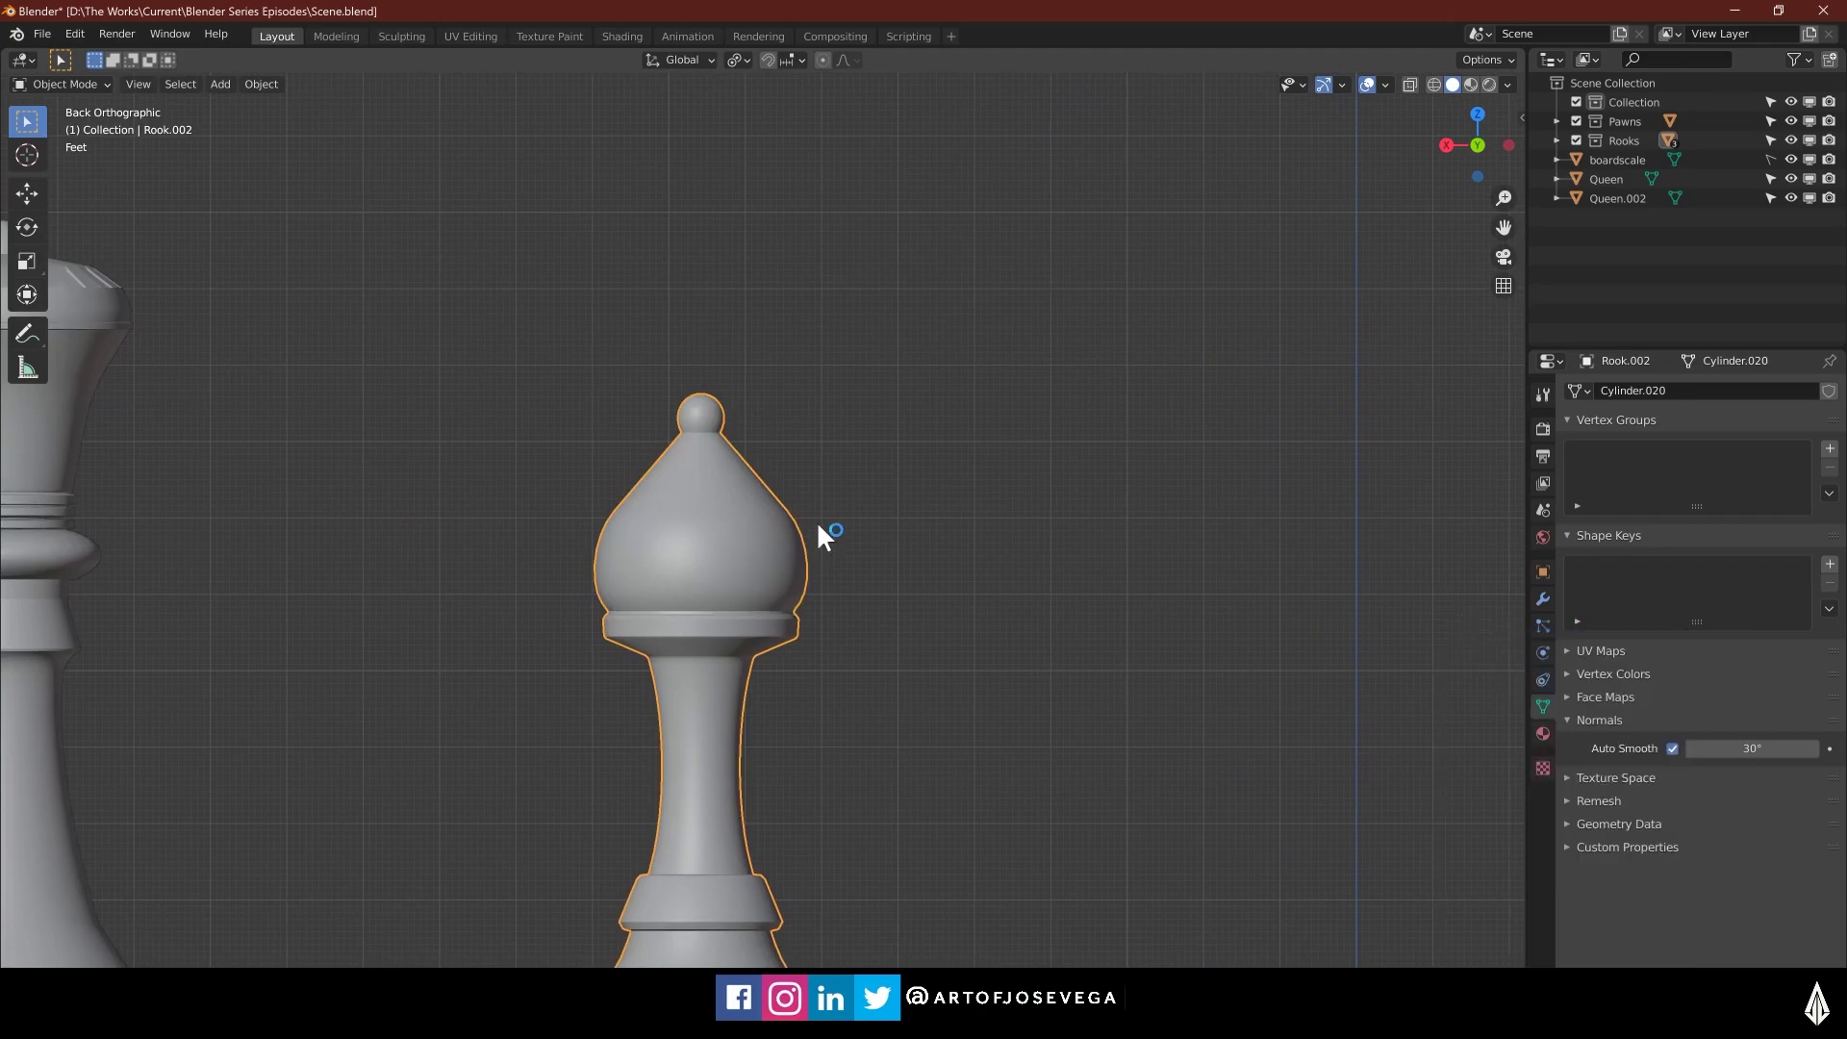
scroll(787, 529, up, 3)
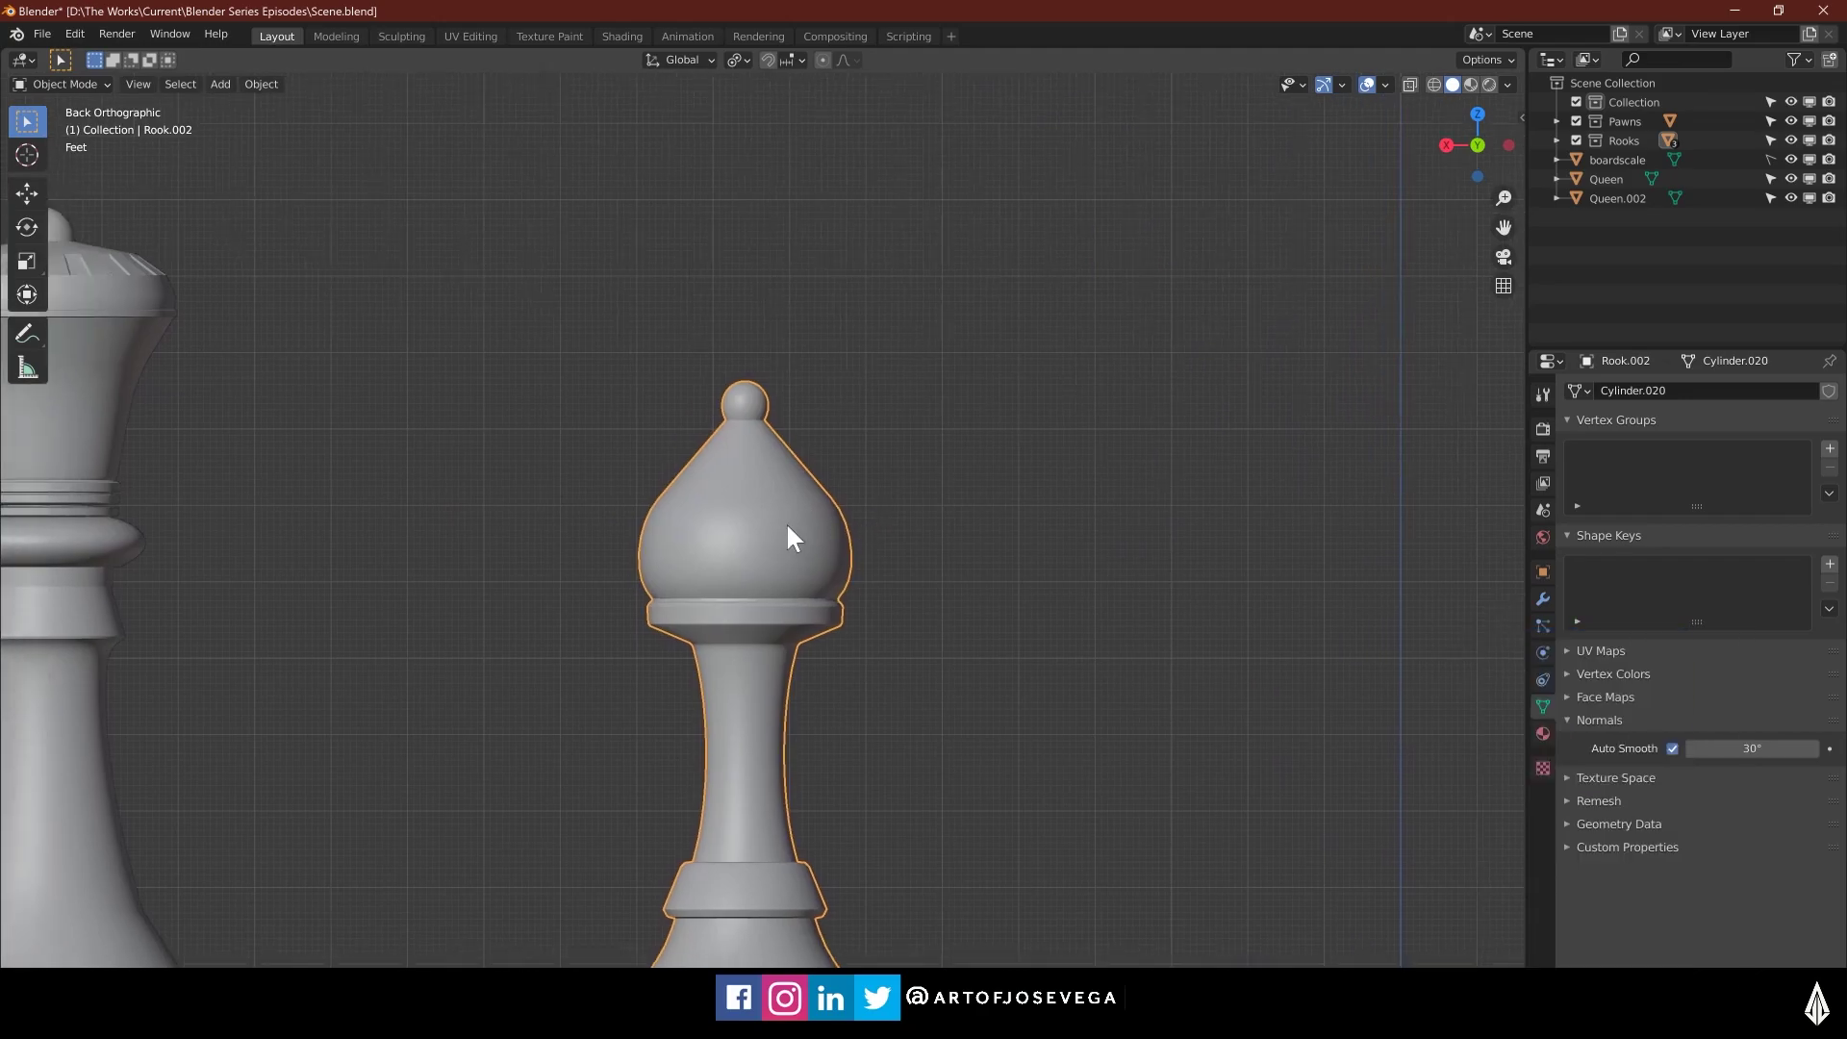
shift+middle_drag(787, 536, 844, 523)
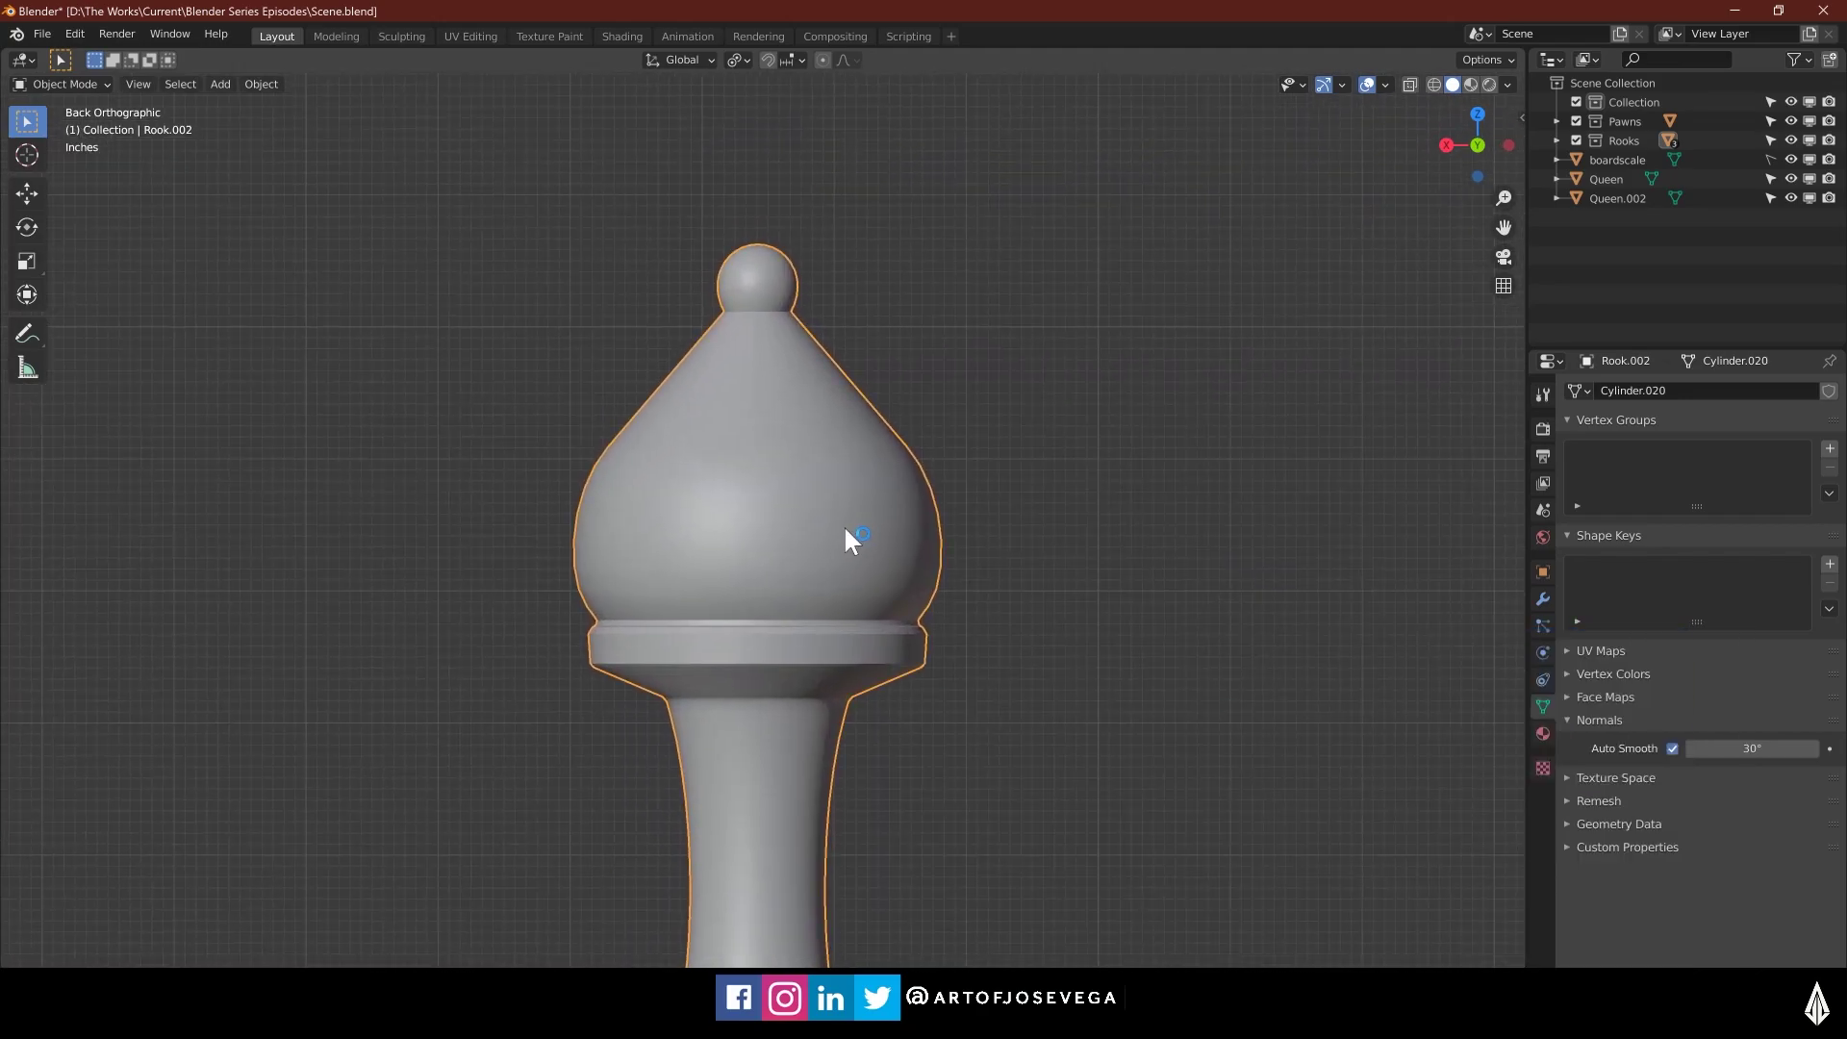
shift+middle_drag(841, 521, 752, 510)
scroll(731, 585, down, 5)
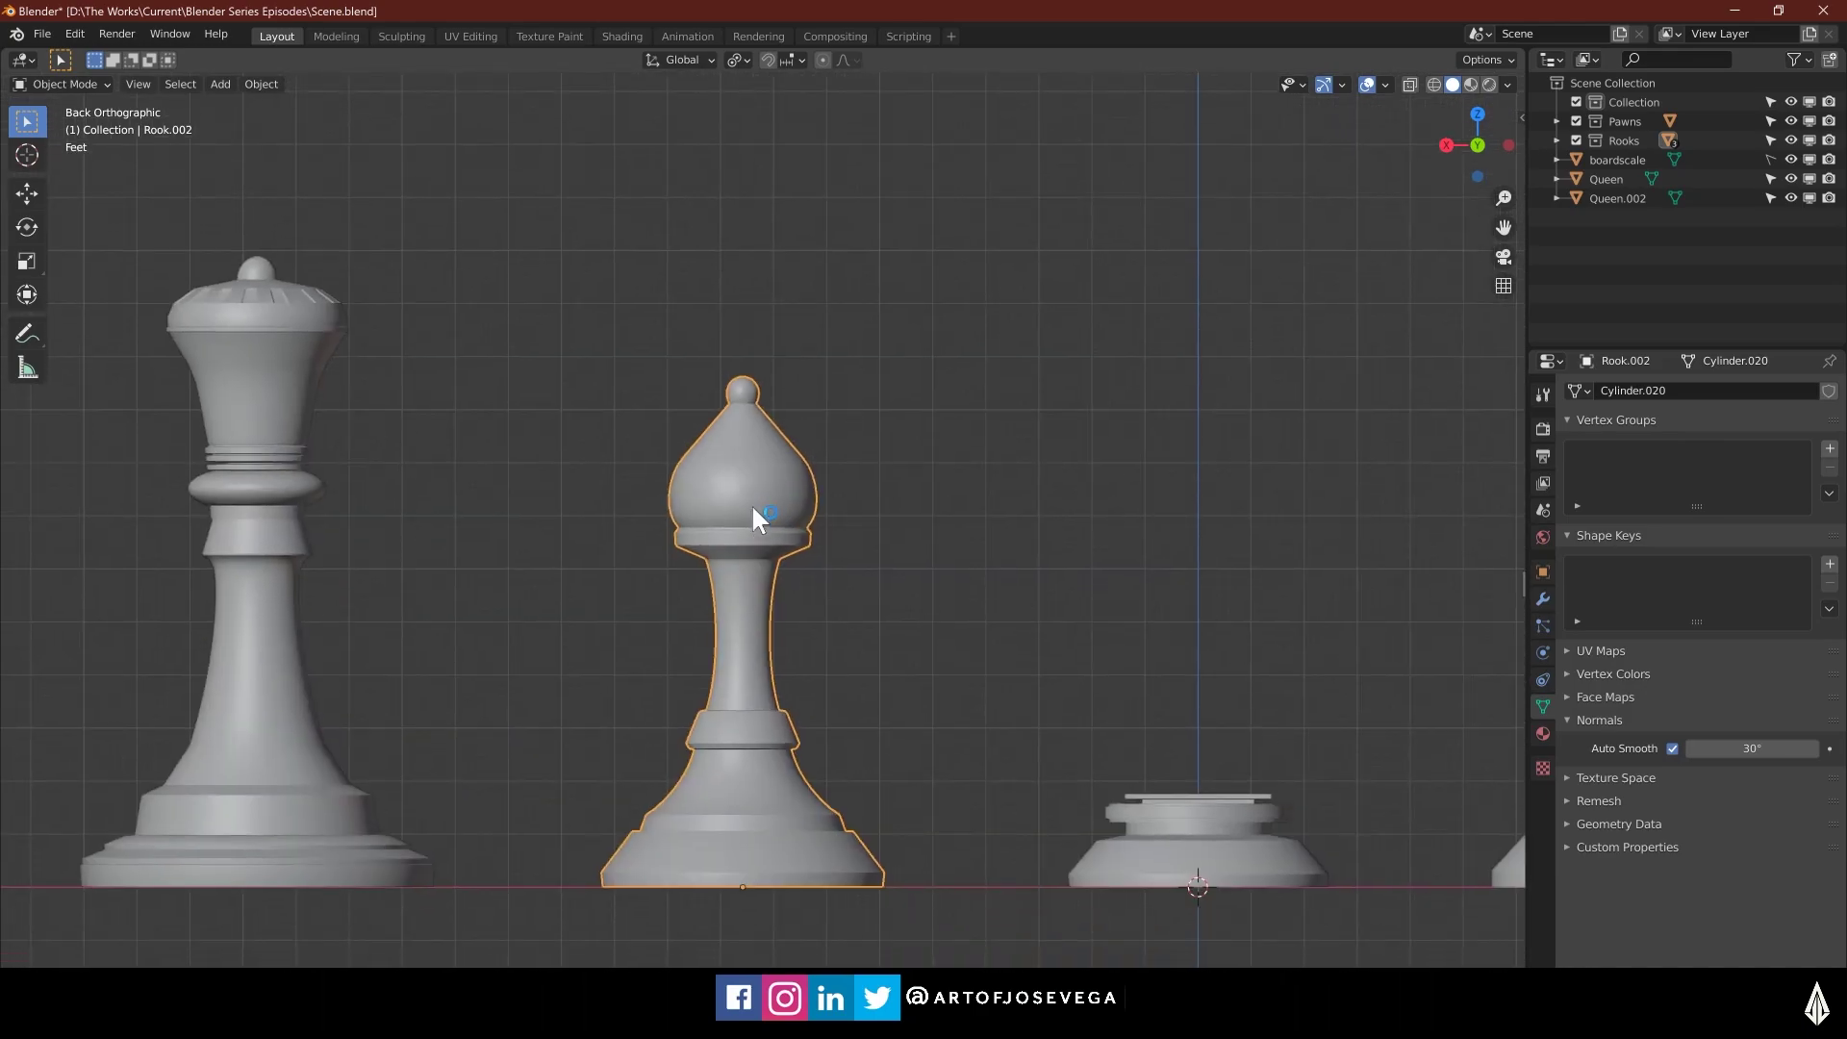
scroll(752, 481, up, 5)
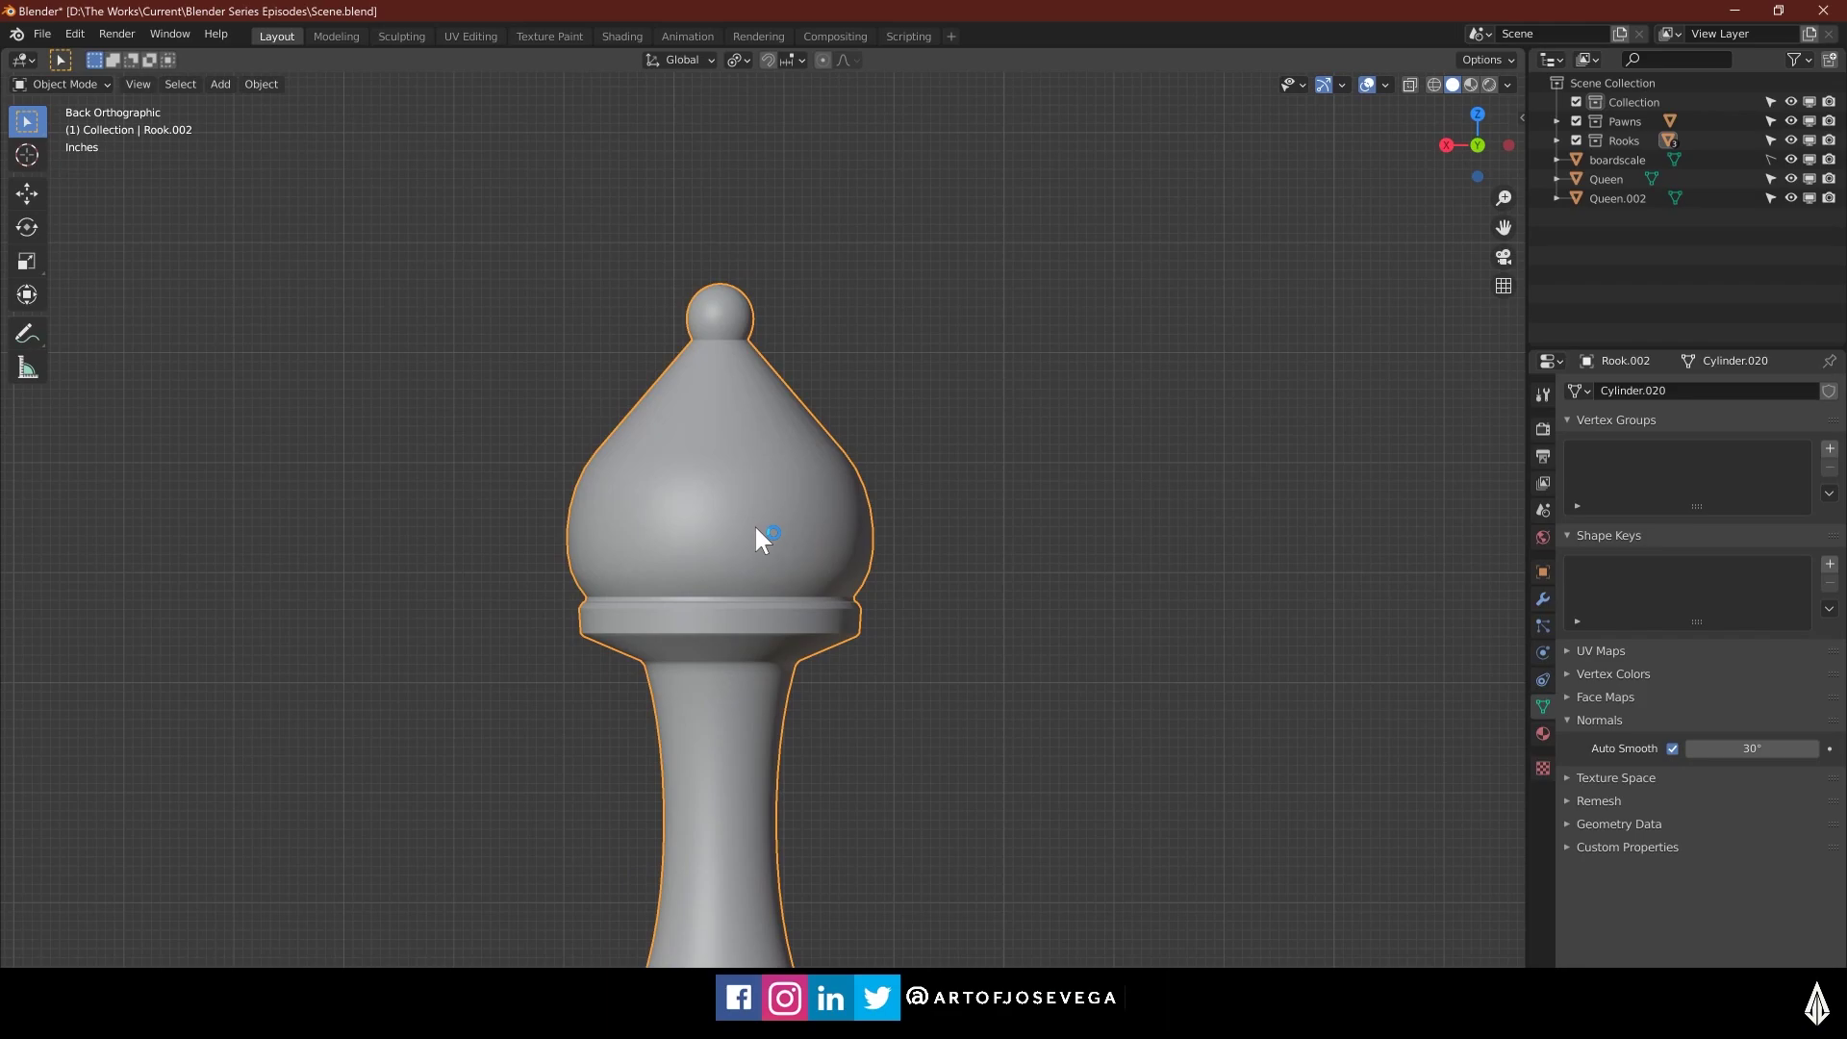
shift+middle_drag(756, 527, 734, 617)
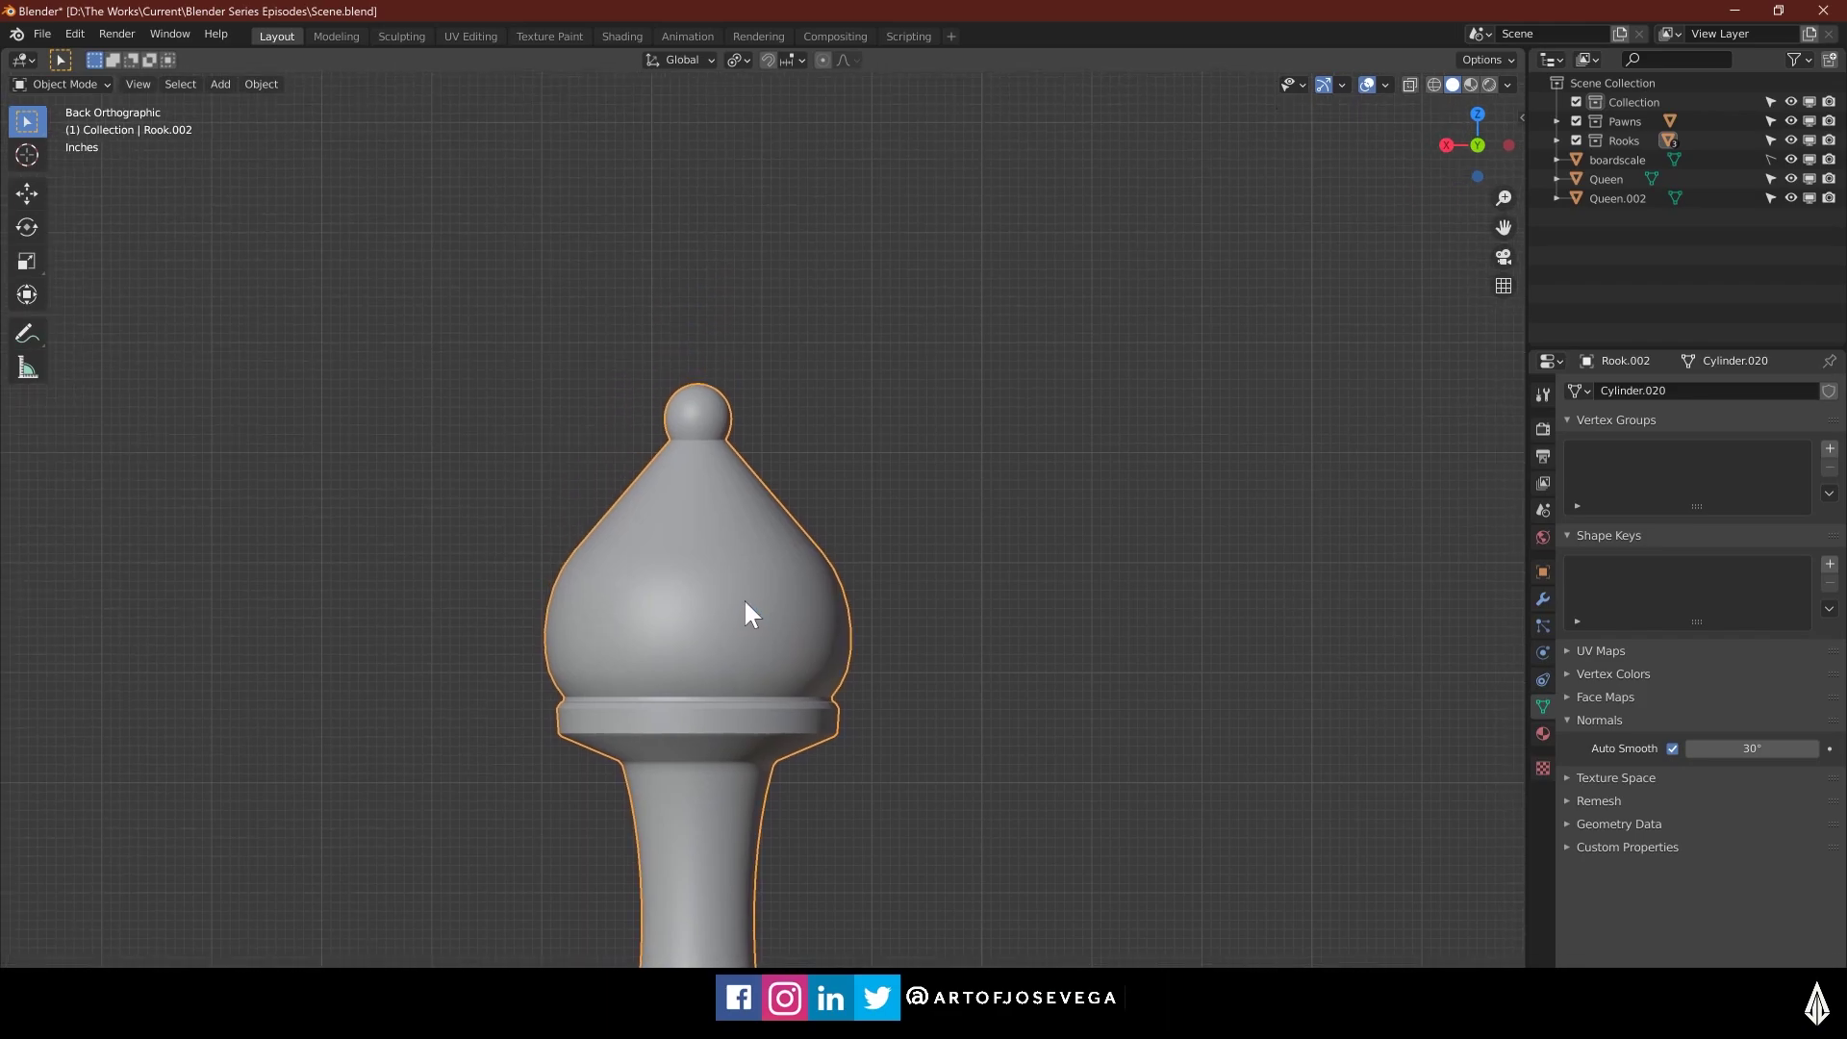
scroll(745, 603, up, 3)
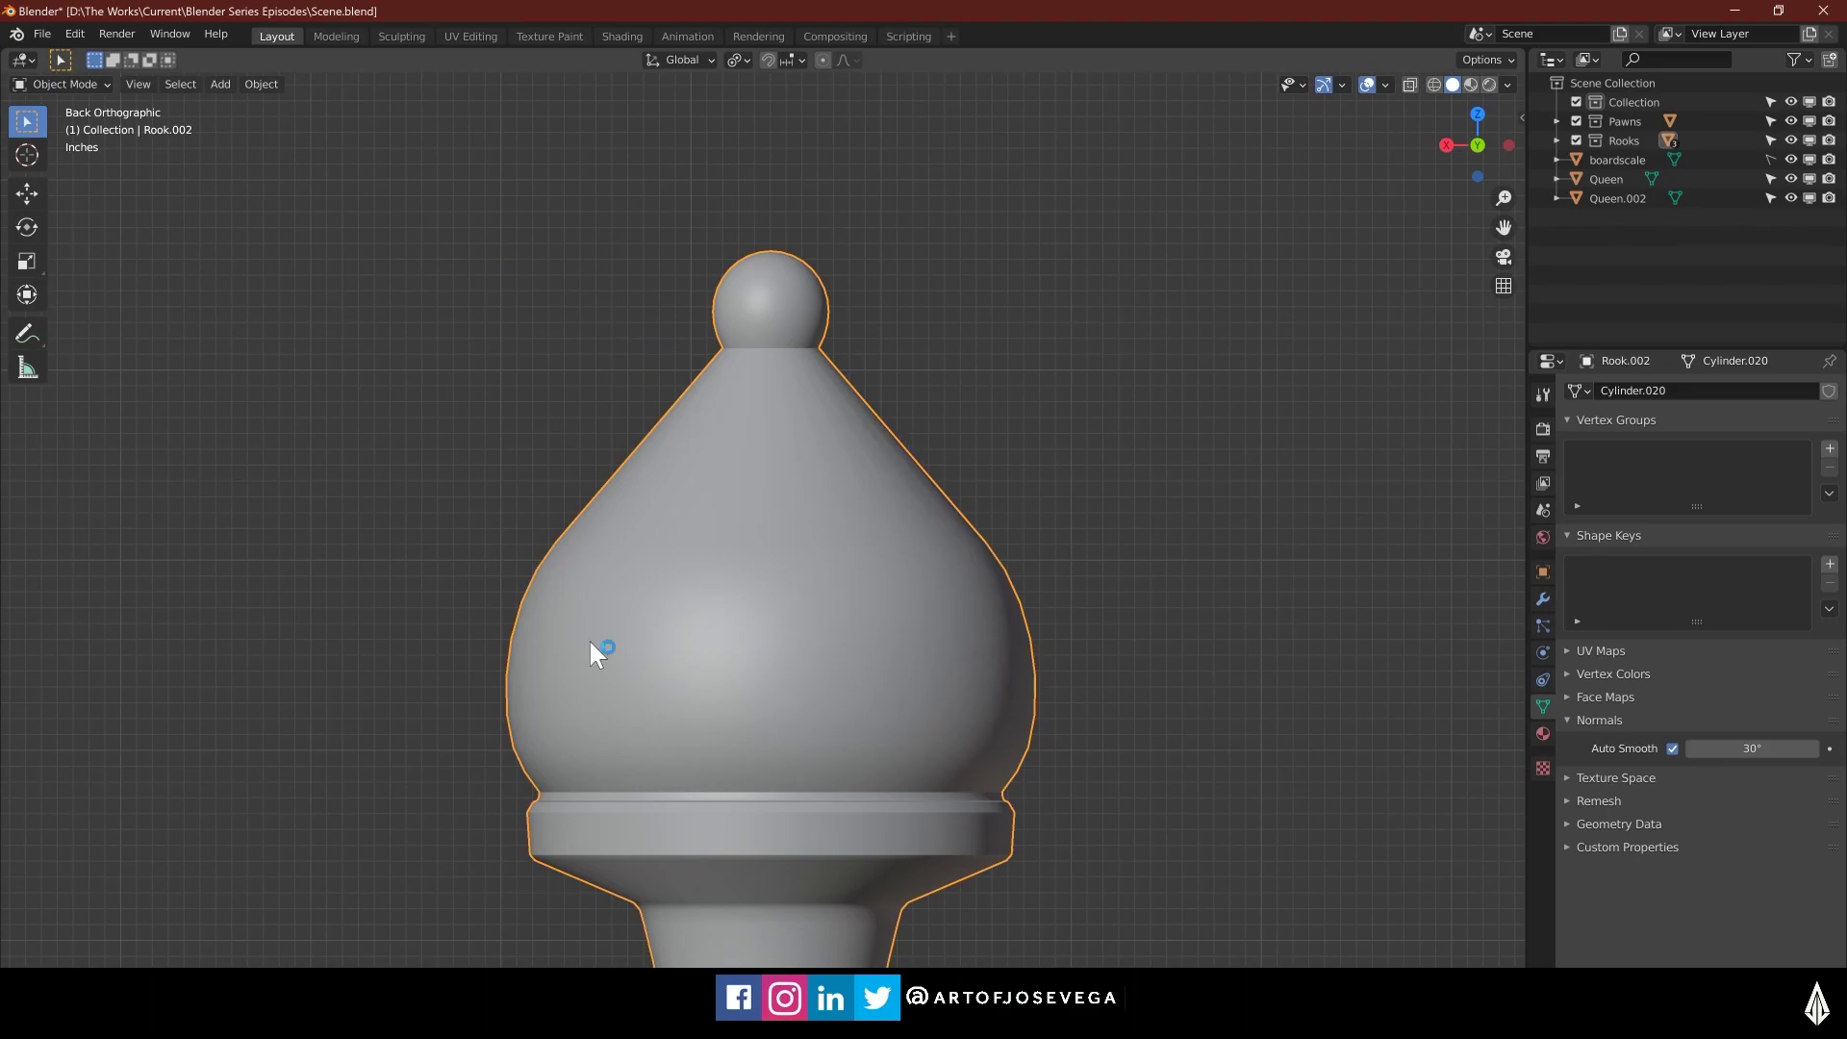
scroll(819, 638, down, 4)
scroll(849, 601, up, 2)
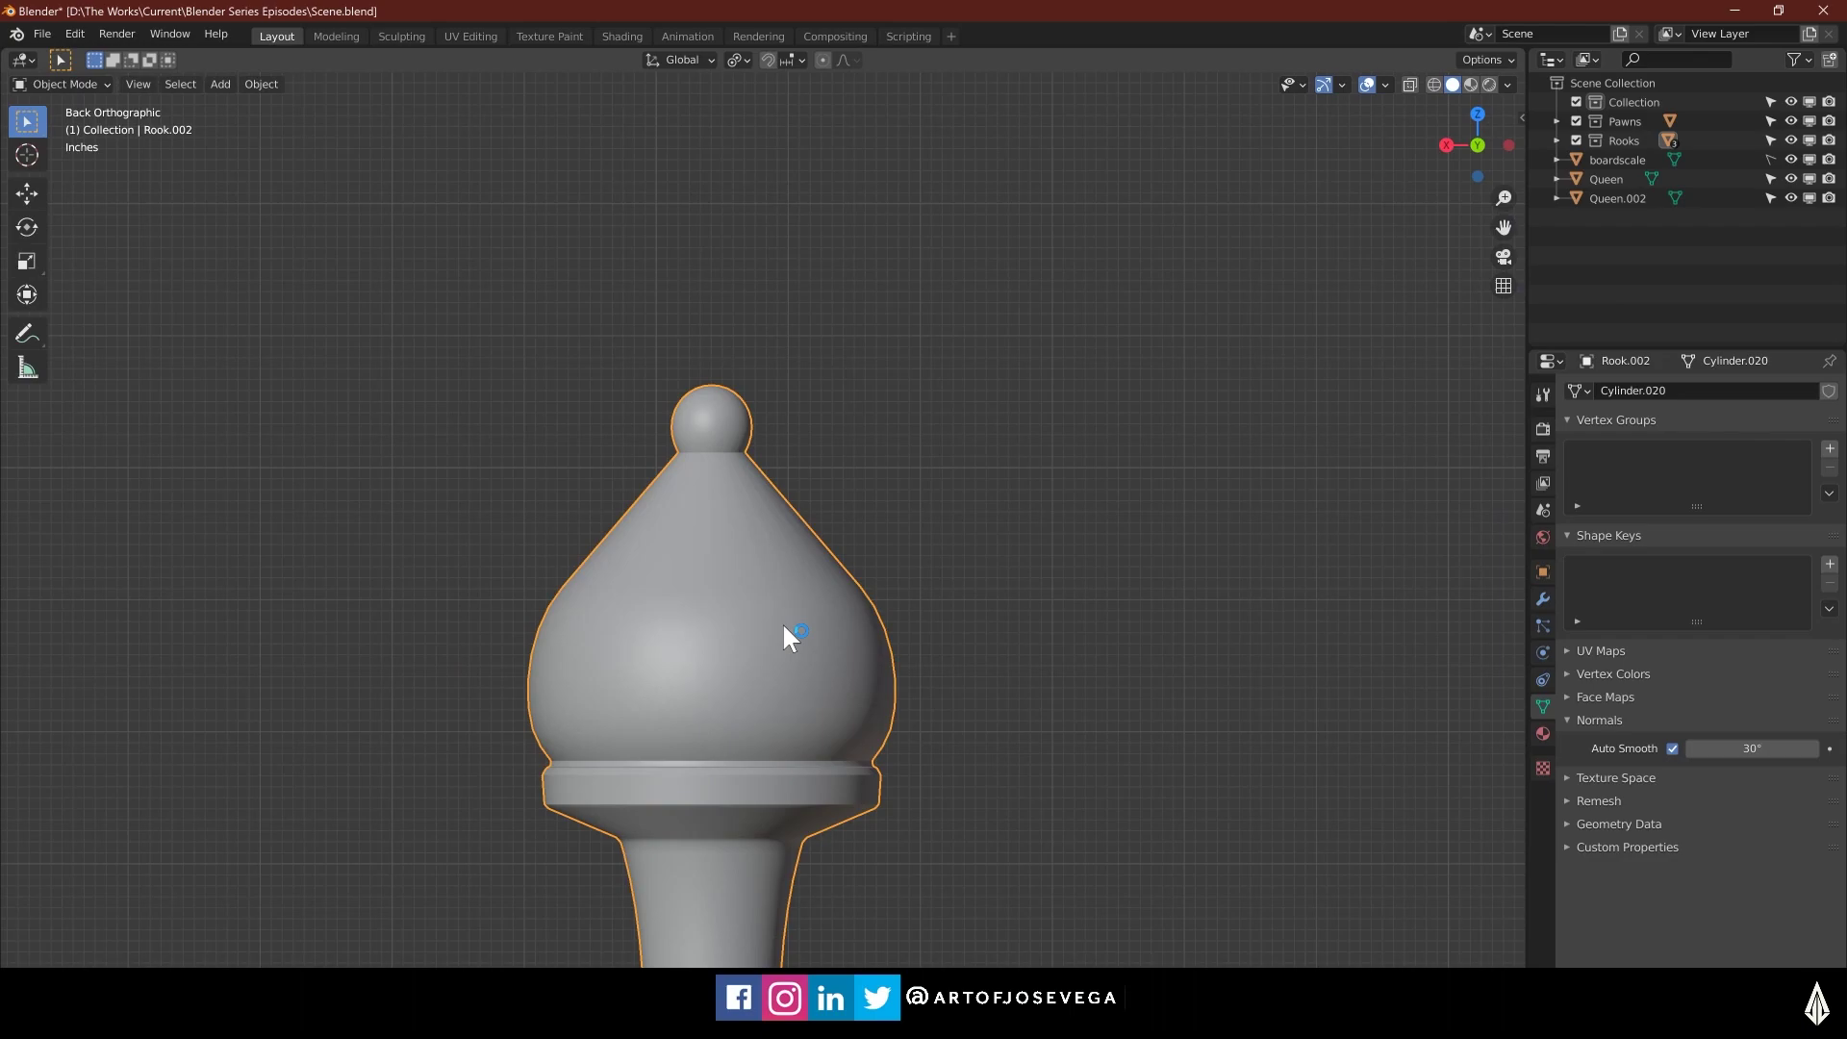
scroll(779, 628, down, 6)
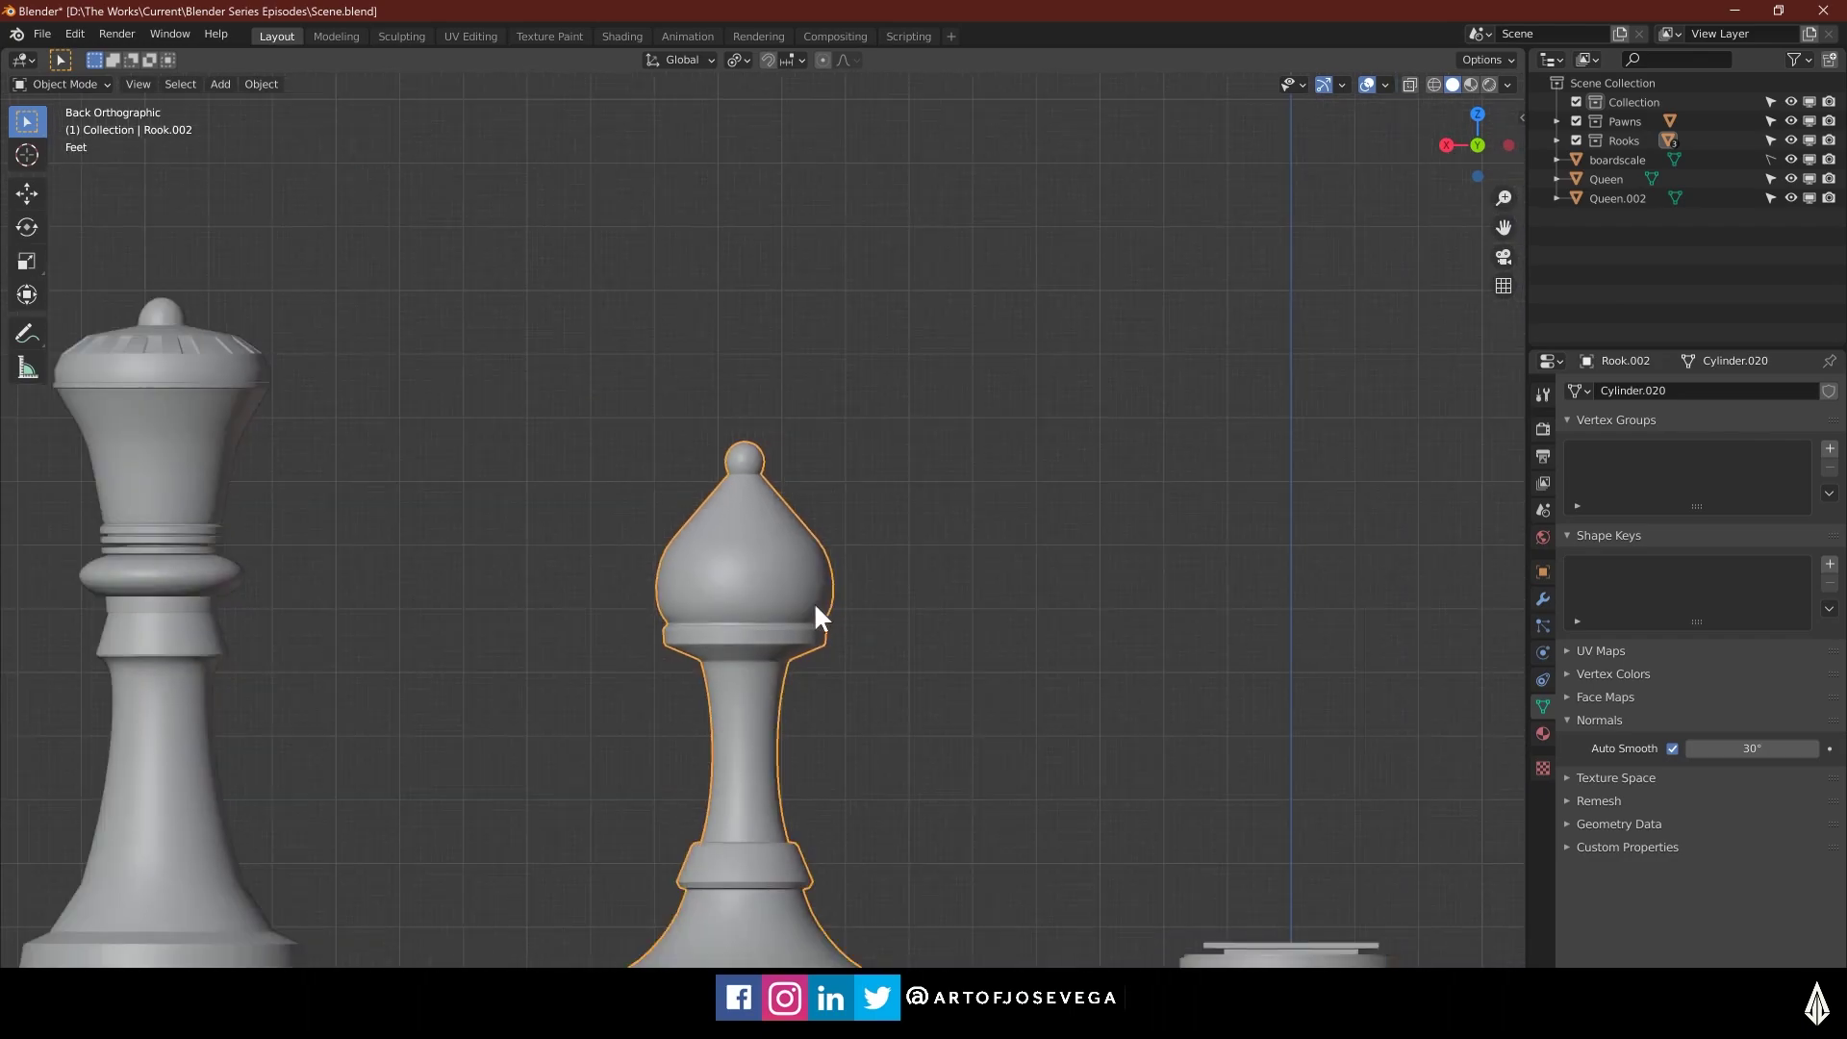
scroll(807, 650, down, 3)
scroll(783, 590, up, 3)
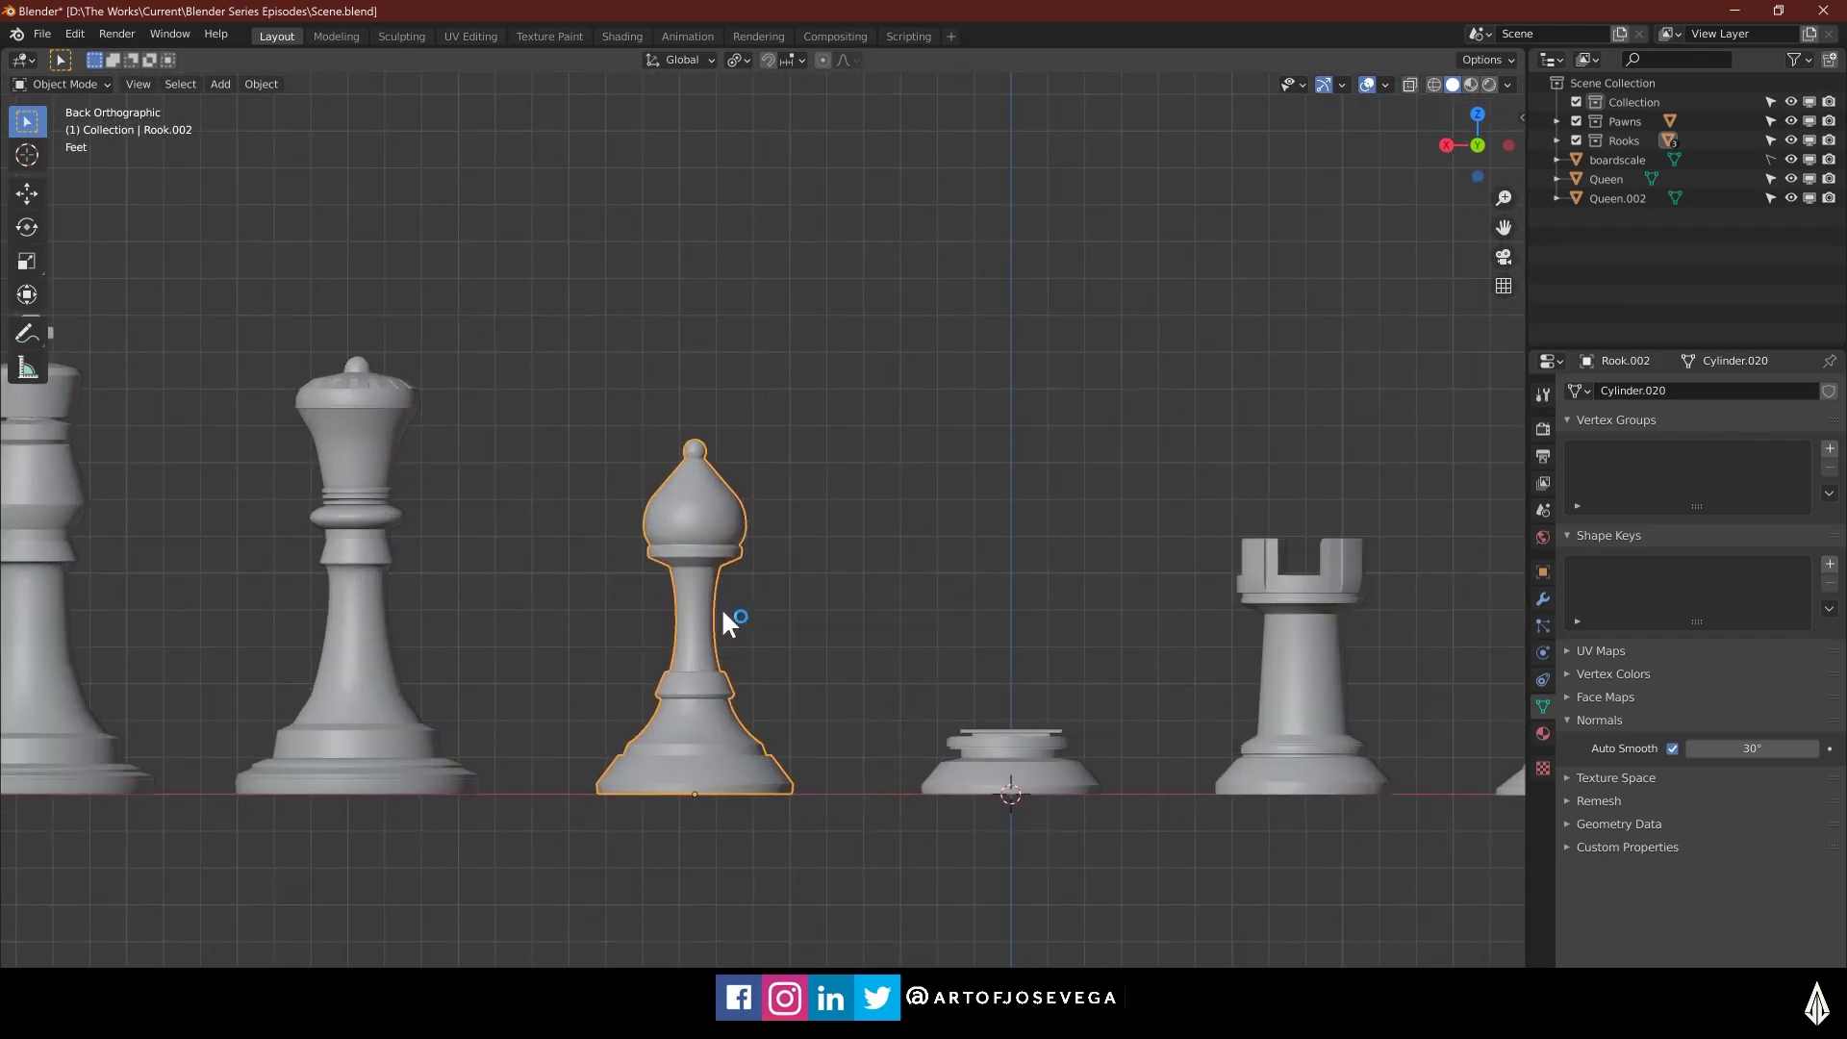
Duplicate the bishop and place the copy to its right along the X axis
key(shift+d)
key(x)
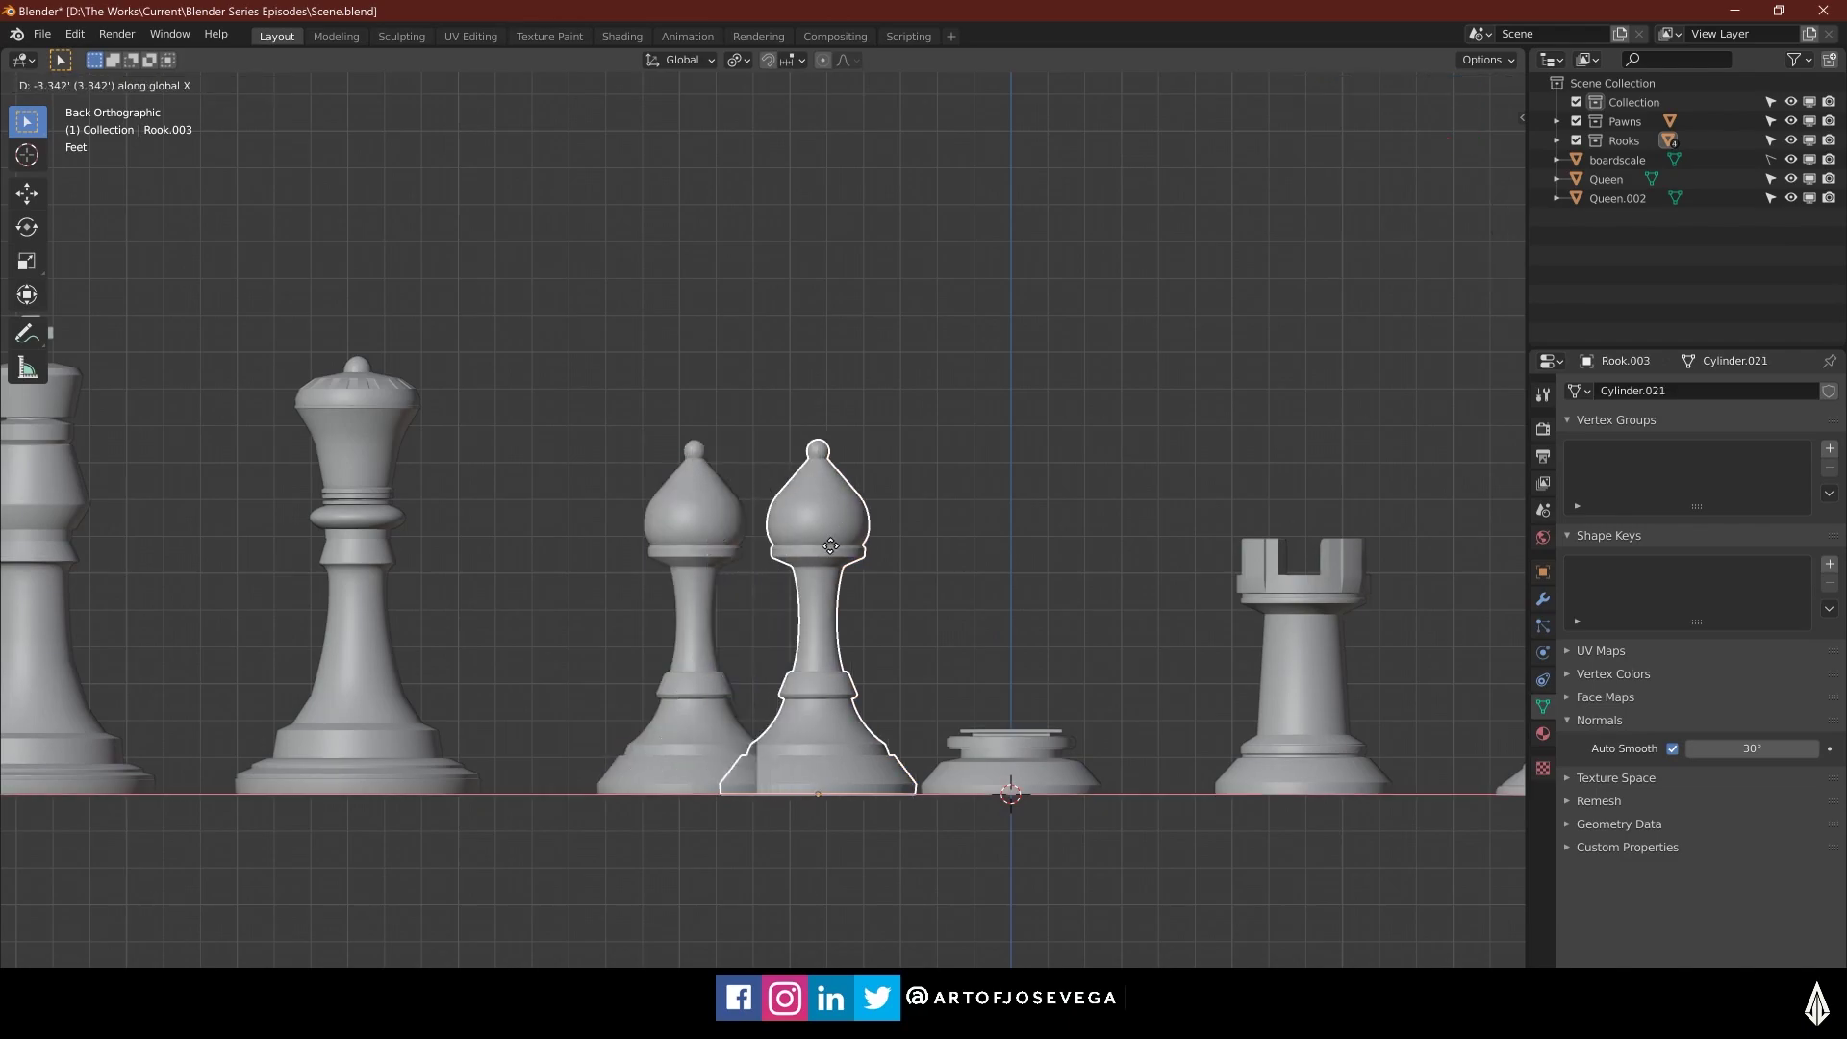
click(885, 549)
scroll(731, 539, up, 4)
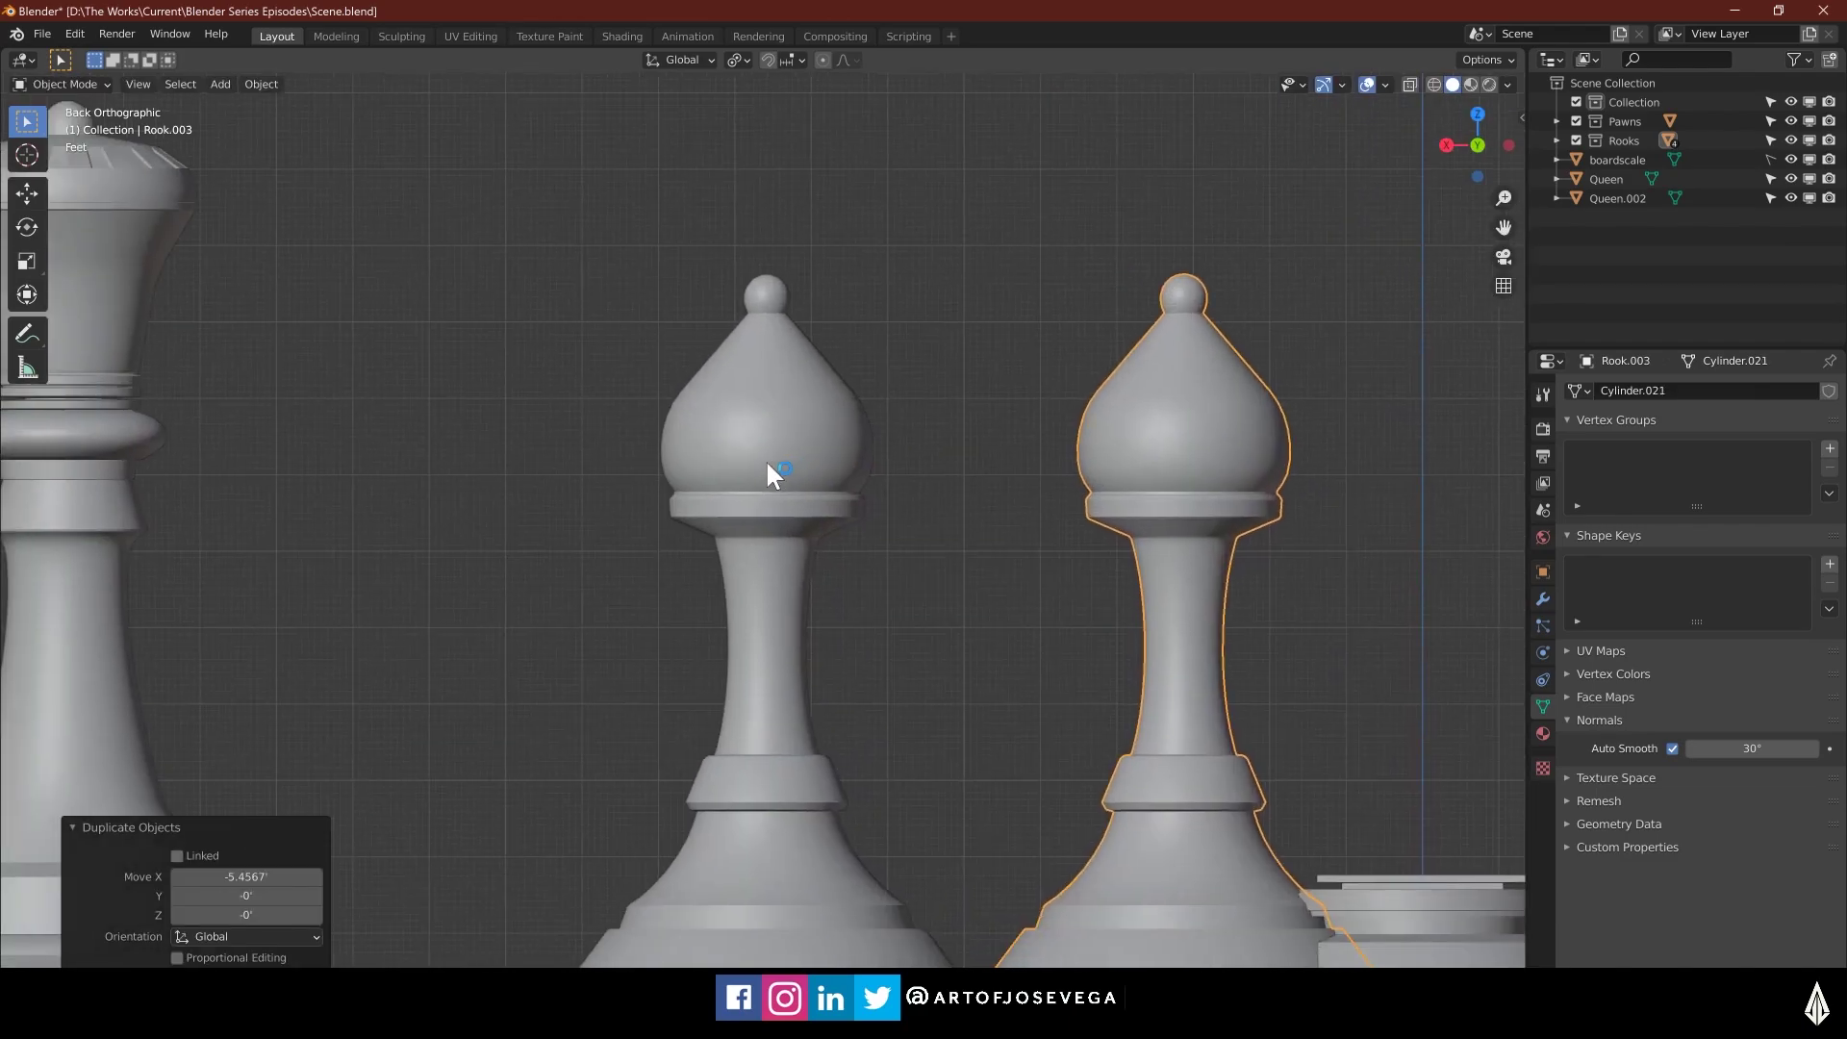
Reselect the original bishop, enter Edit Mode and turn on X-ray over its head
click(800, 522)
scroll(675, 531, up, 4)
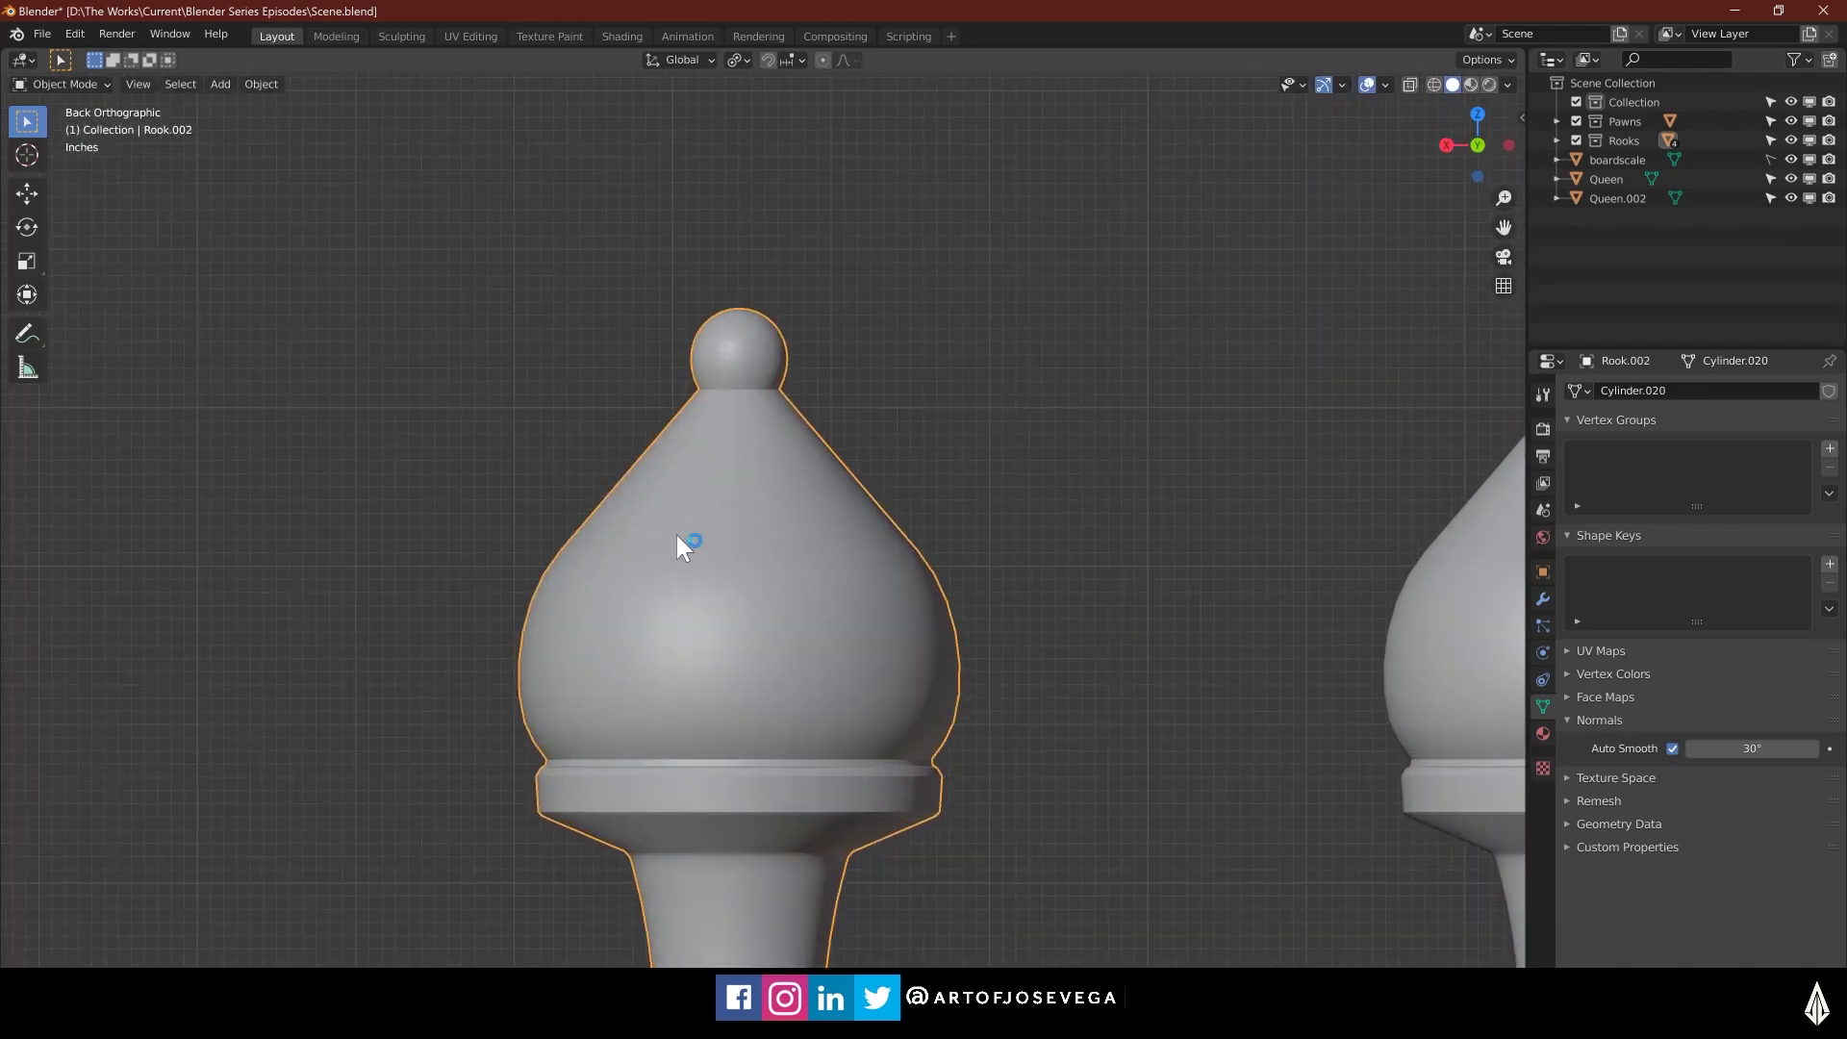
key(Tab)
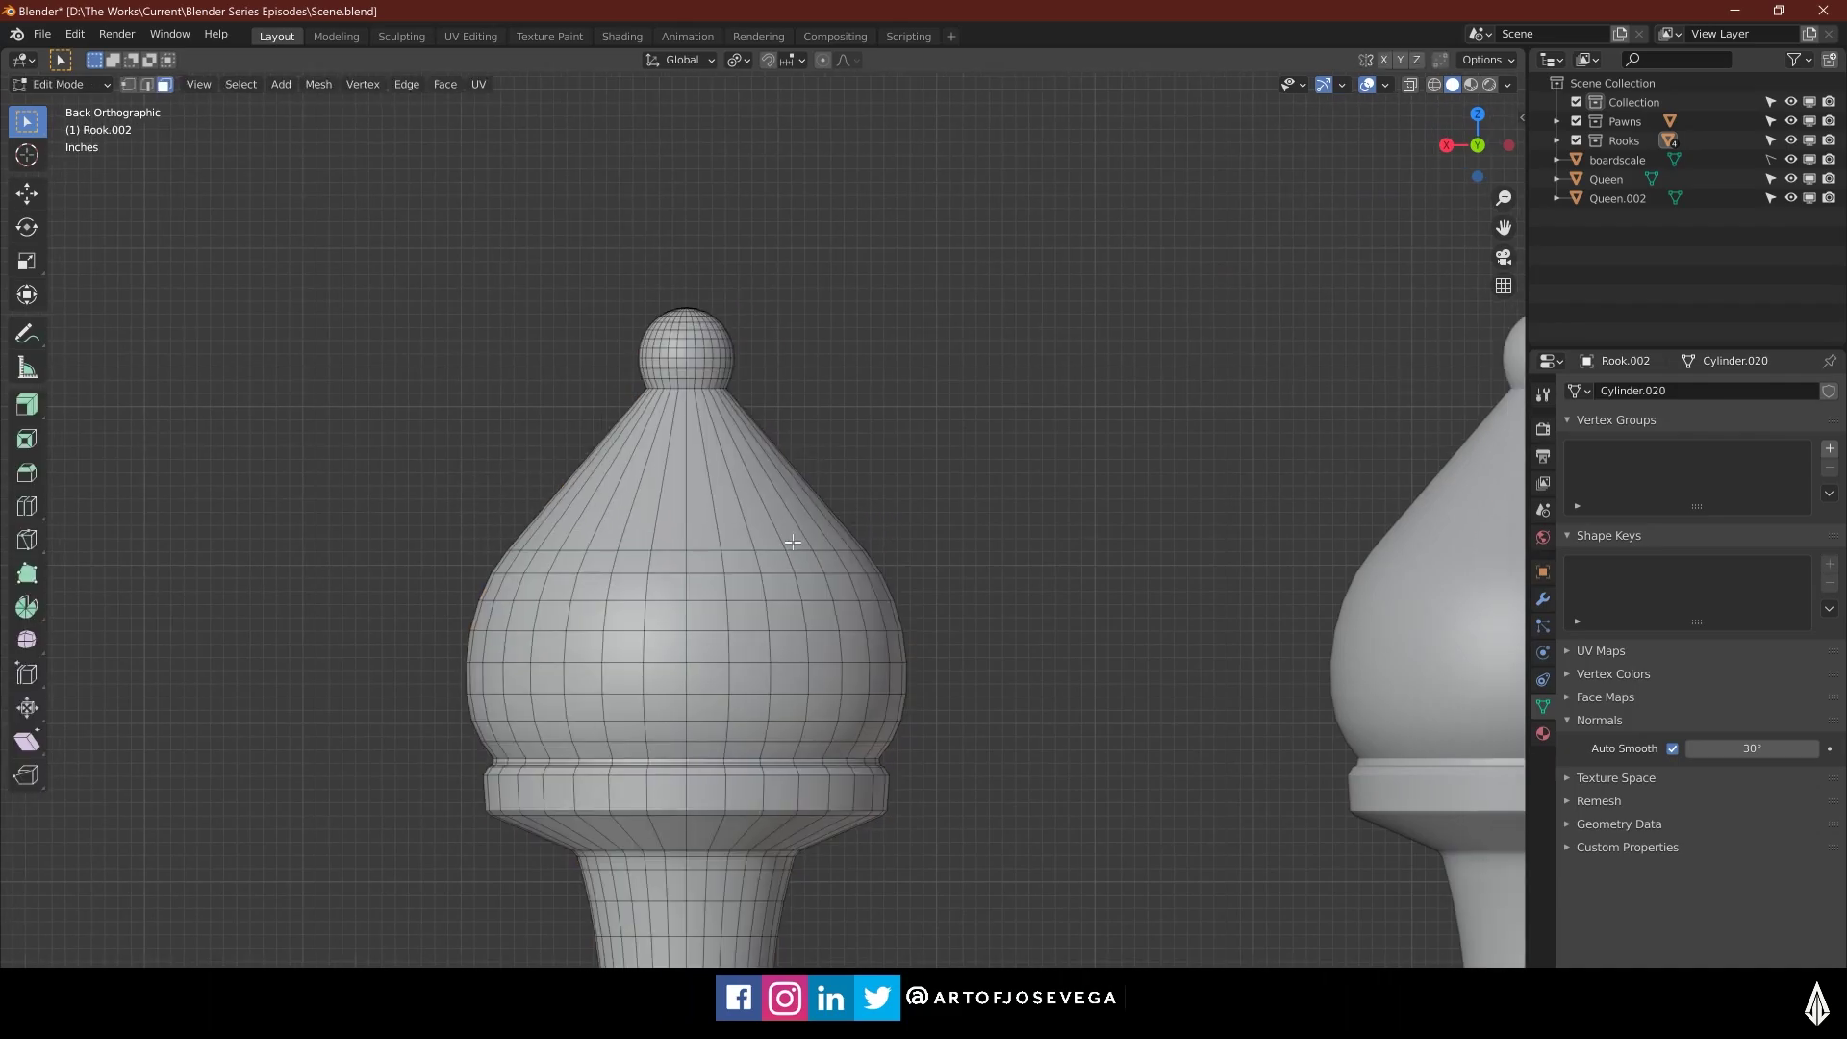
scroll(792, 538, up, 3)
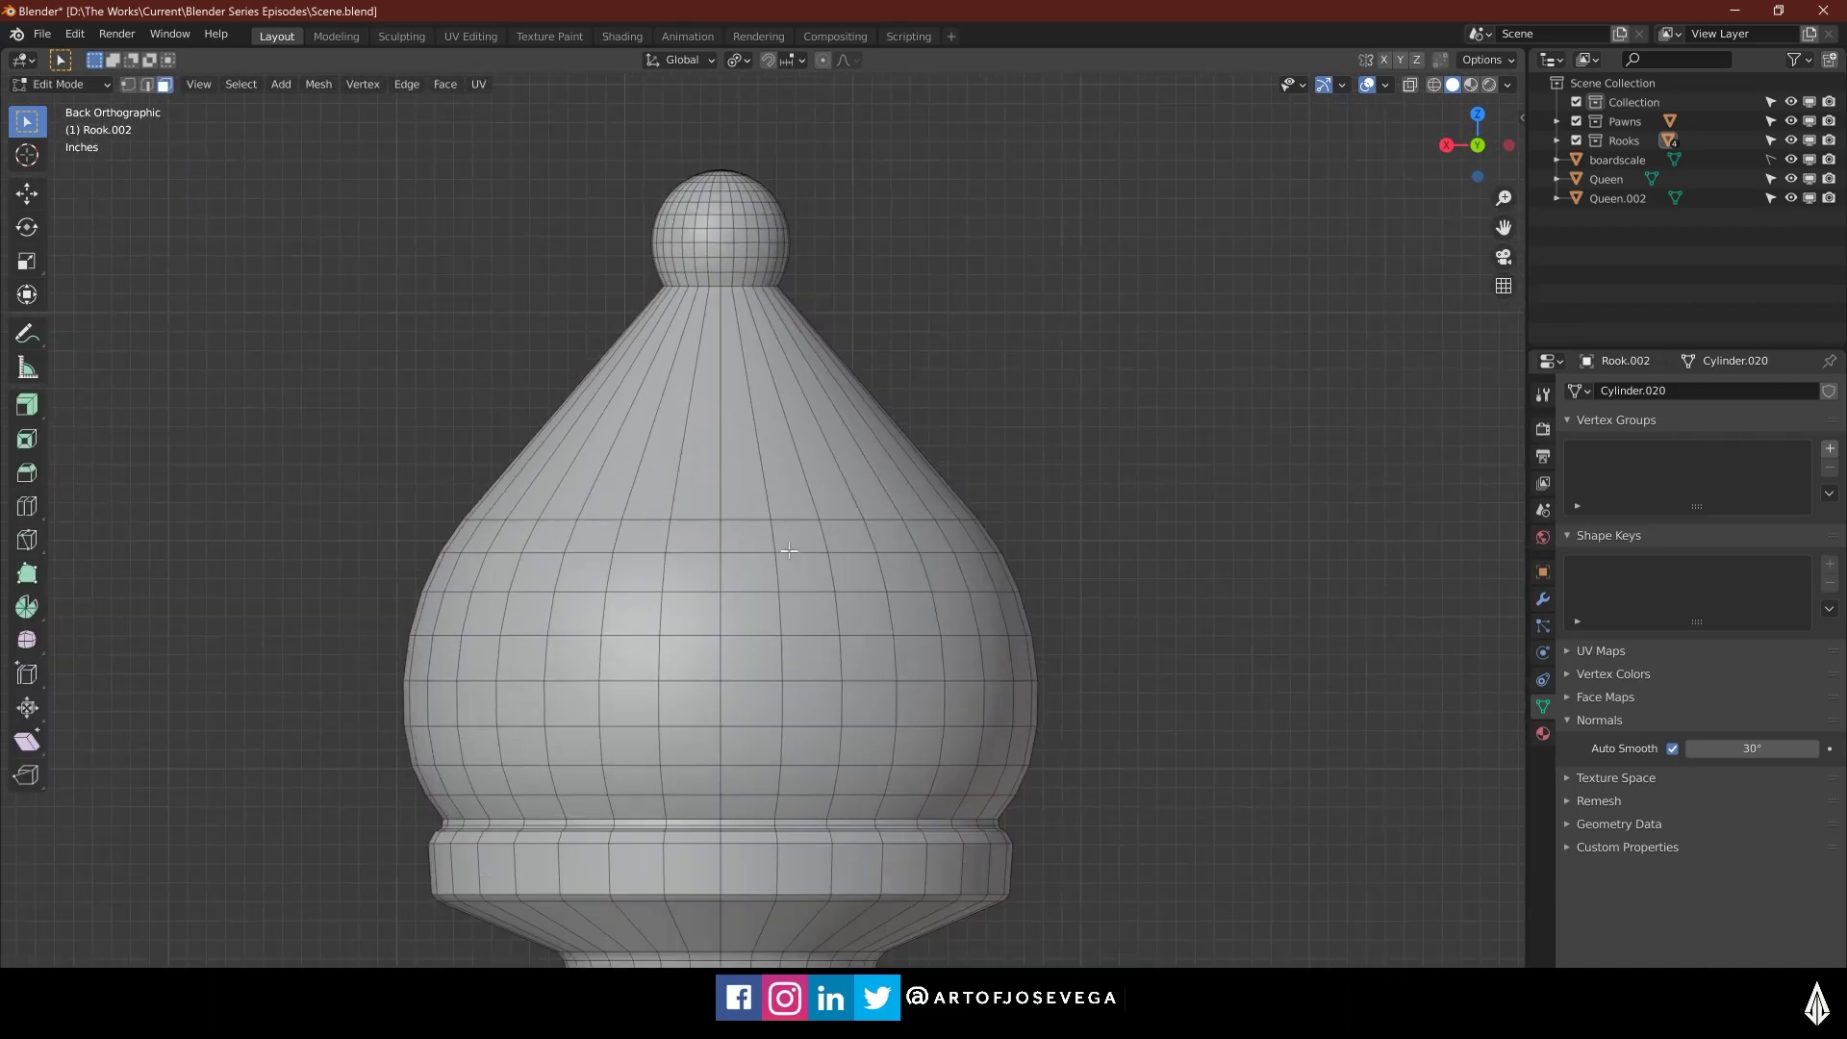
key(alt+z)
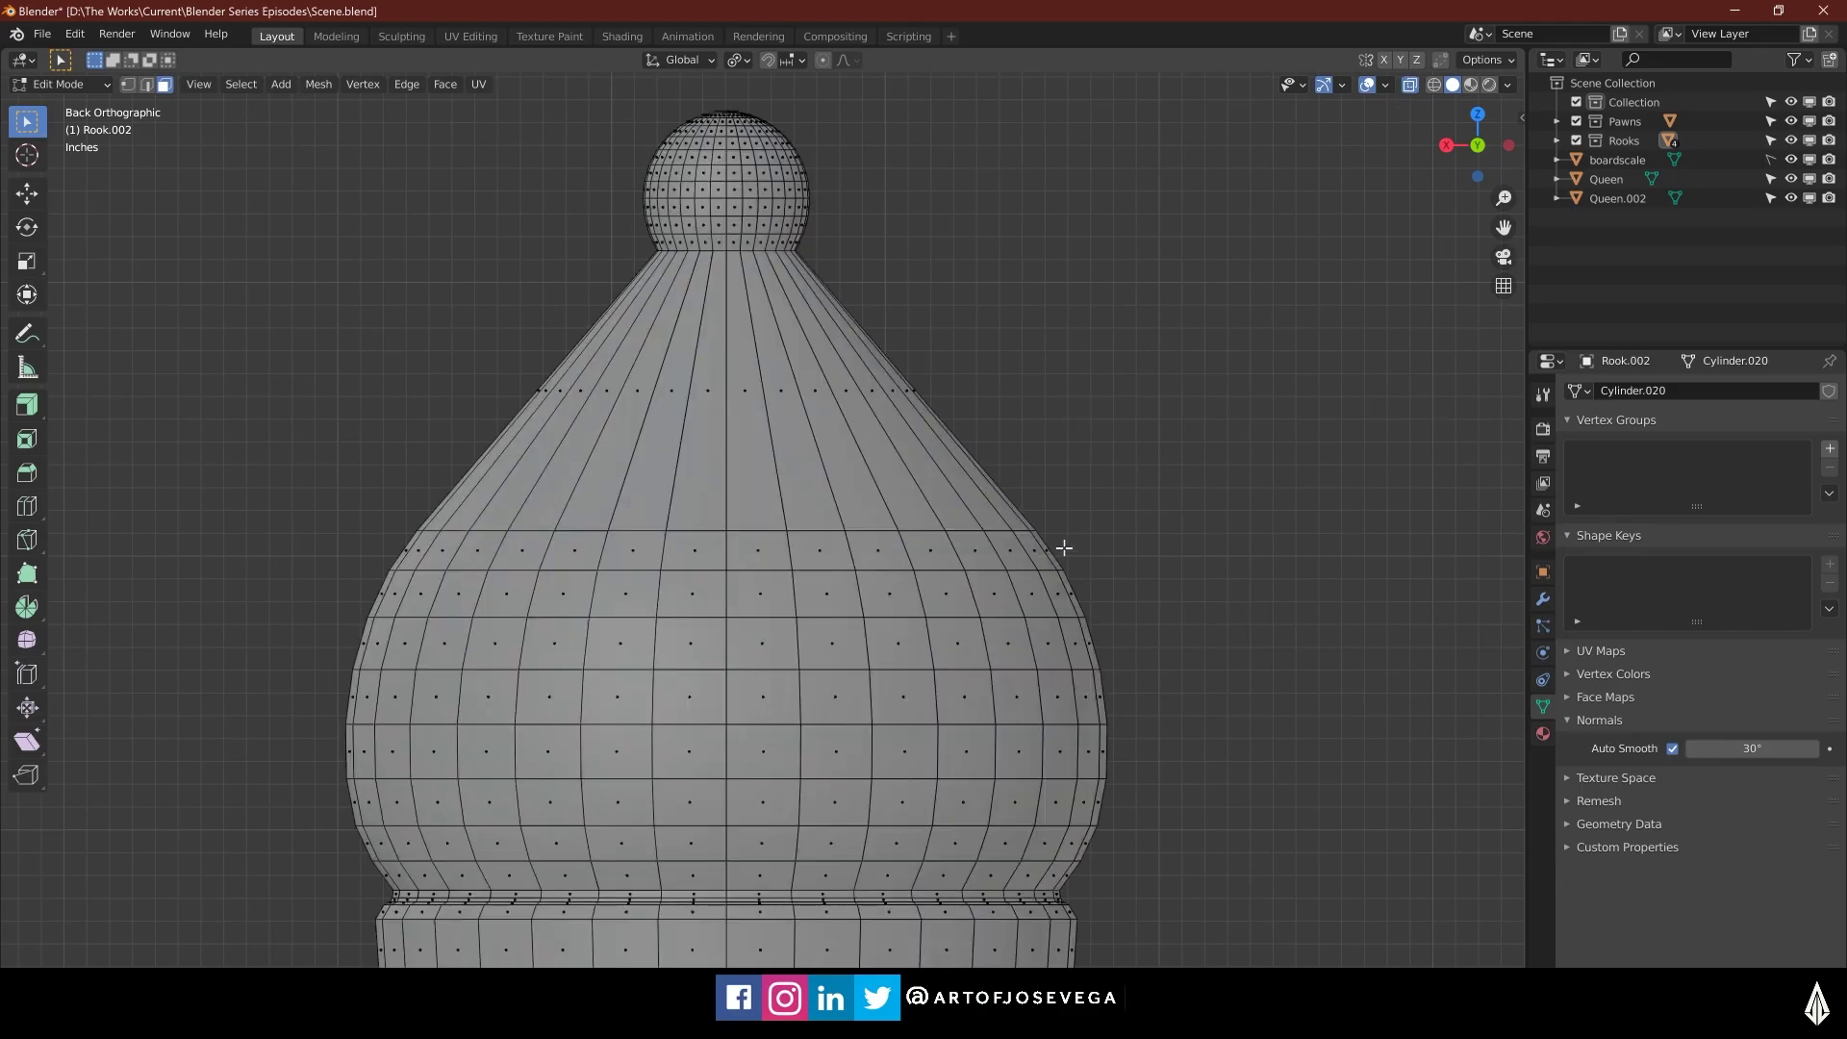
shift+middle_drag(1064, 545, 909, 574)
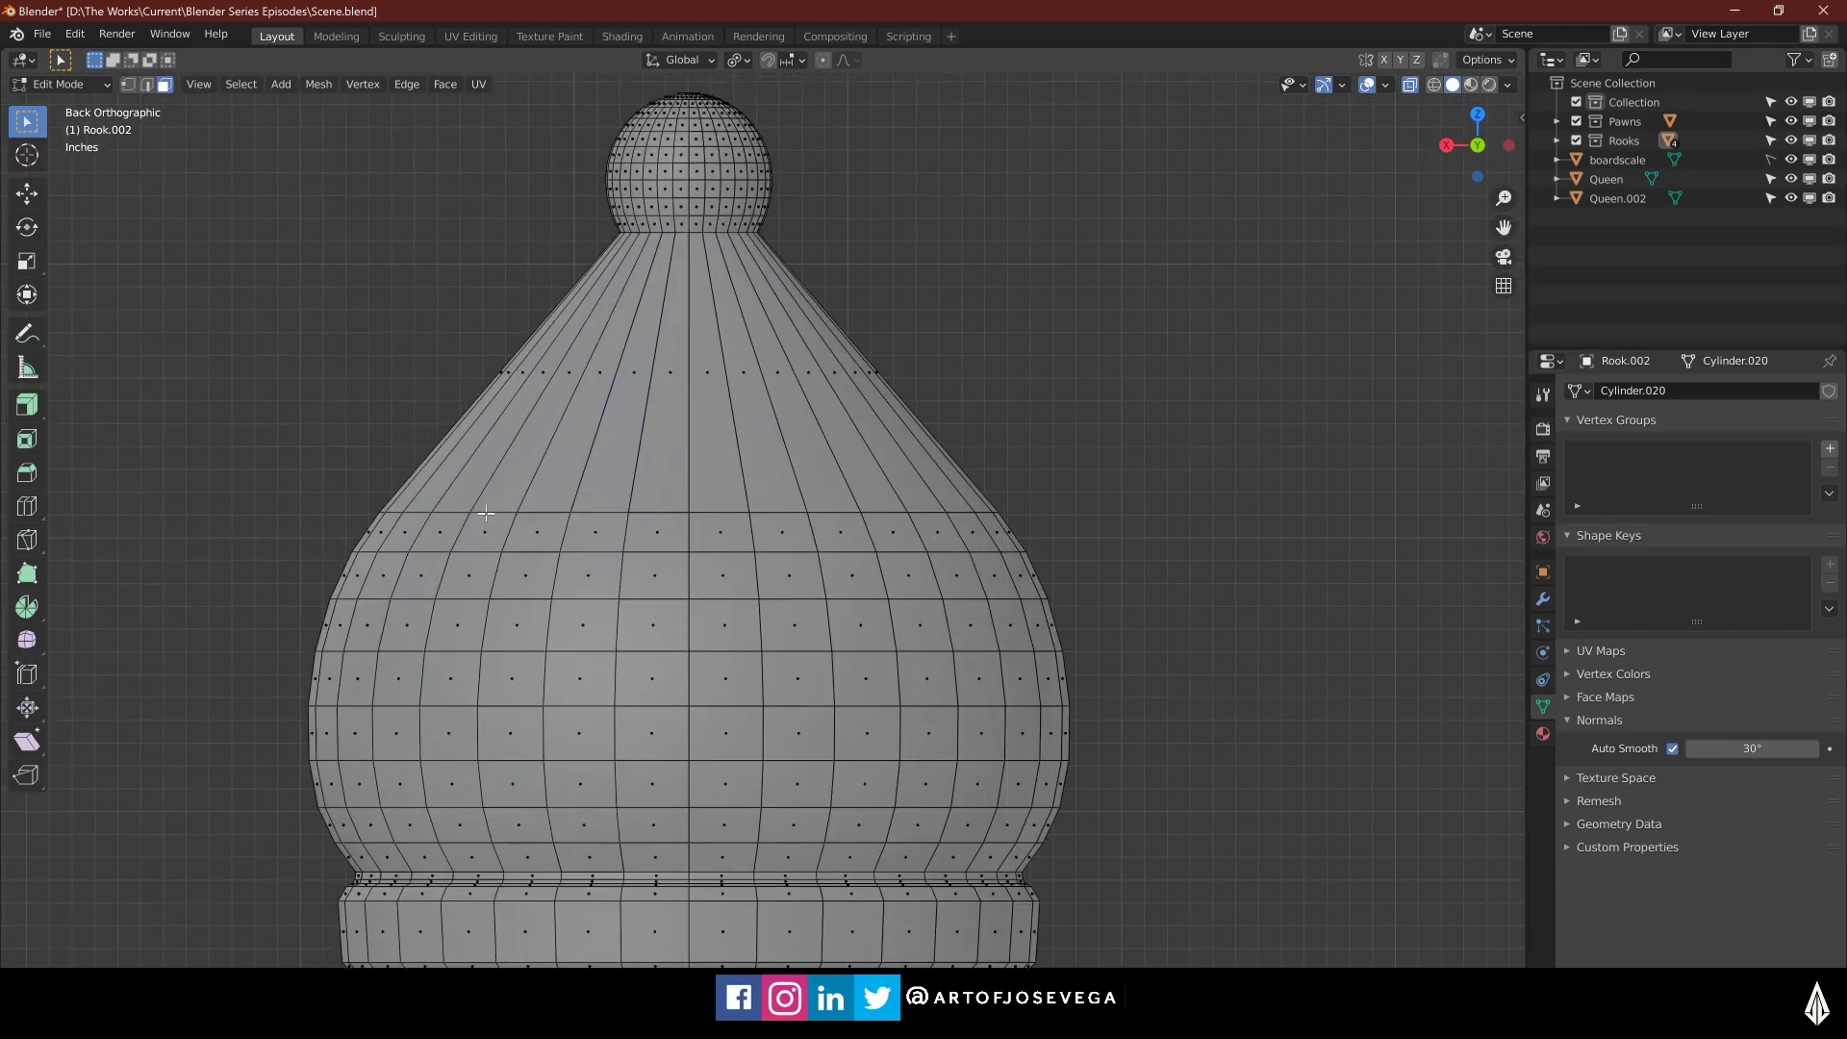
click(43, 539)
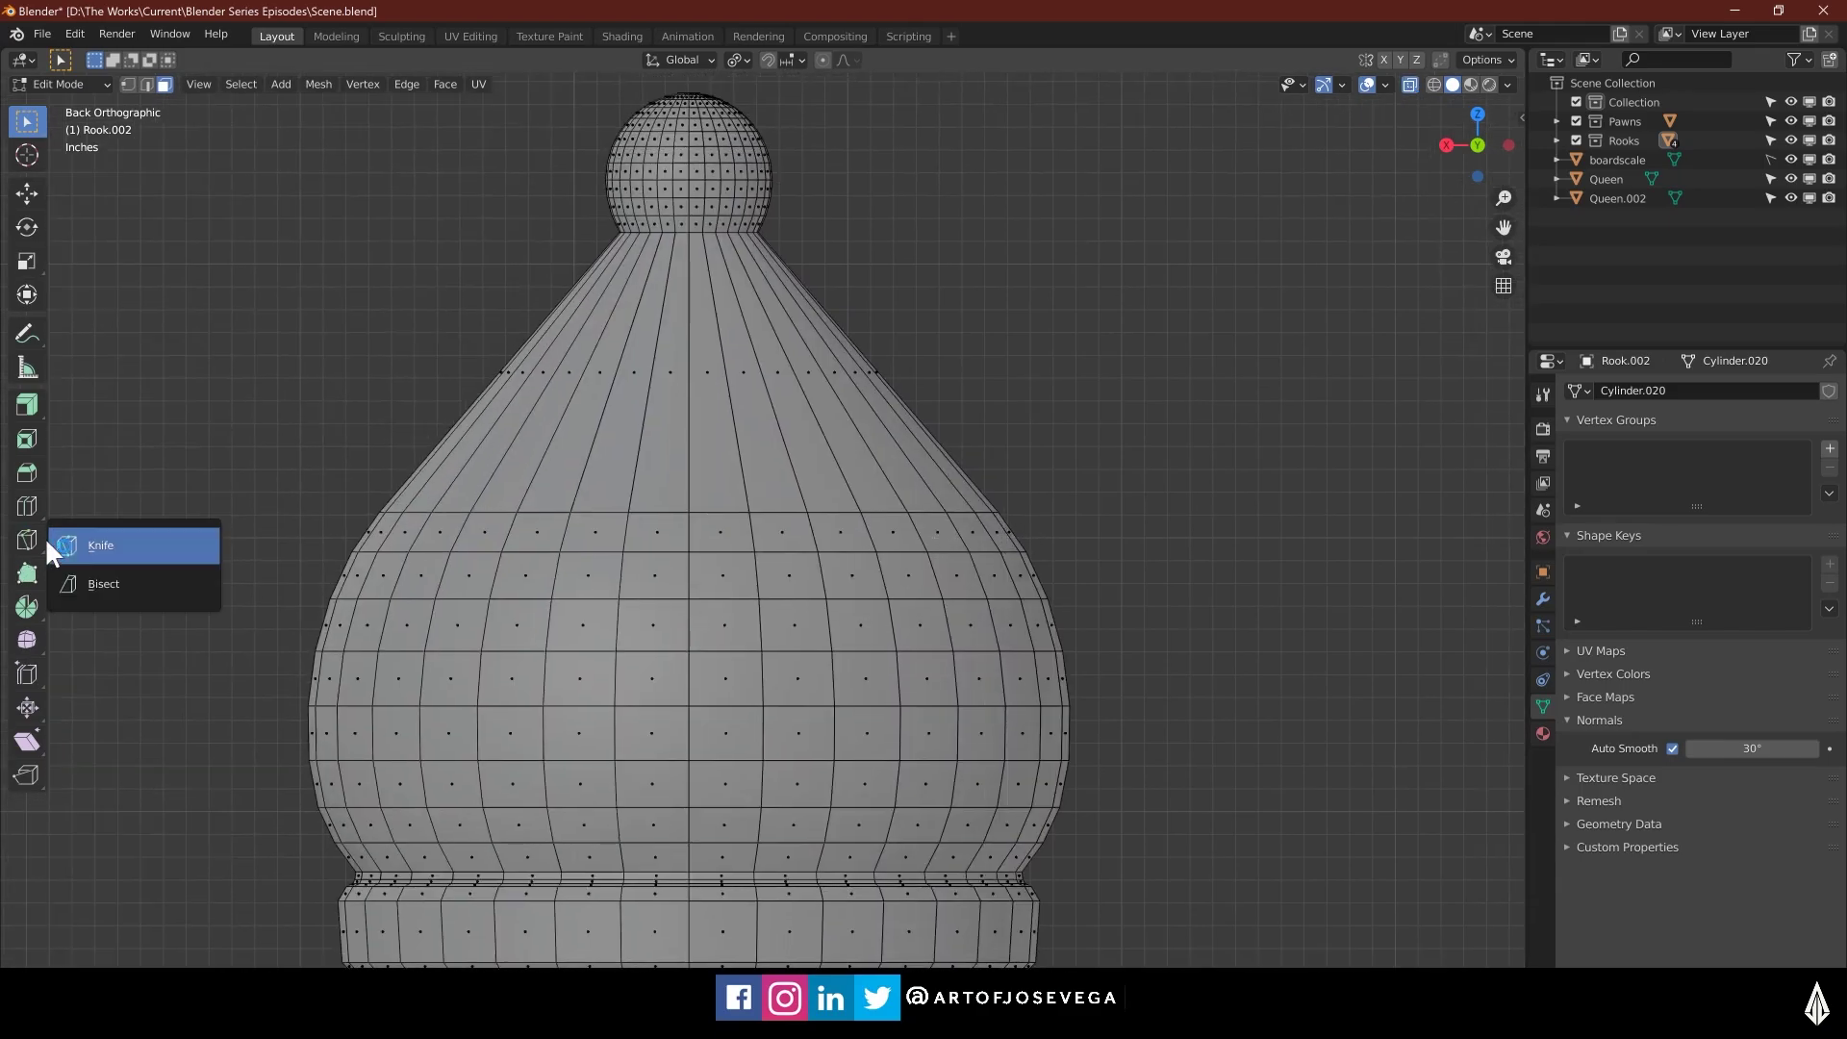
Switch to the Knife tool, place the first point on the bishop's head, and enable cut-through
click(96, 545)
shift+middle_drag(794, 539, 887, 521)
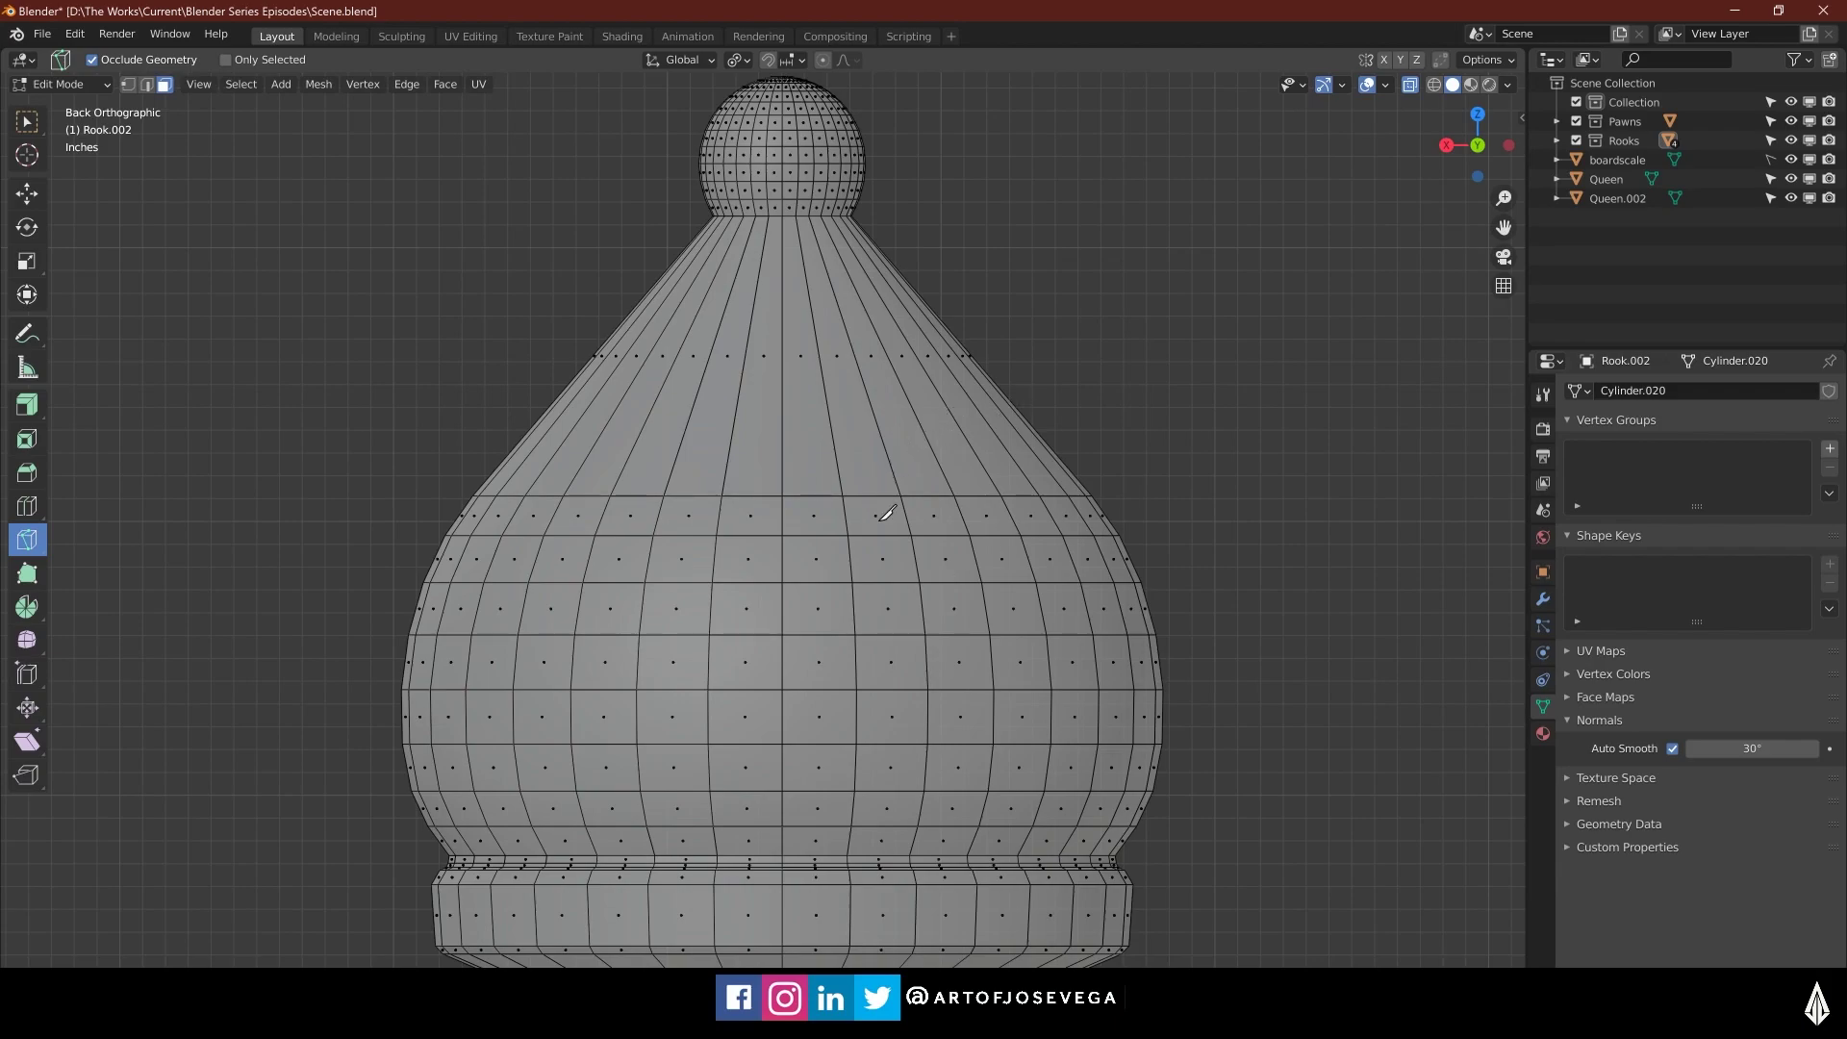
click(857, 689)
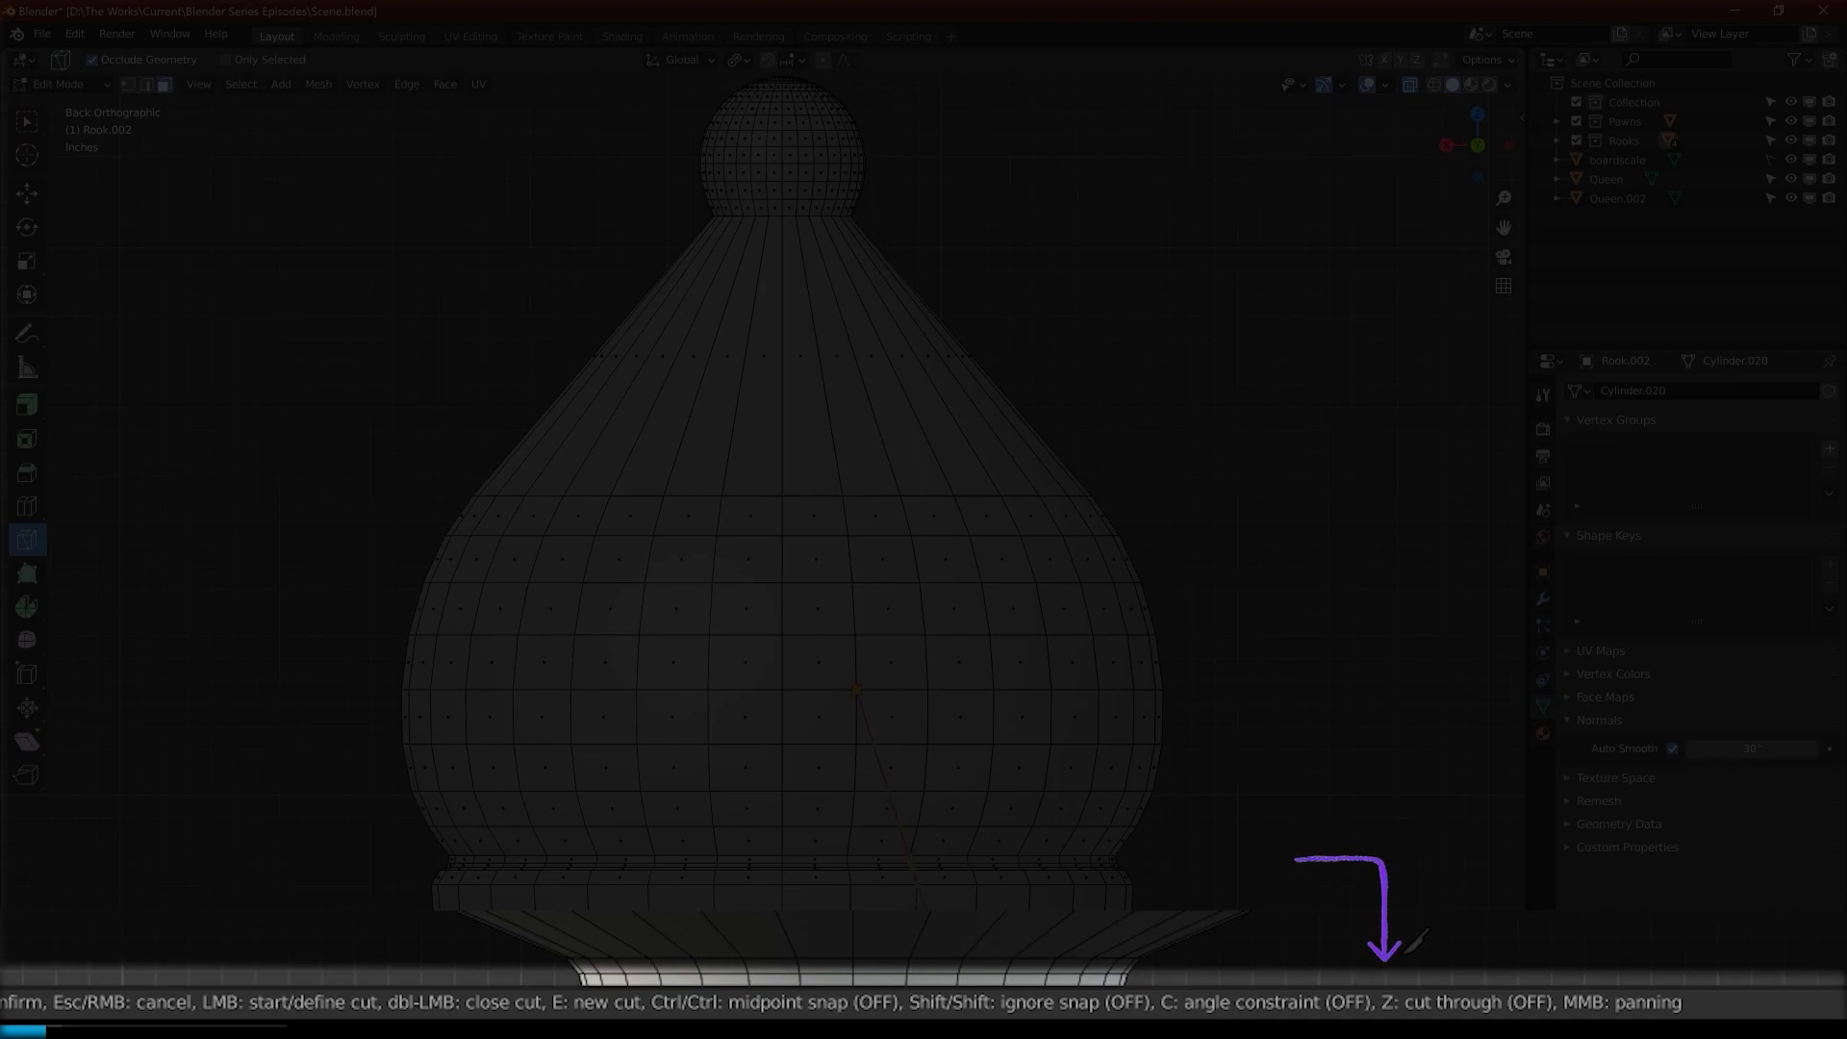
key(z)
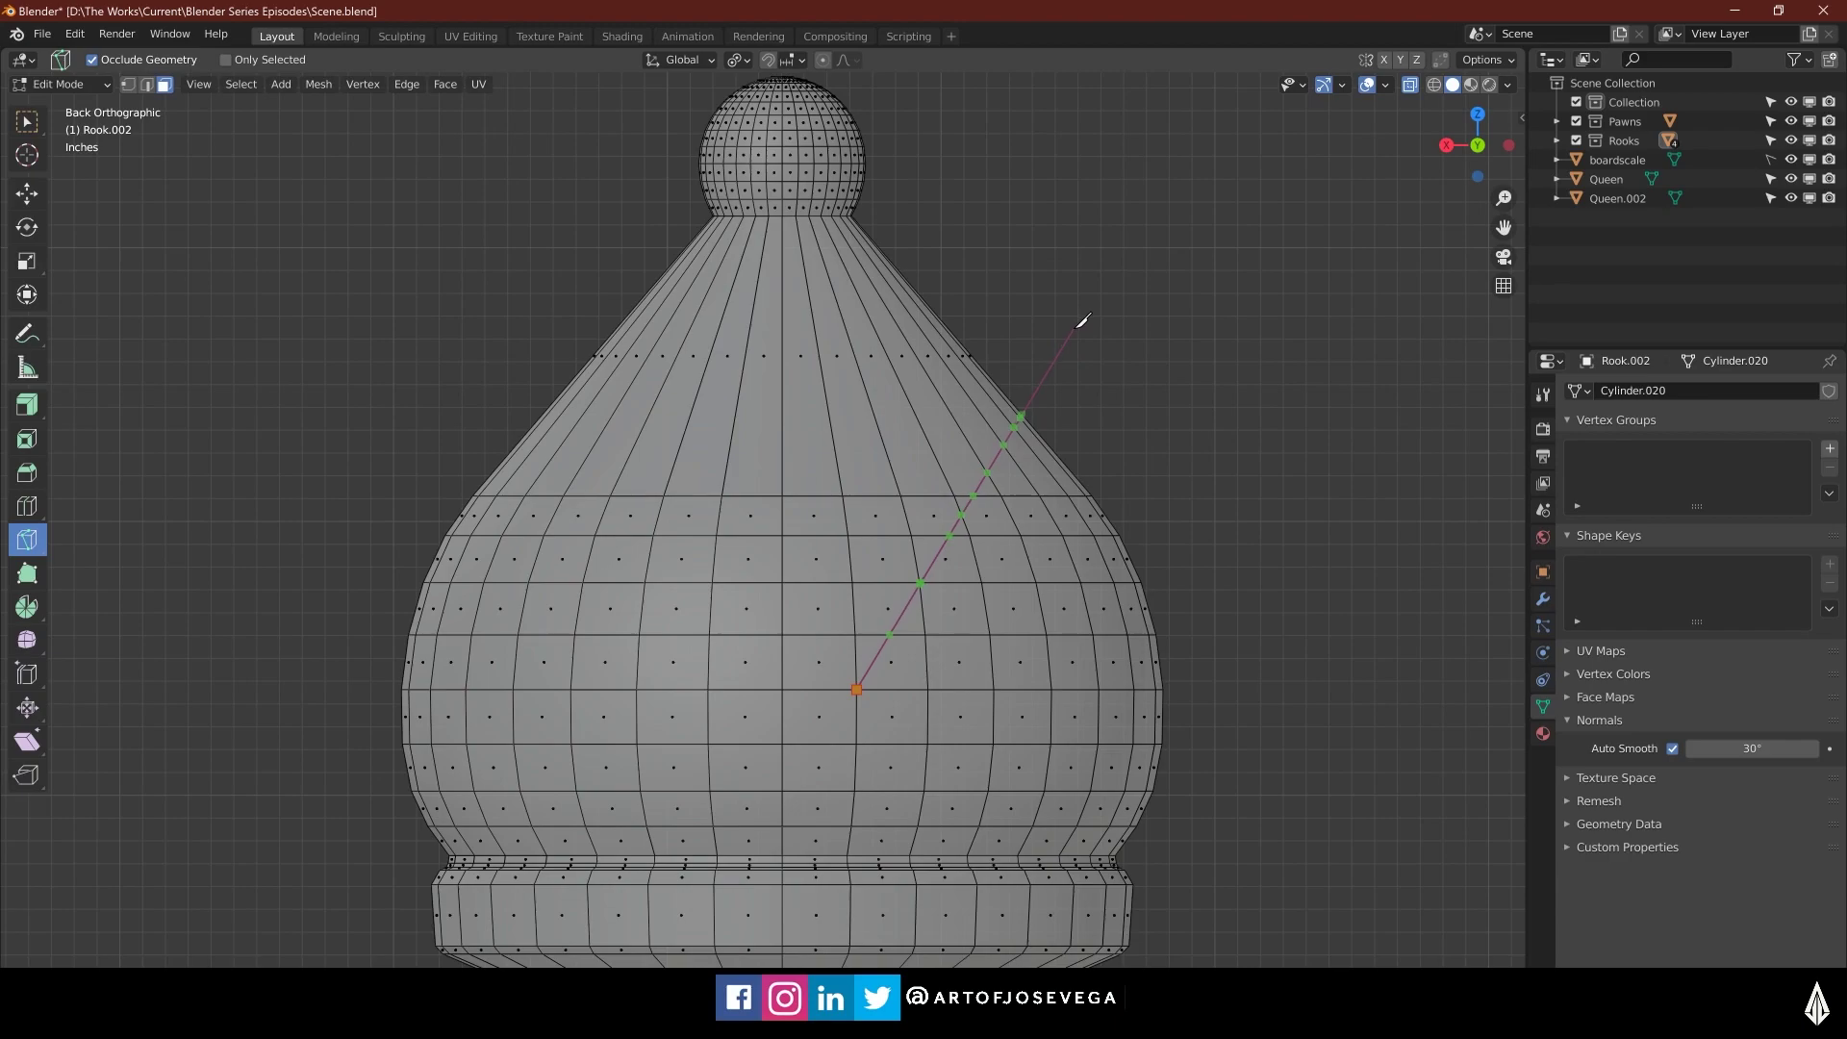
Cut and confirm two parallel diagonal knife lines across the head, then return to the back view
click(1083, 319)
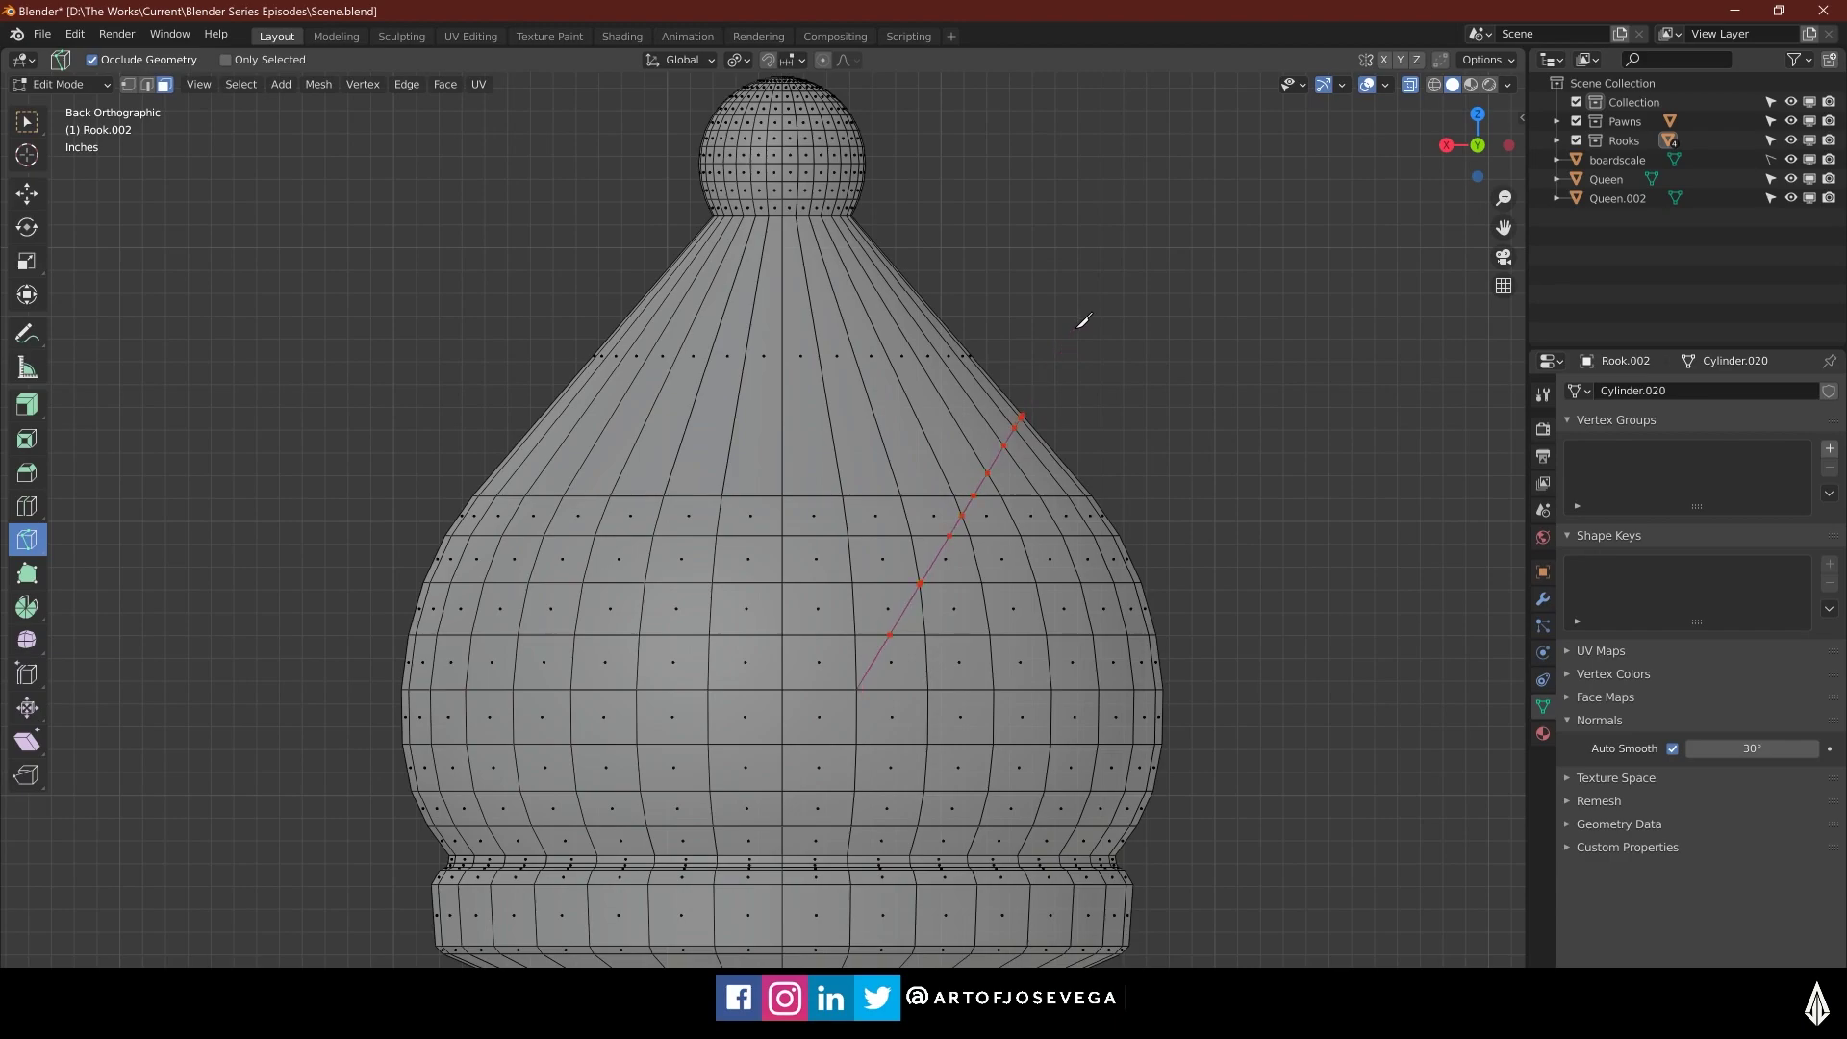
click(1142, 374)
click(963, 689)
key(Return)
scroll(1049, 440, up, 4)
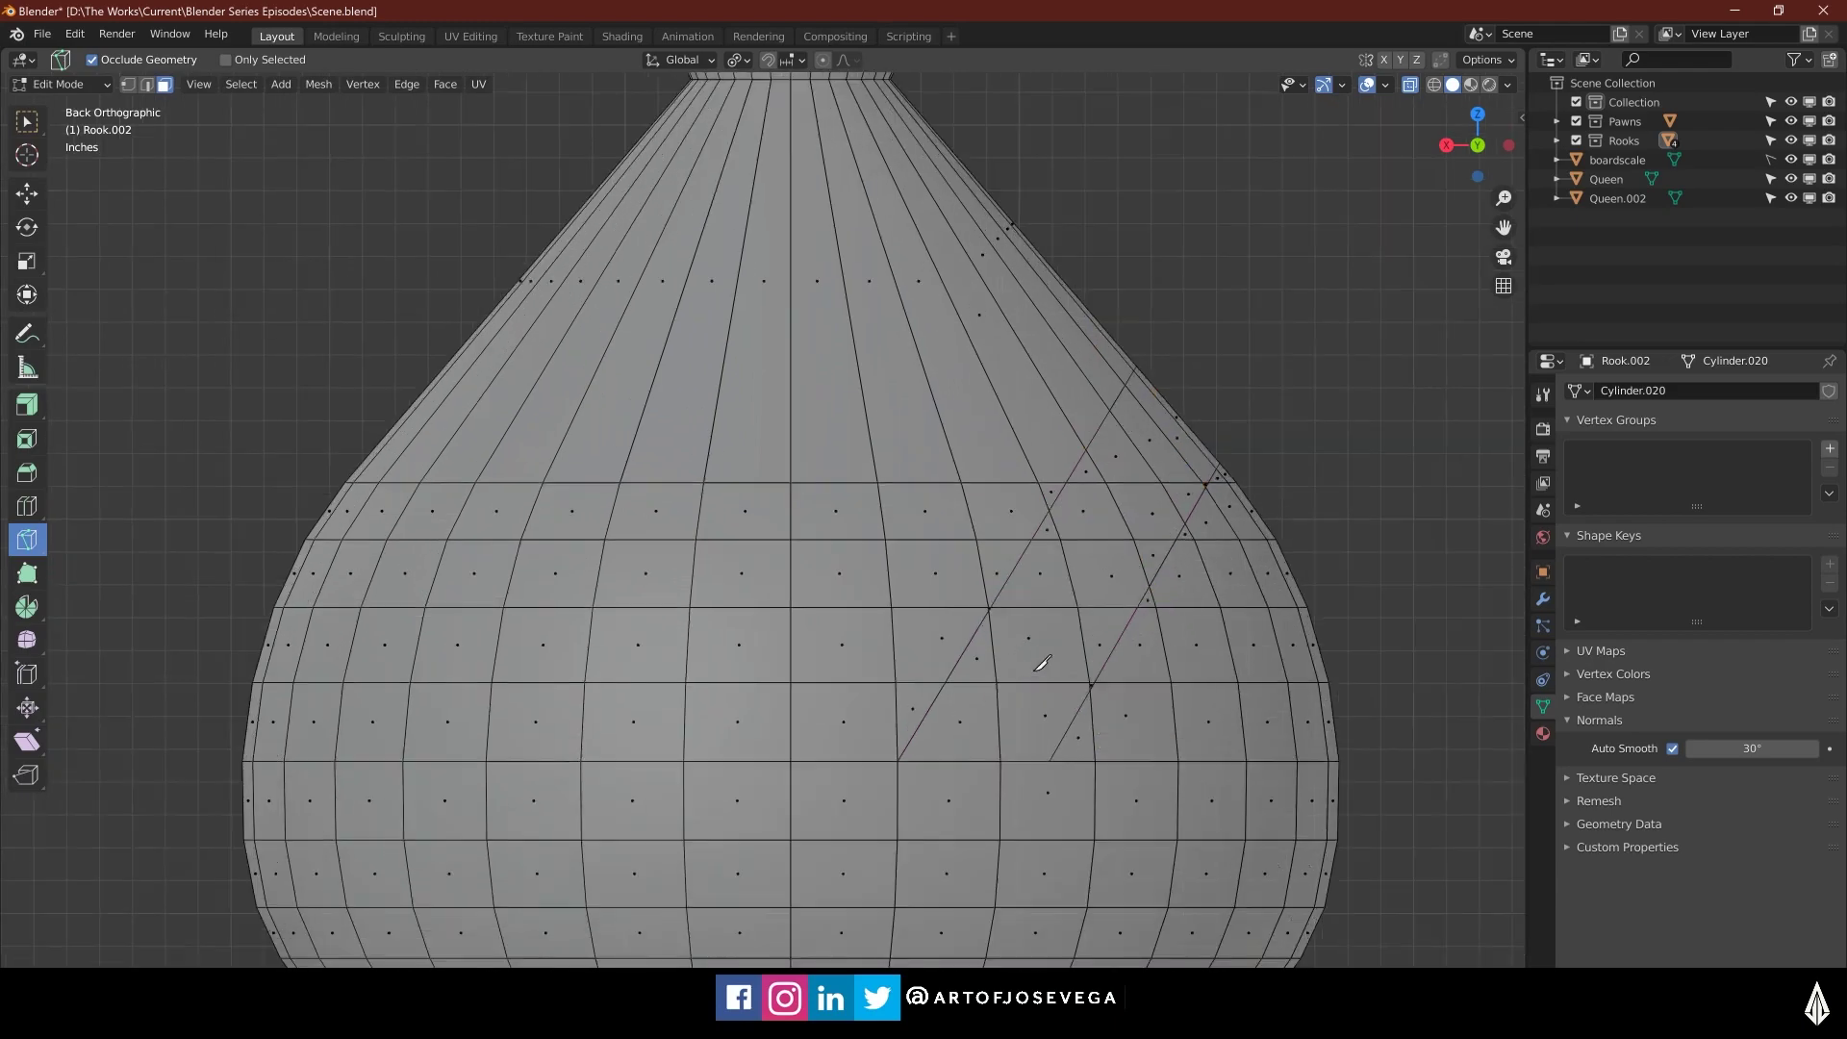
shift+middle_drag(877, 666, 538, 433)
scroll(885, 513, down, 6)
click(1461, 154)
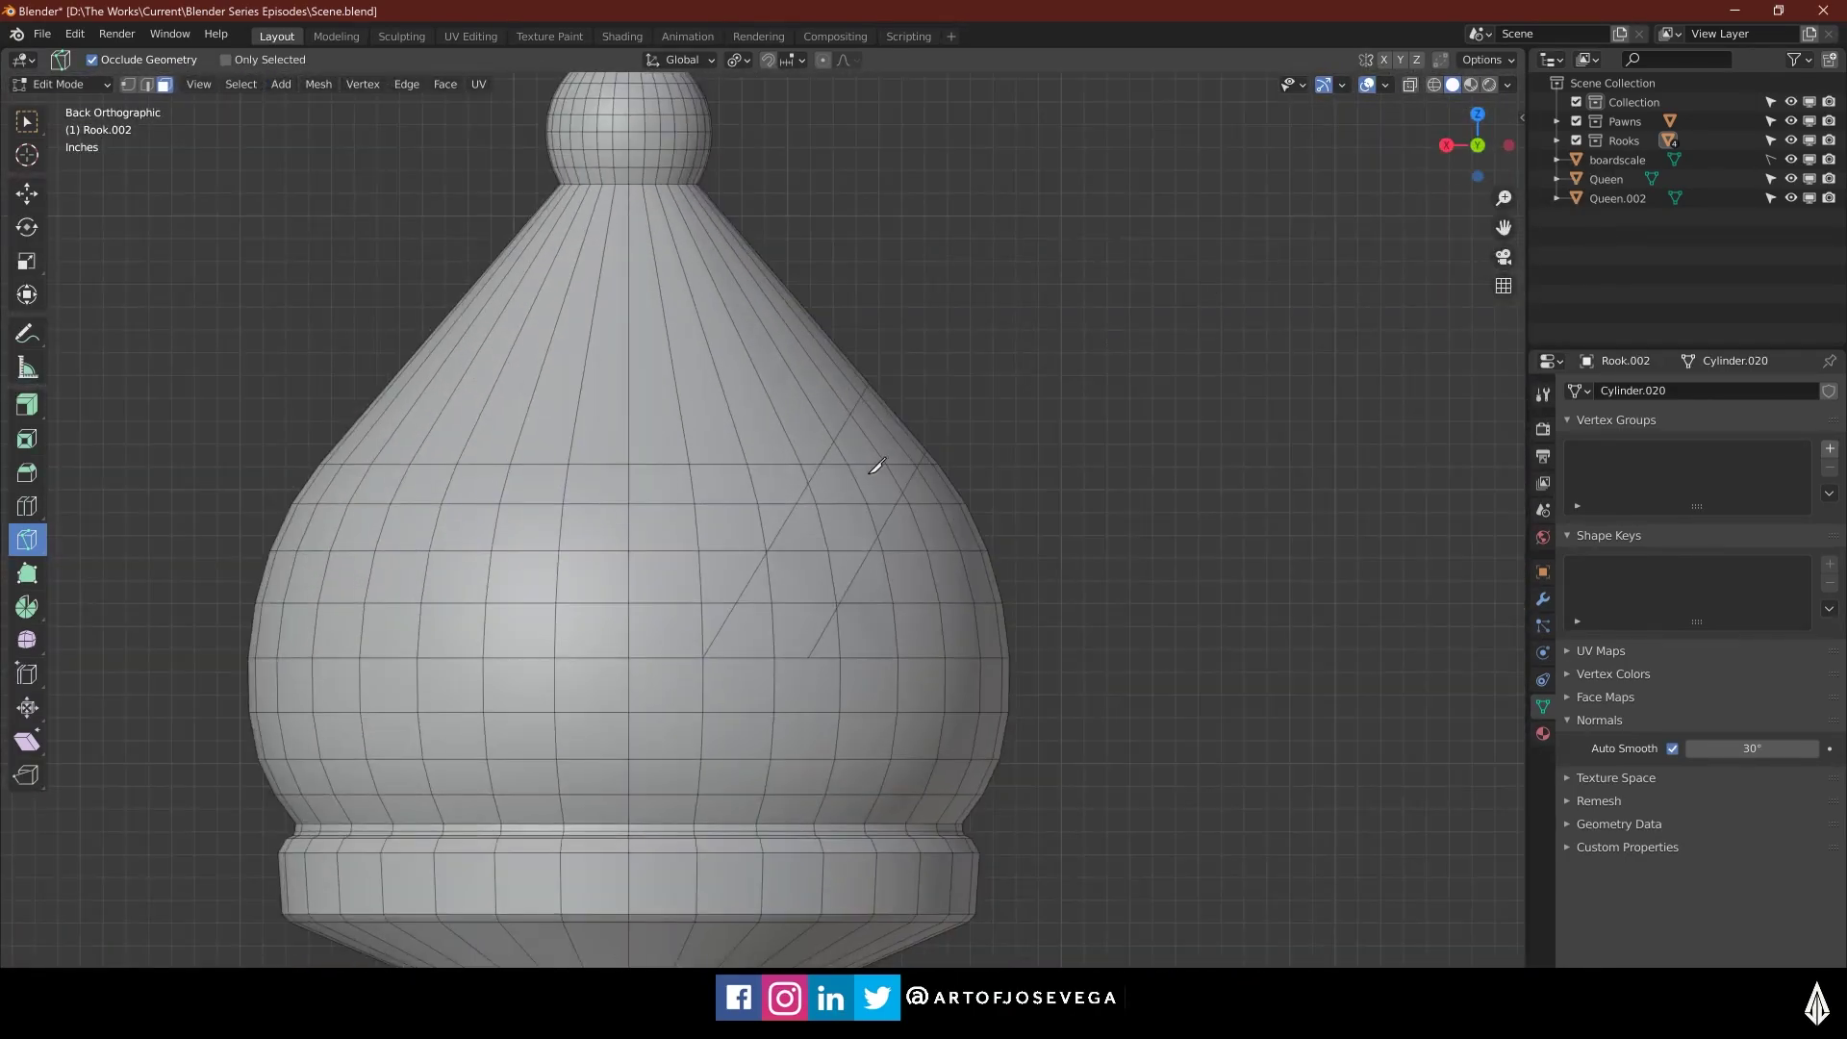
scroll(909, 492, up, 4)
Turn X-ray back on and lasso-select the faces between the two diagonal cuts
click(27, 121)
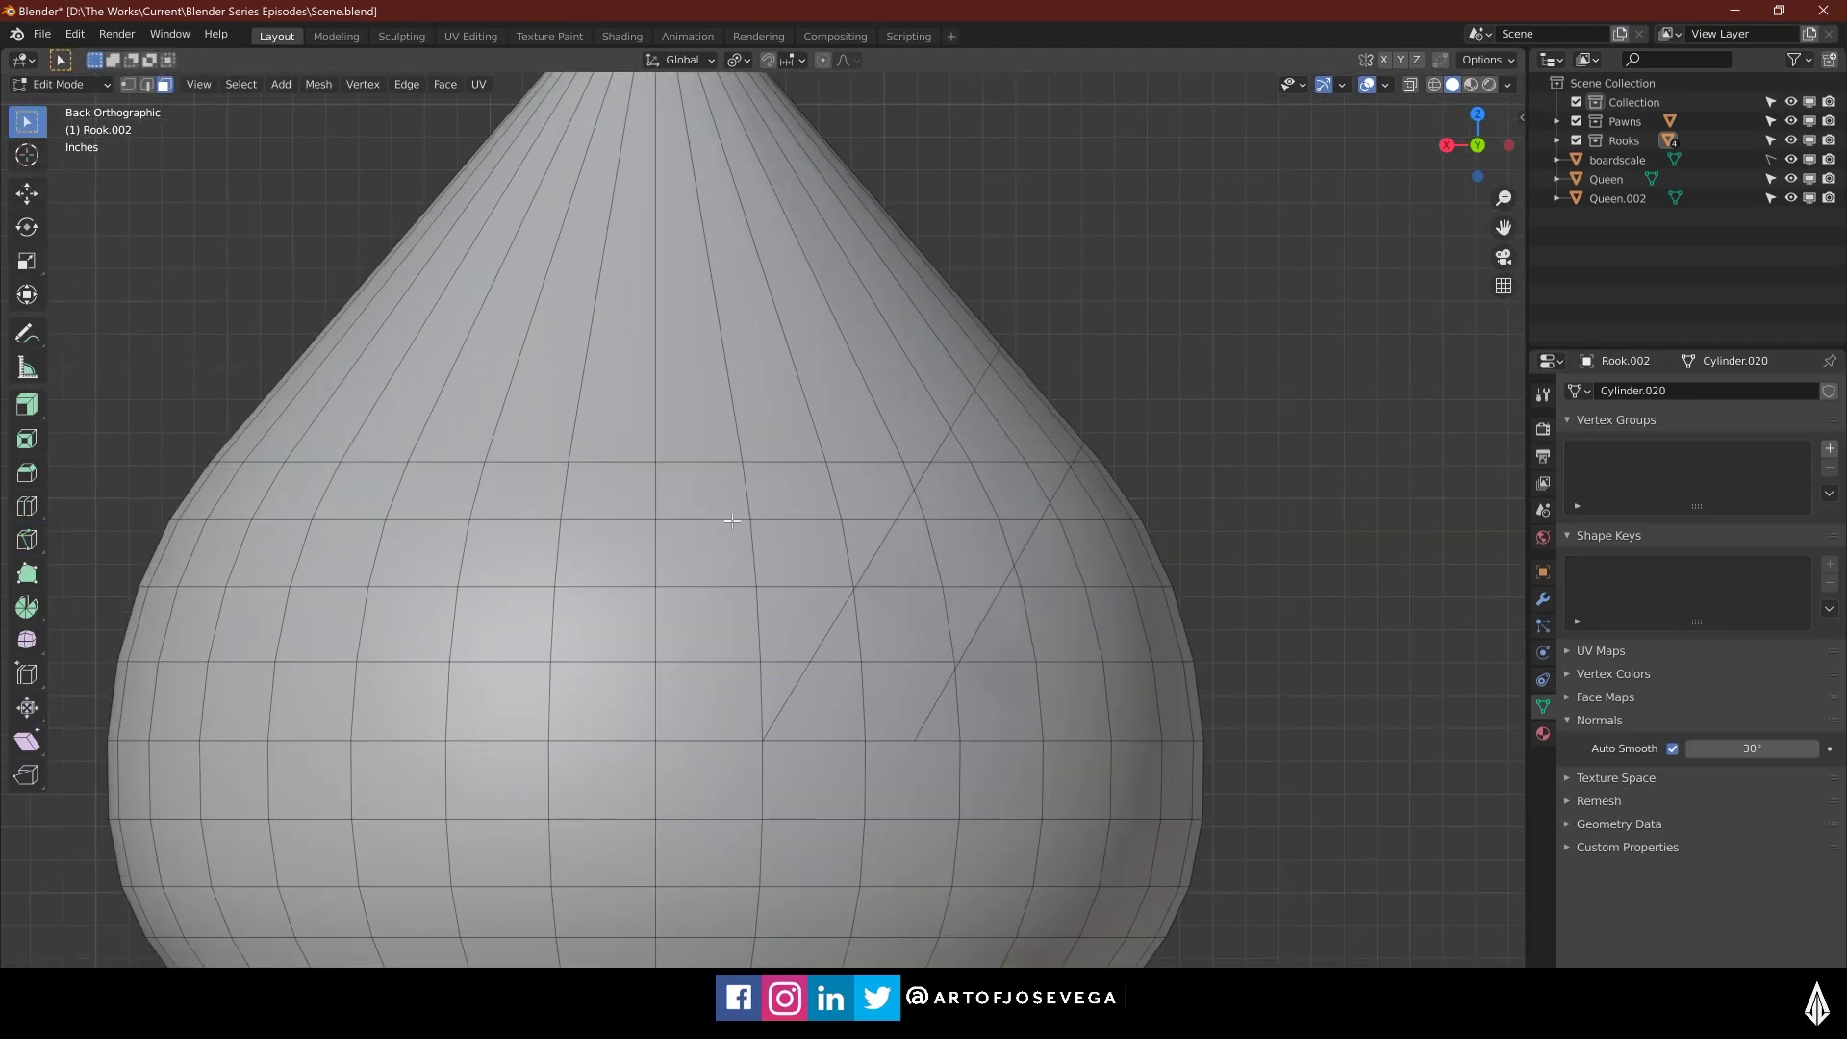
scroll(926, 508, down, 2)
key(alt+z)
shift+middle_drag(886, 494, 845, 563)
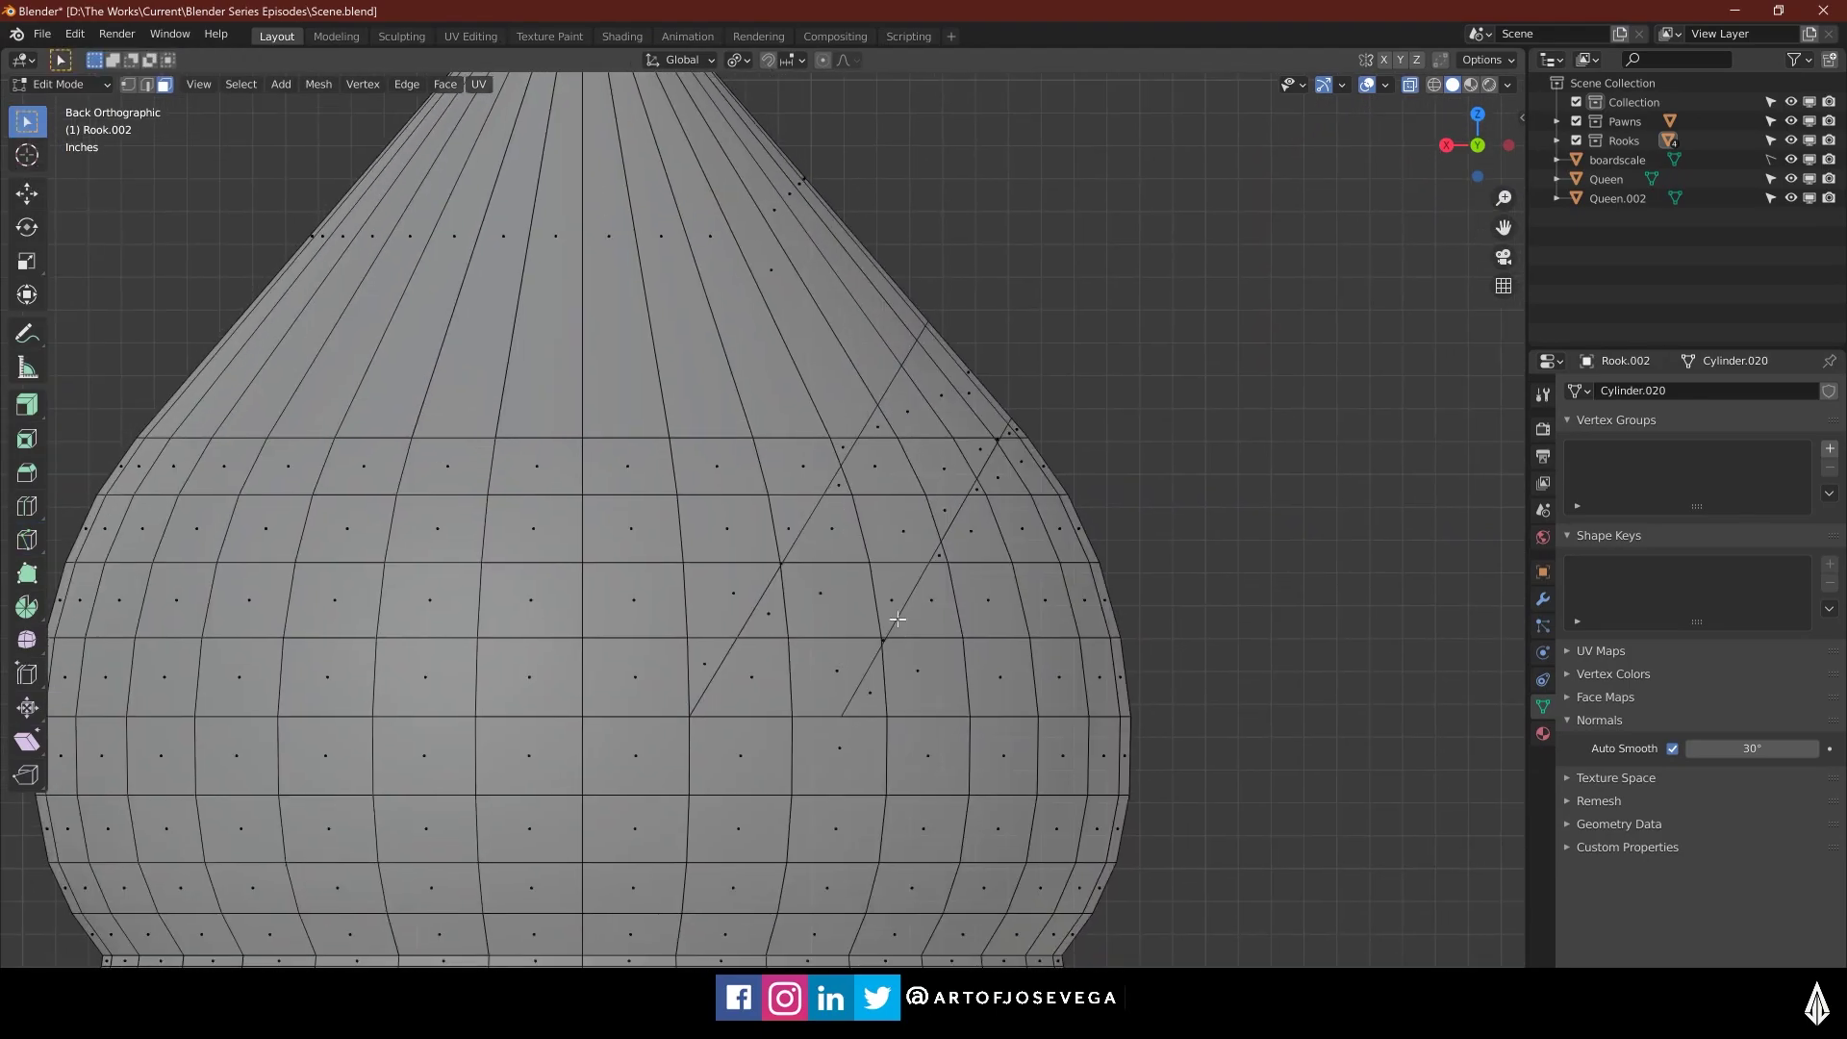
scroll(906, 589, up, 2)
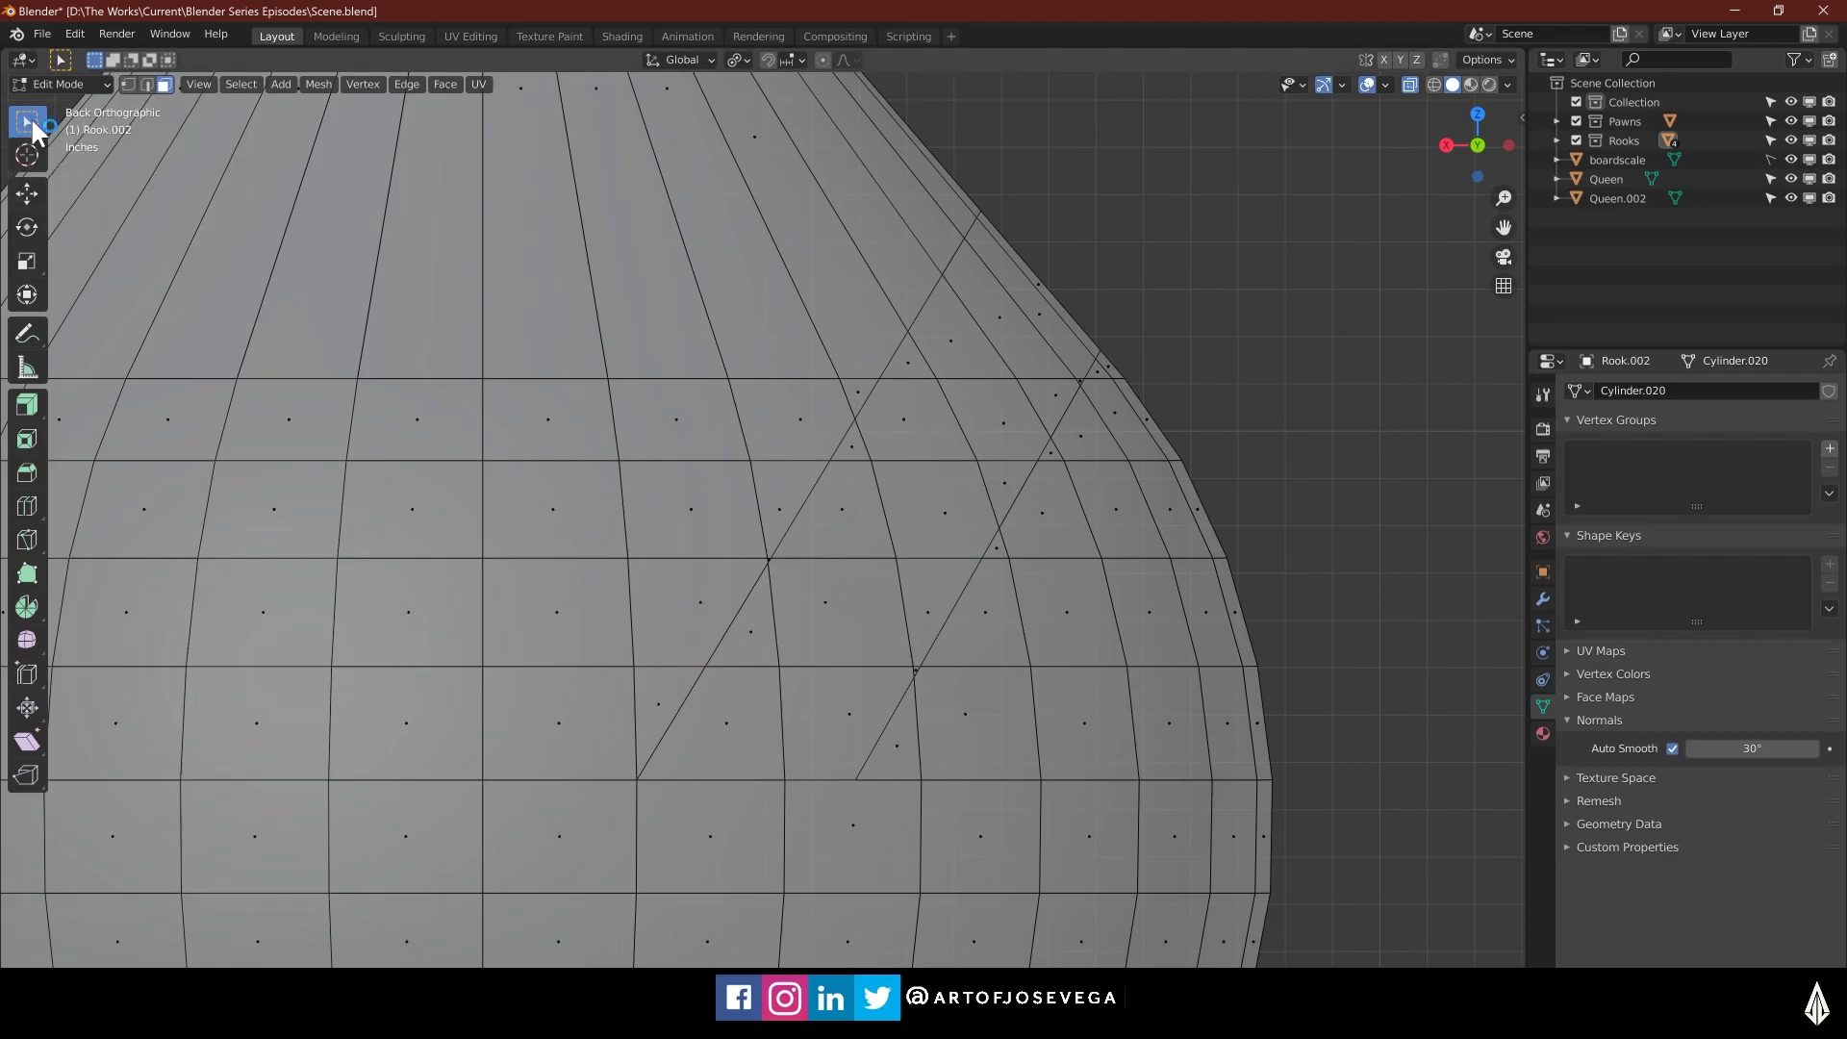
mouse_move(32, 123)
mouse_down()
mouse_move(128, 247)
mouse_move(108, 161)
mouse_up()
key(w)
key(w)
key(w)
key(w)
key(w)
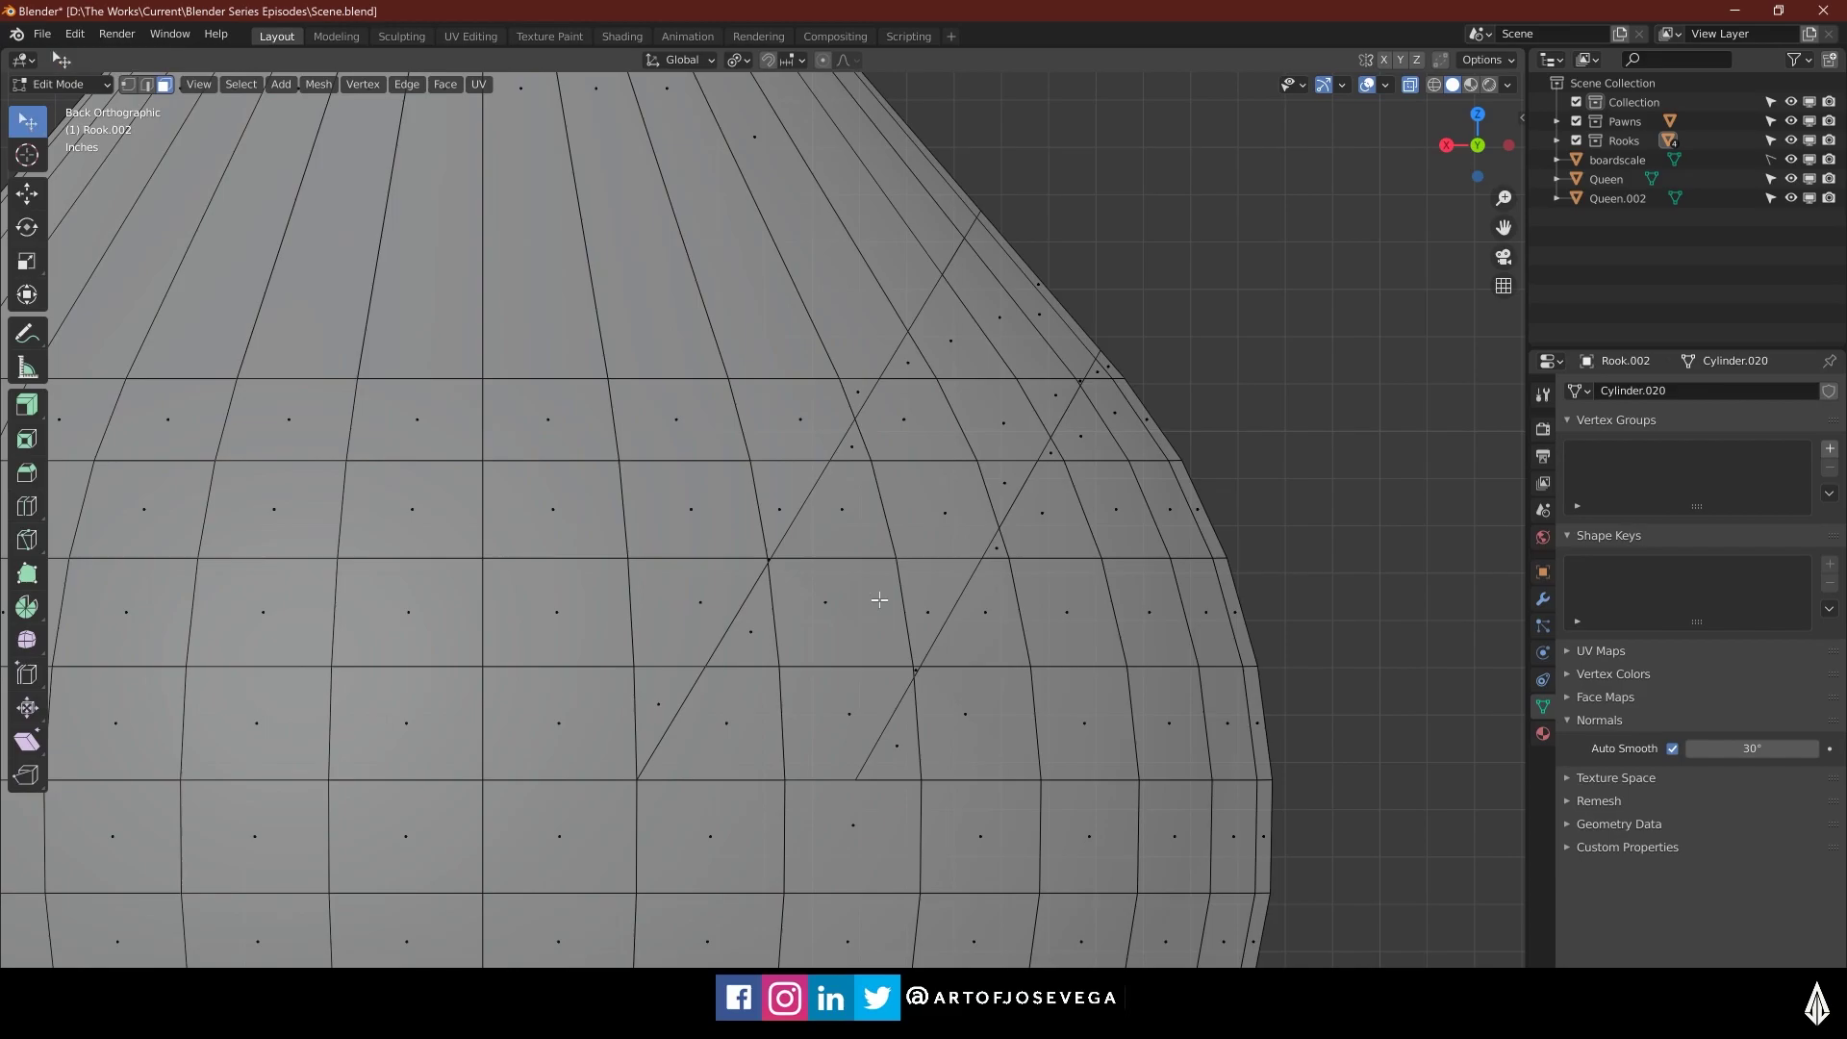
key(w)
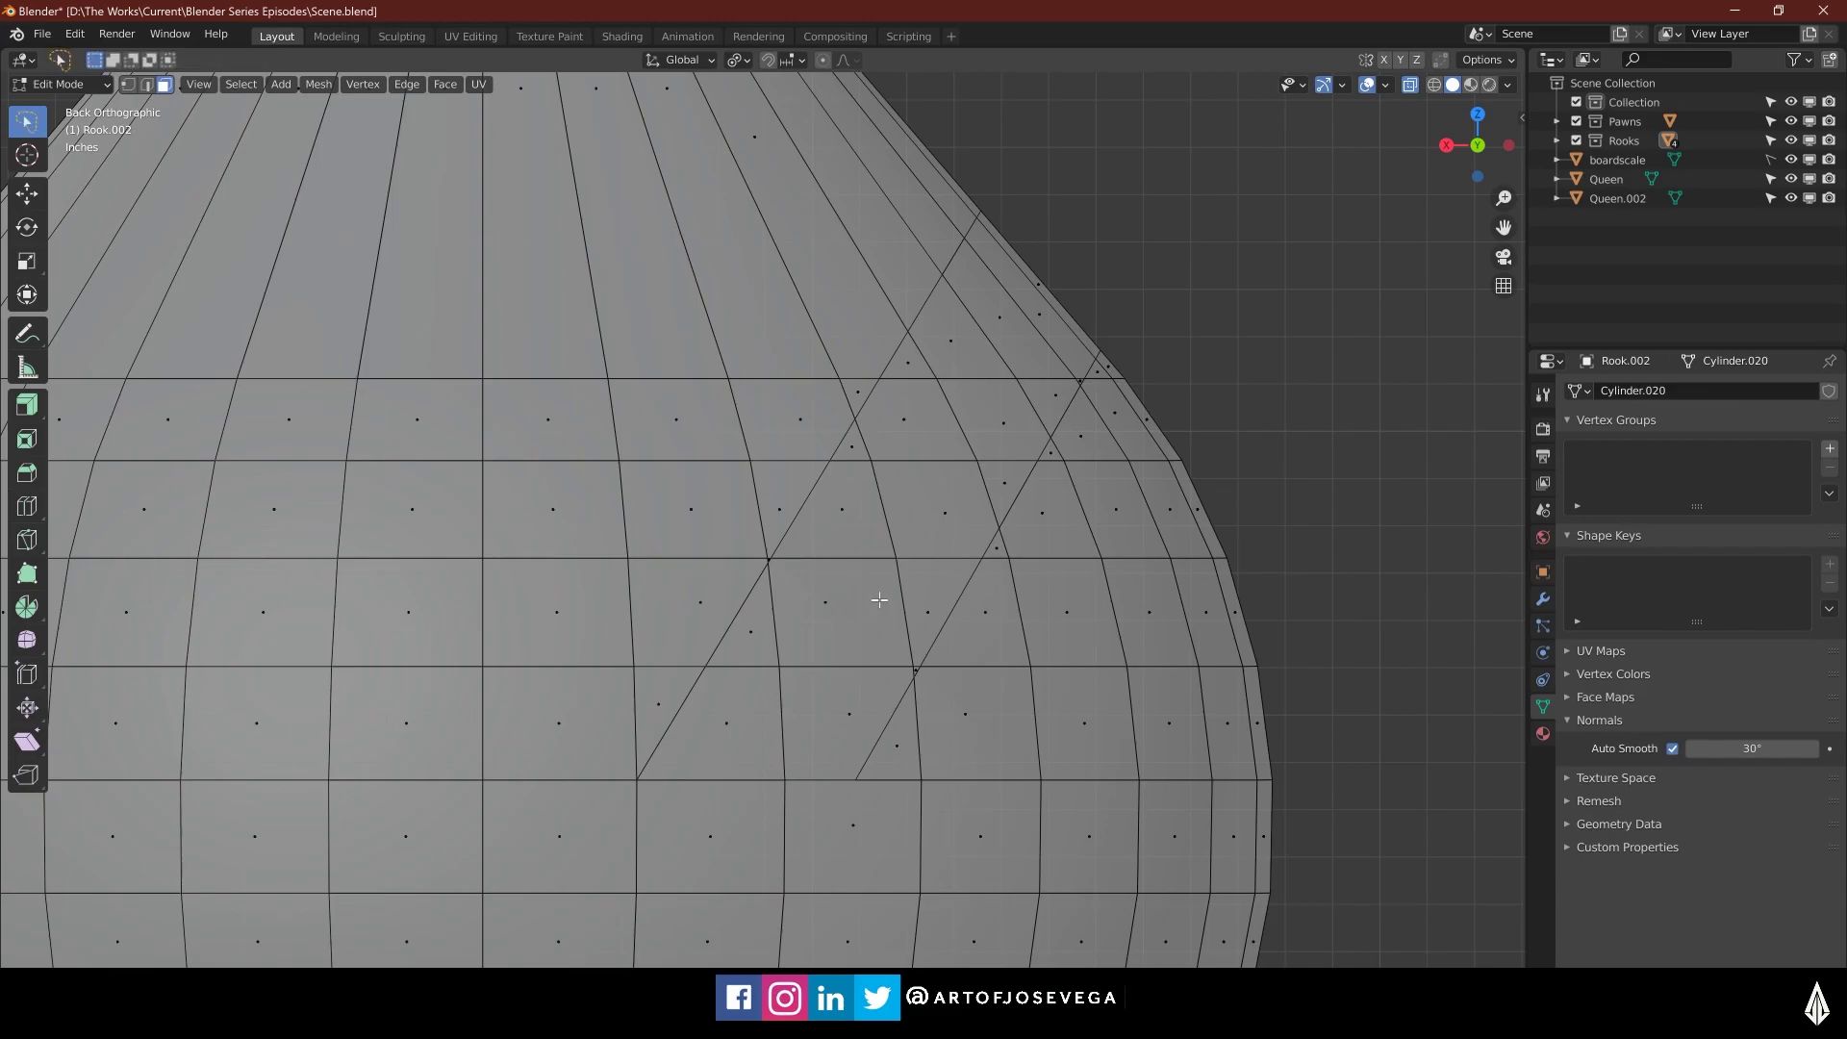
mouse_move(938, 365)
mouse_down()
mouse_move(963, 273)
mouse_move(1006, 221)
mouse_move(1089, 262)
mouse_move(1103, 321)
mouse_move(1079, 420)
mouse_move(976, 540)
mouse_move(897, 721)
mouse_move(777, 783)
mouse_move(698, 782)
mouse_move(695, 708)
mouse_move(753, 575)
mouse_move(934, 299)
mouse_up()
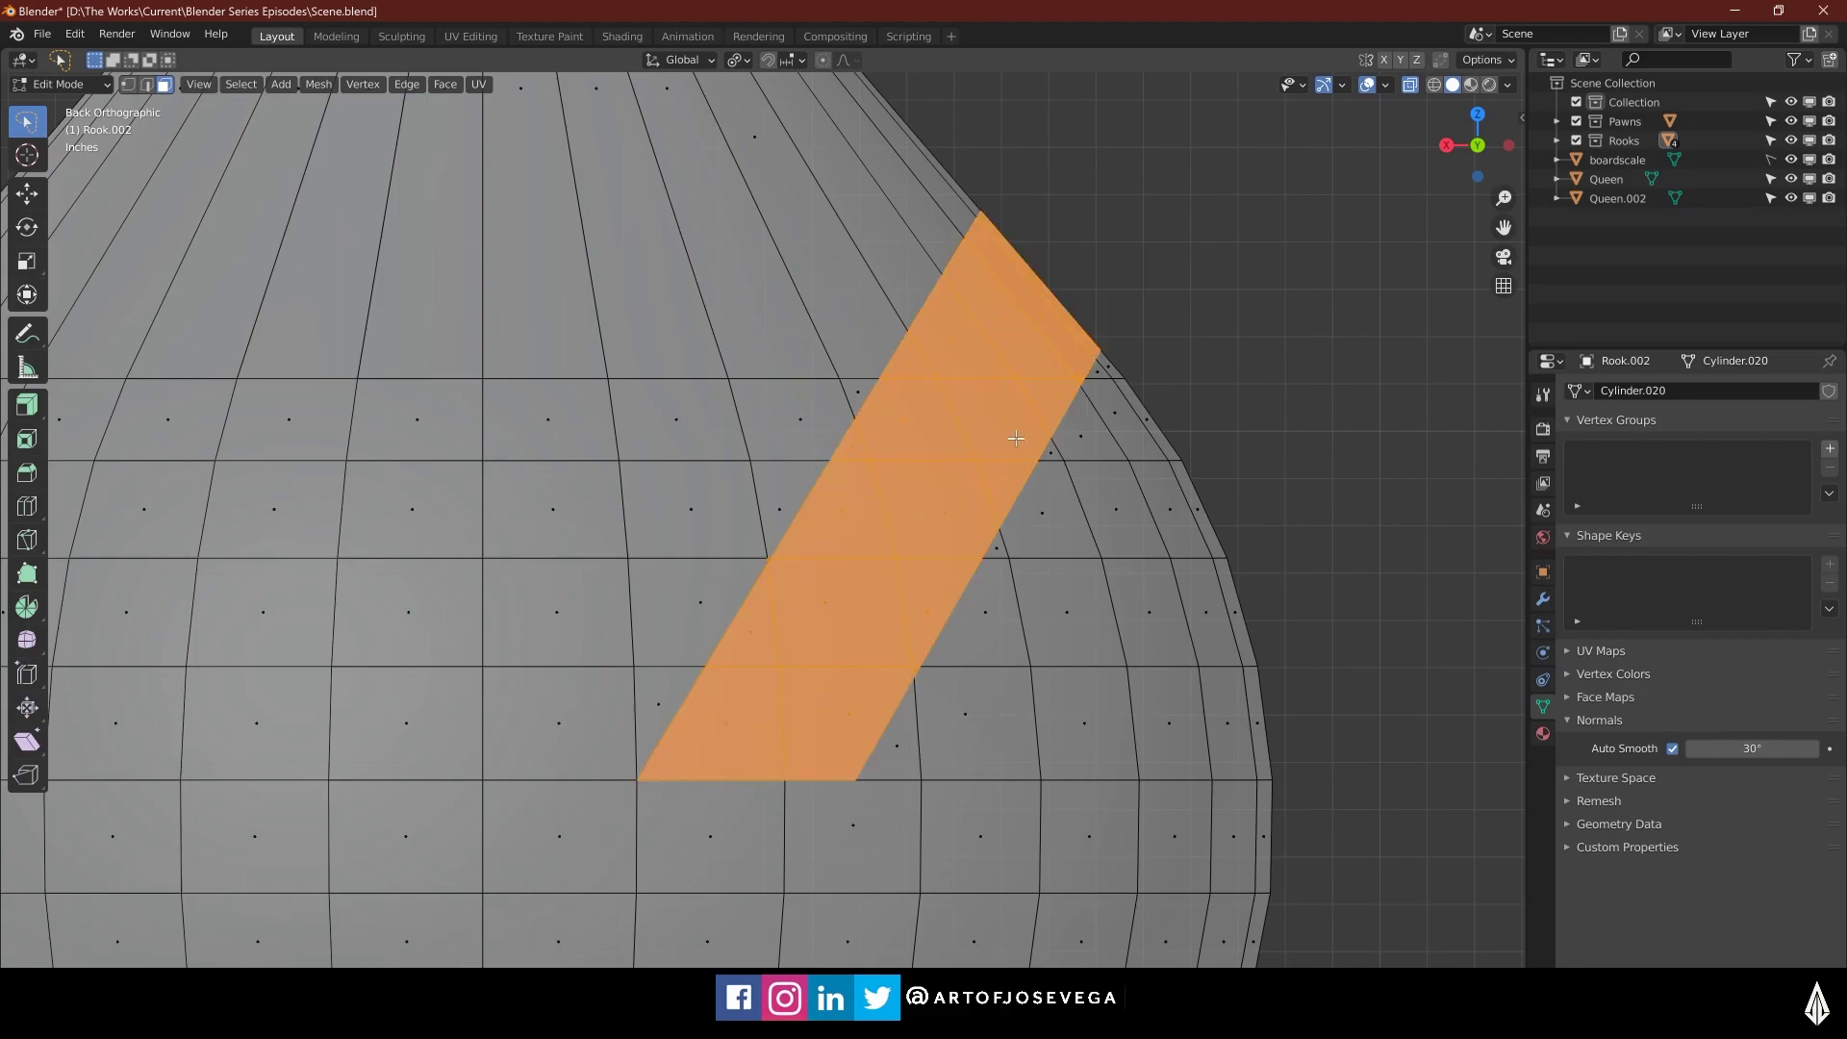
scroll(867, 501, down, 3)
Delete the selected strip of faces from the bishop's head
shift+middle_drag(887, 486, 897, 430)
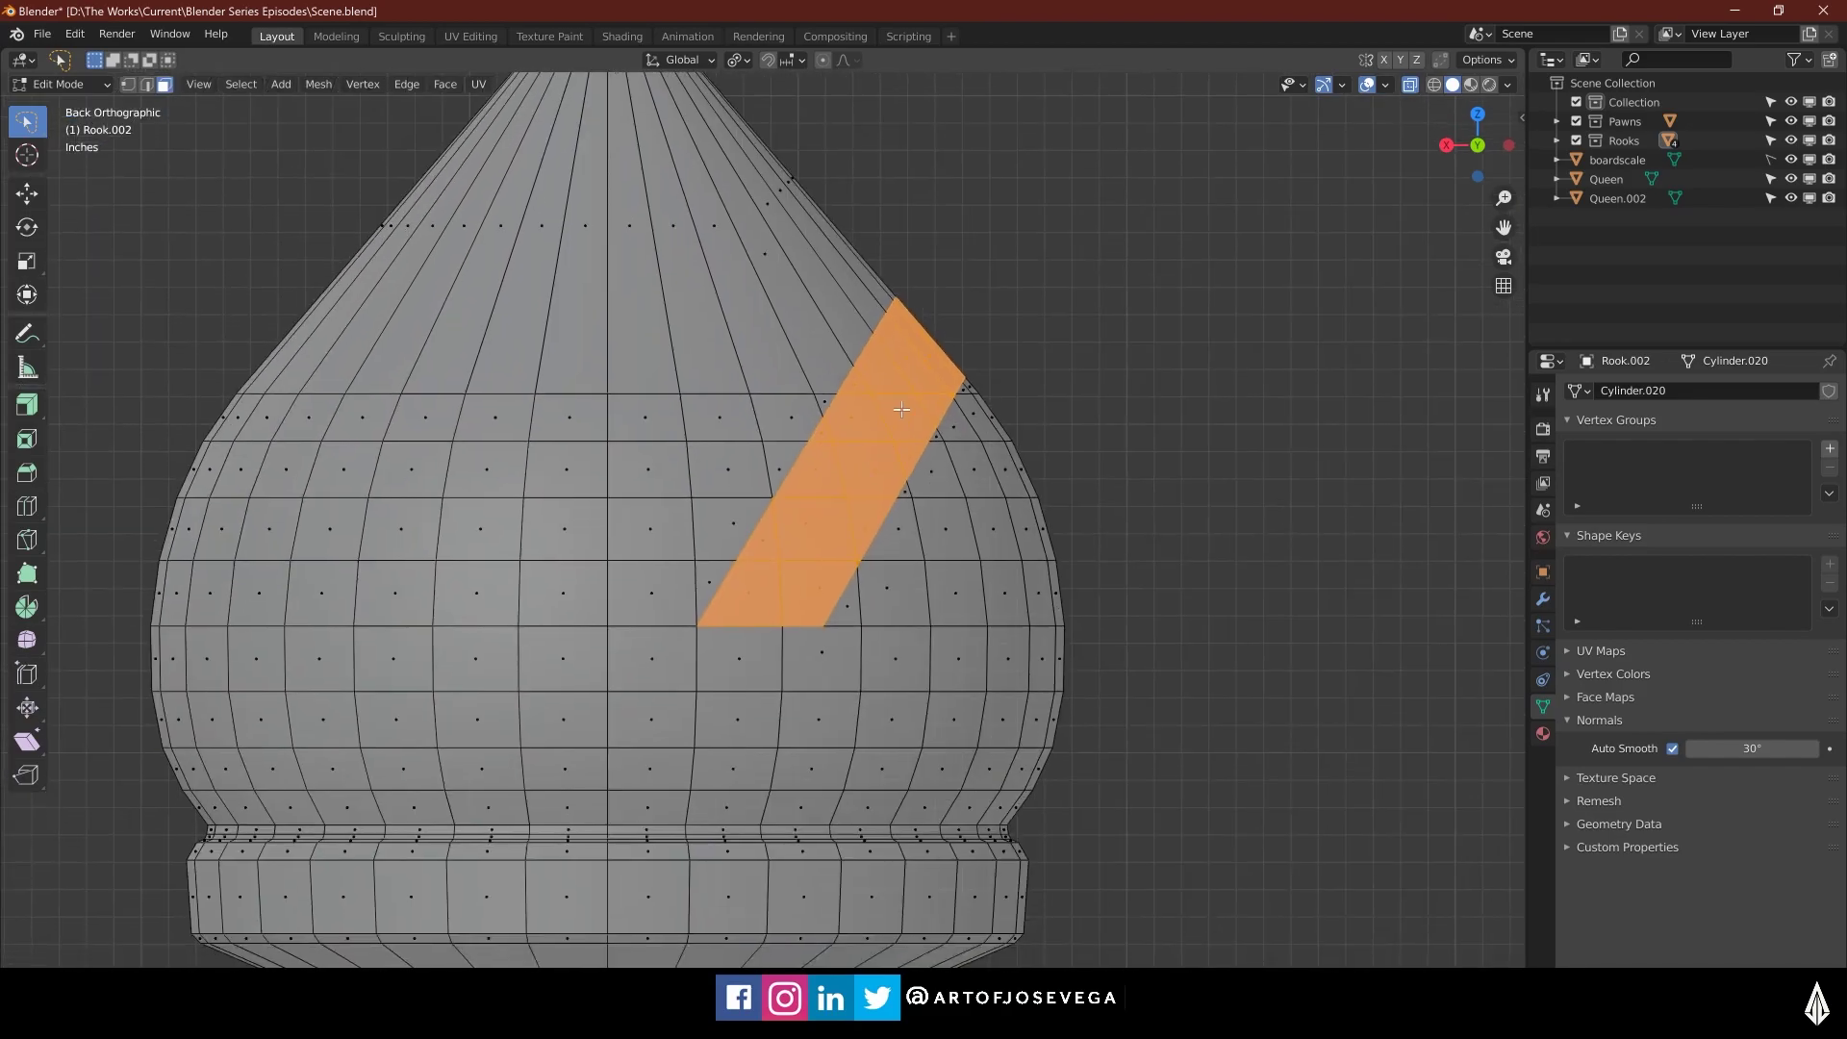
key(x)
click(899, 406)
scroll(906, 428, up, 2)
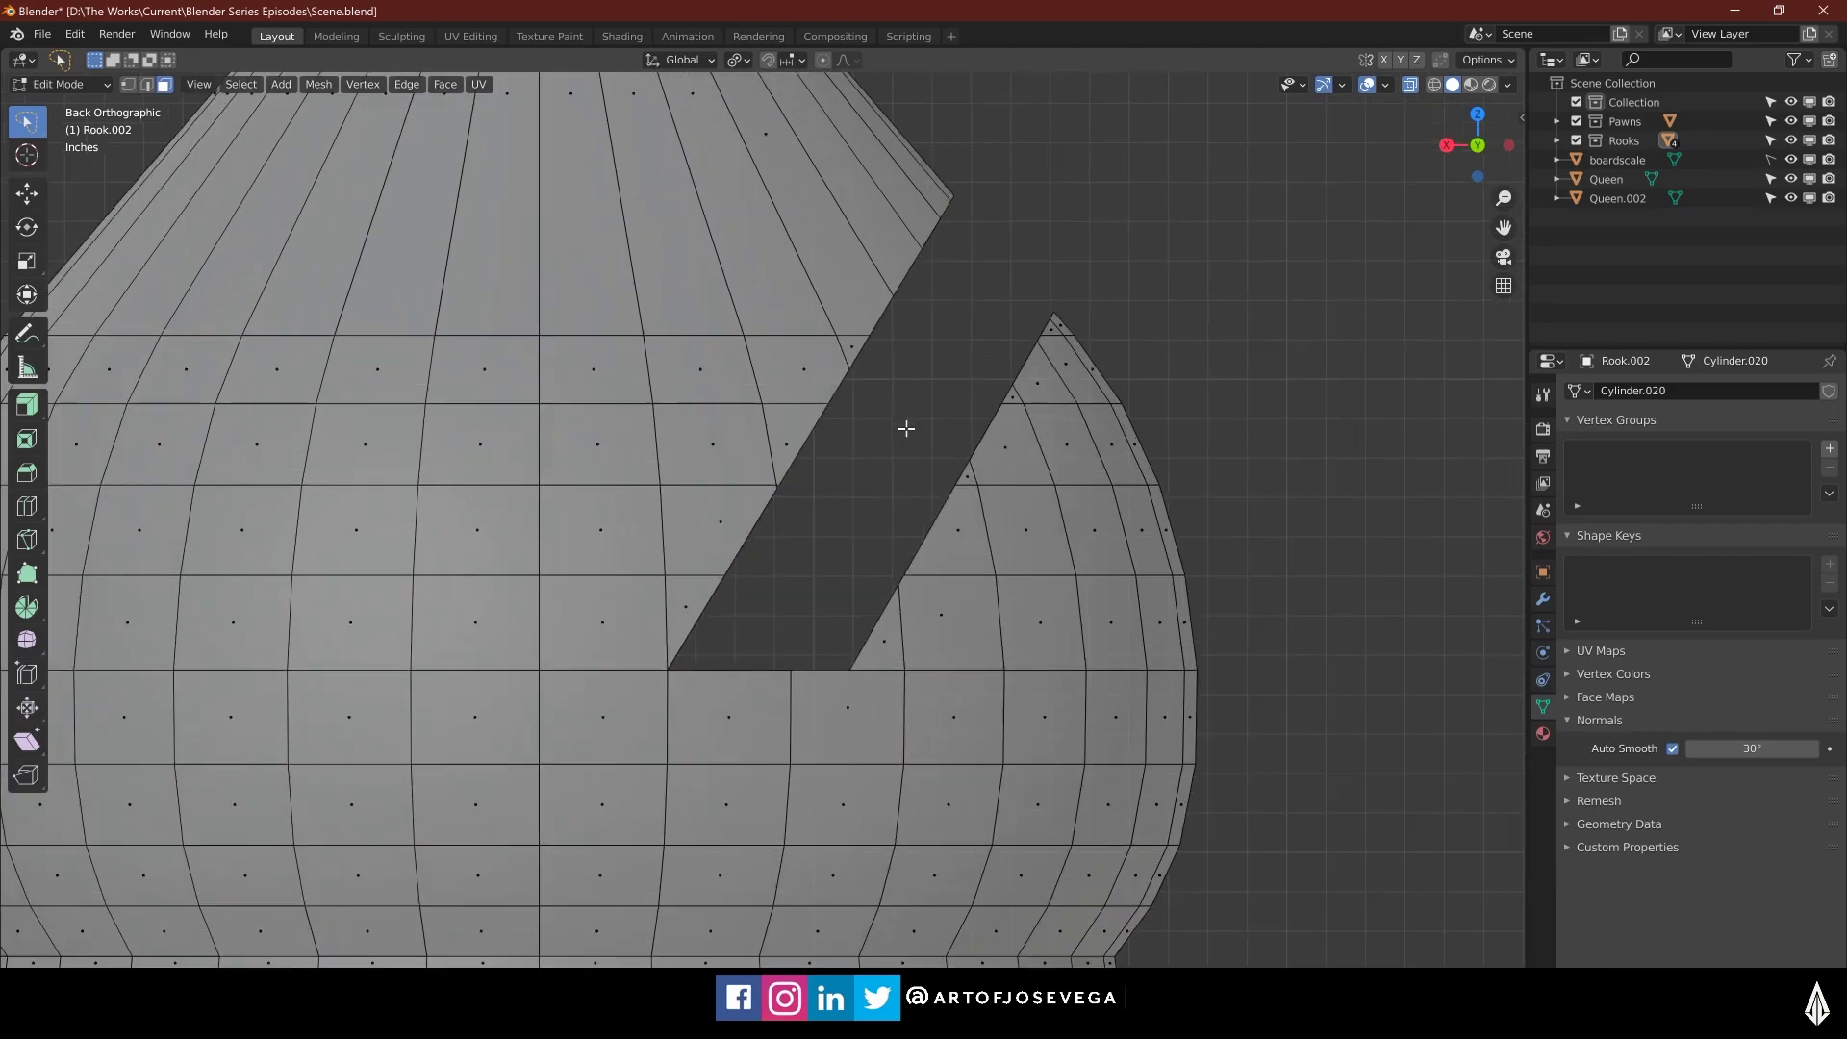
Return to Object Mode, orbit to inspect the open slot, then reselect the bishop for editing
key(Tab)
scroll(952, 402, down, 4)
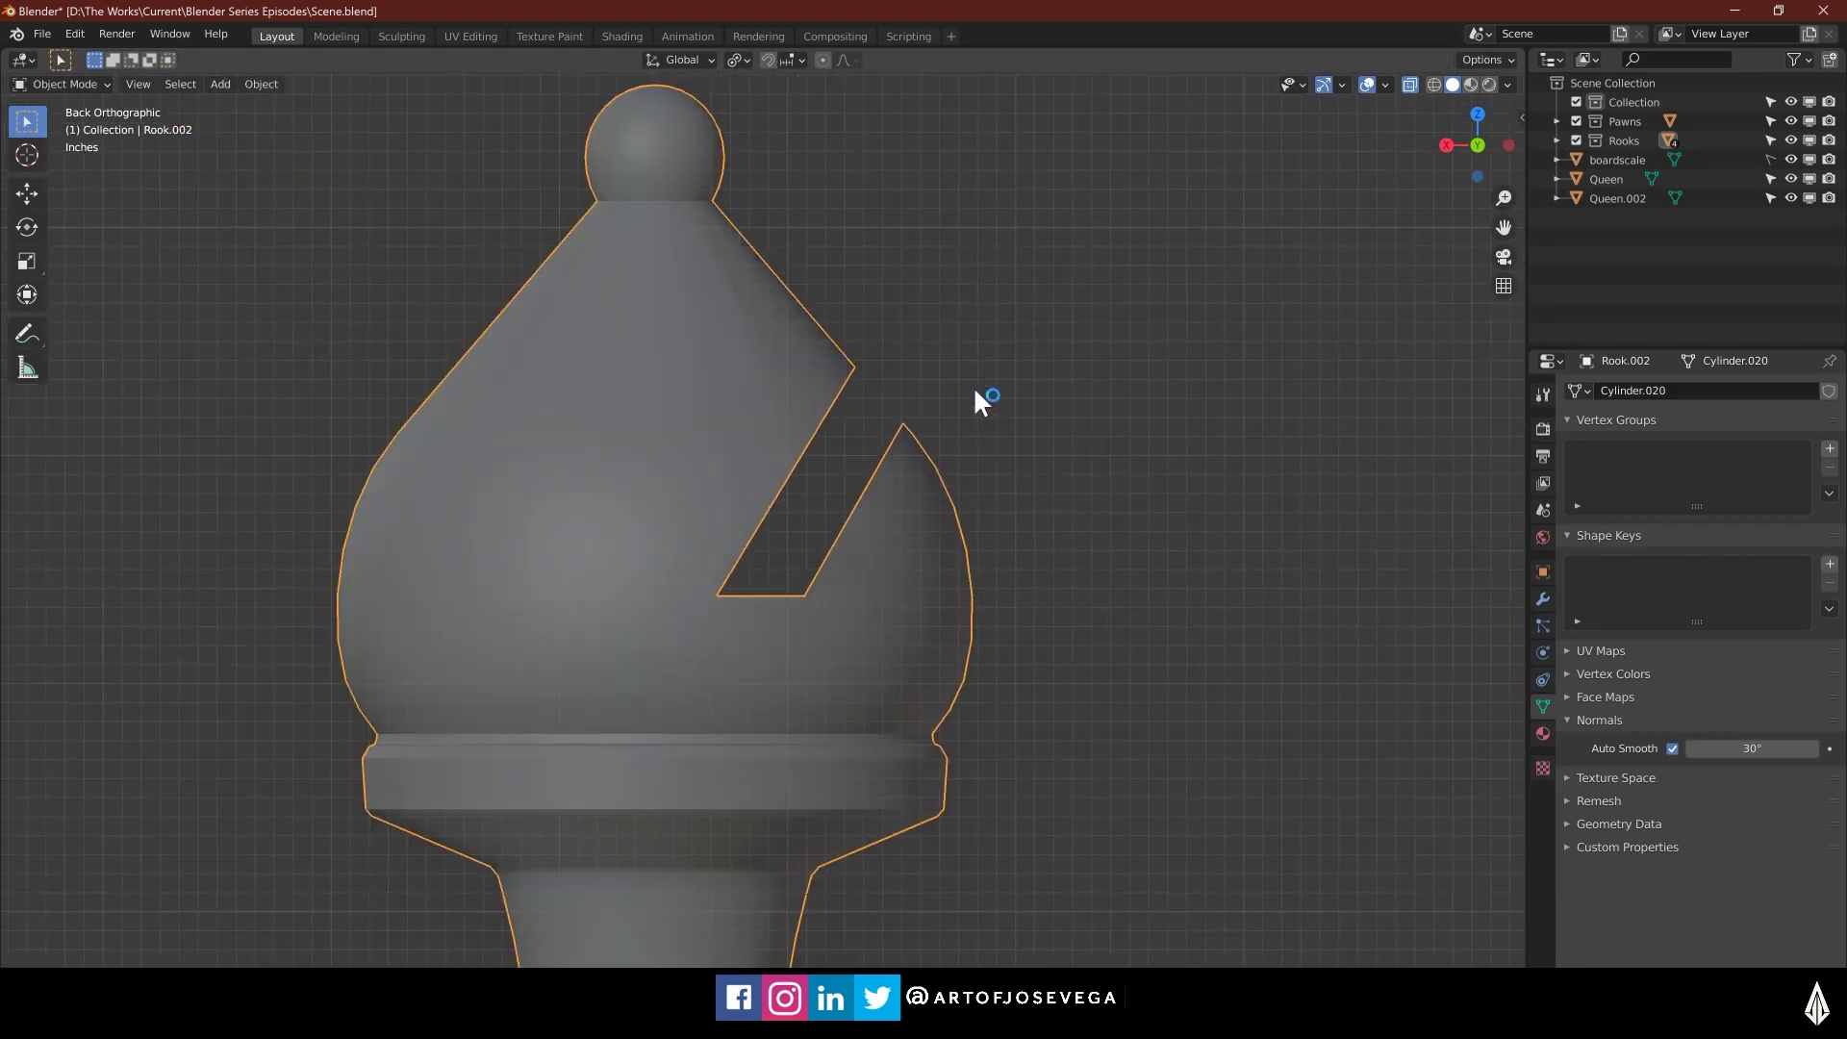
click(1000, 385)
scroll(996, 394, down, 1)
scroll(990, 394, down, 4)
scroll(886, 443, up, 6)
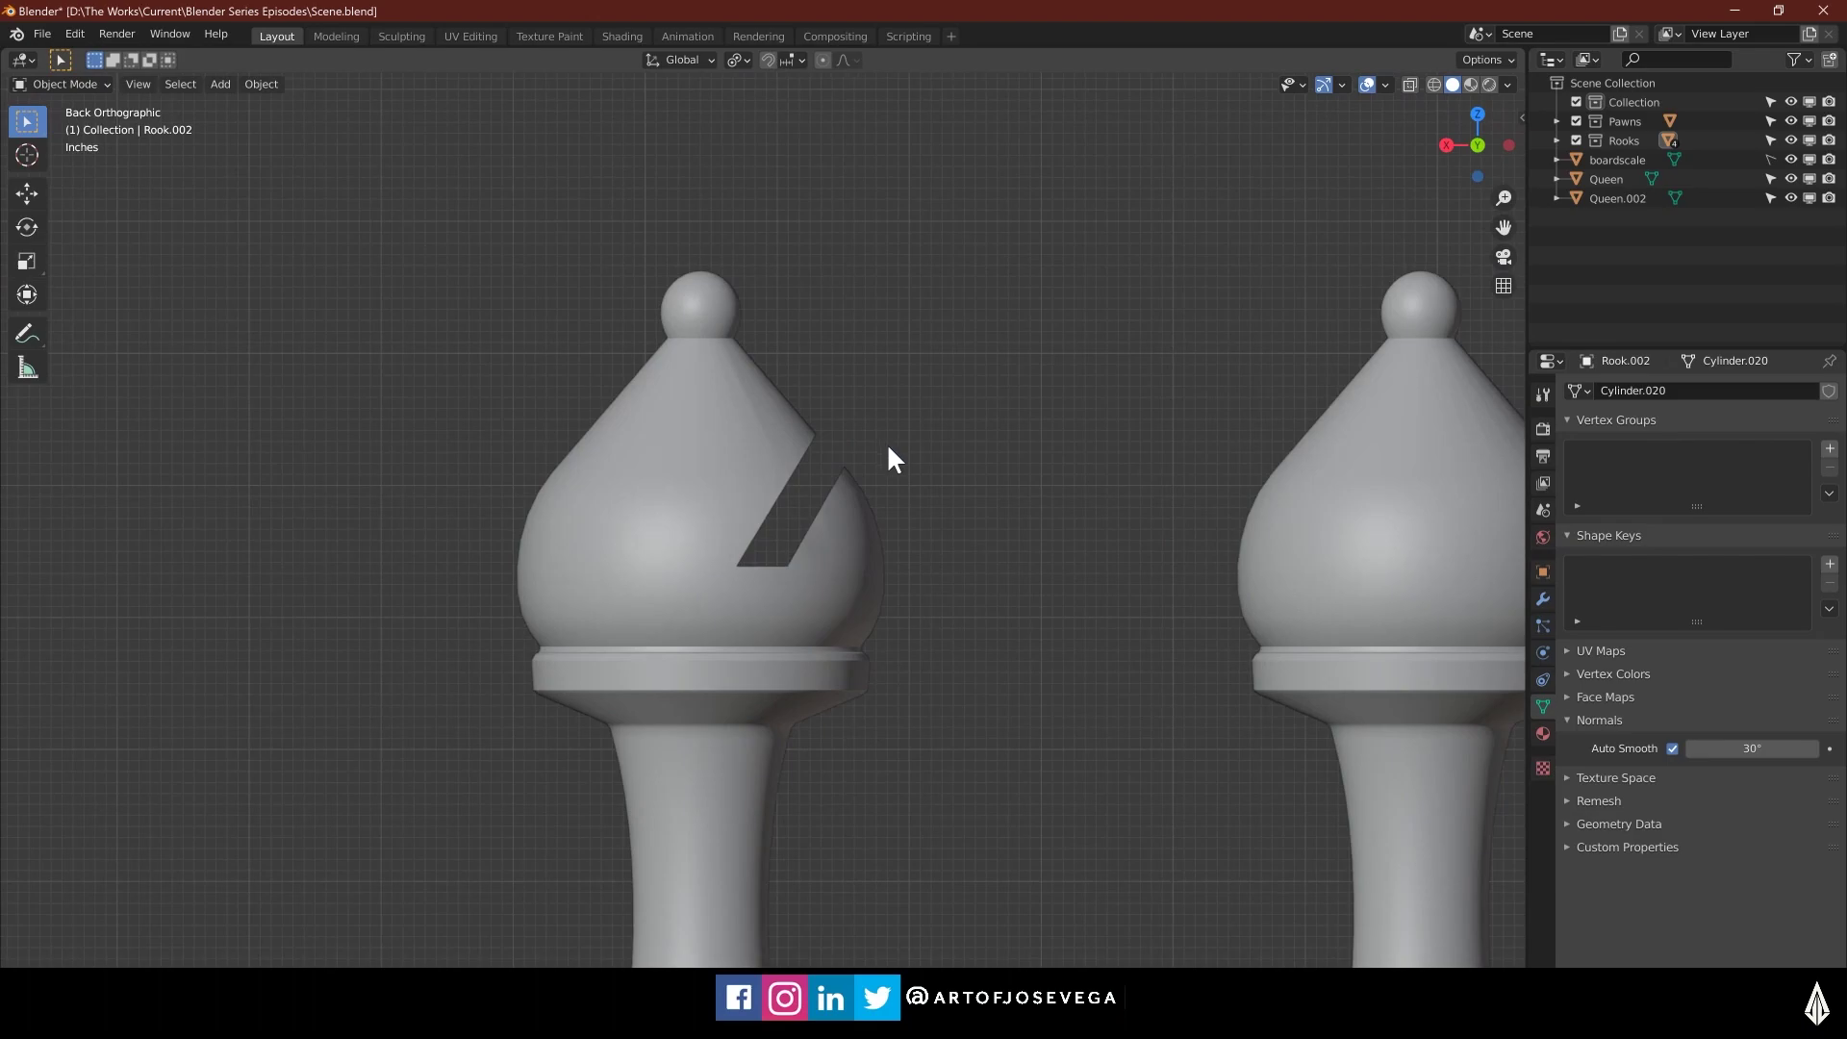
middle_drag(886, 453, 725, 400)
scroll(742, 400, up, 5)
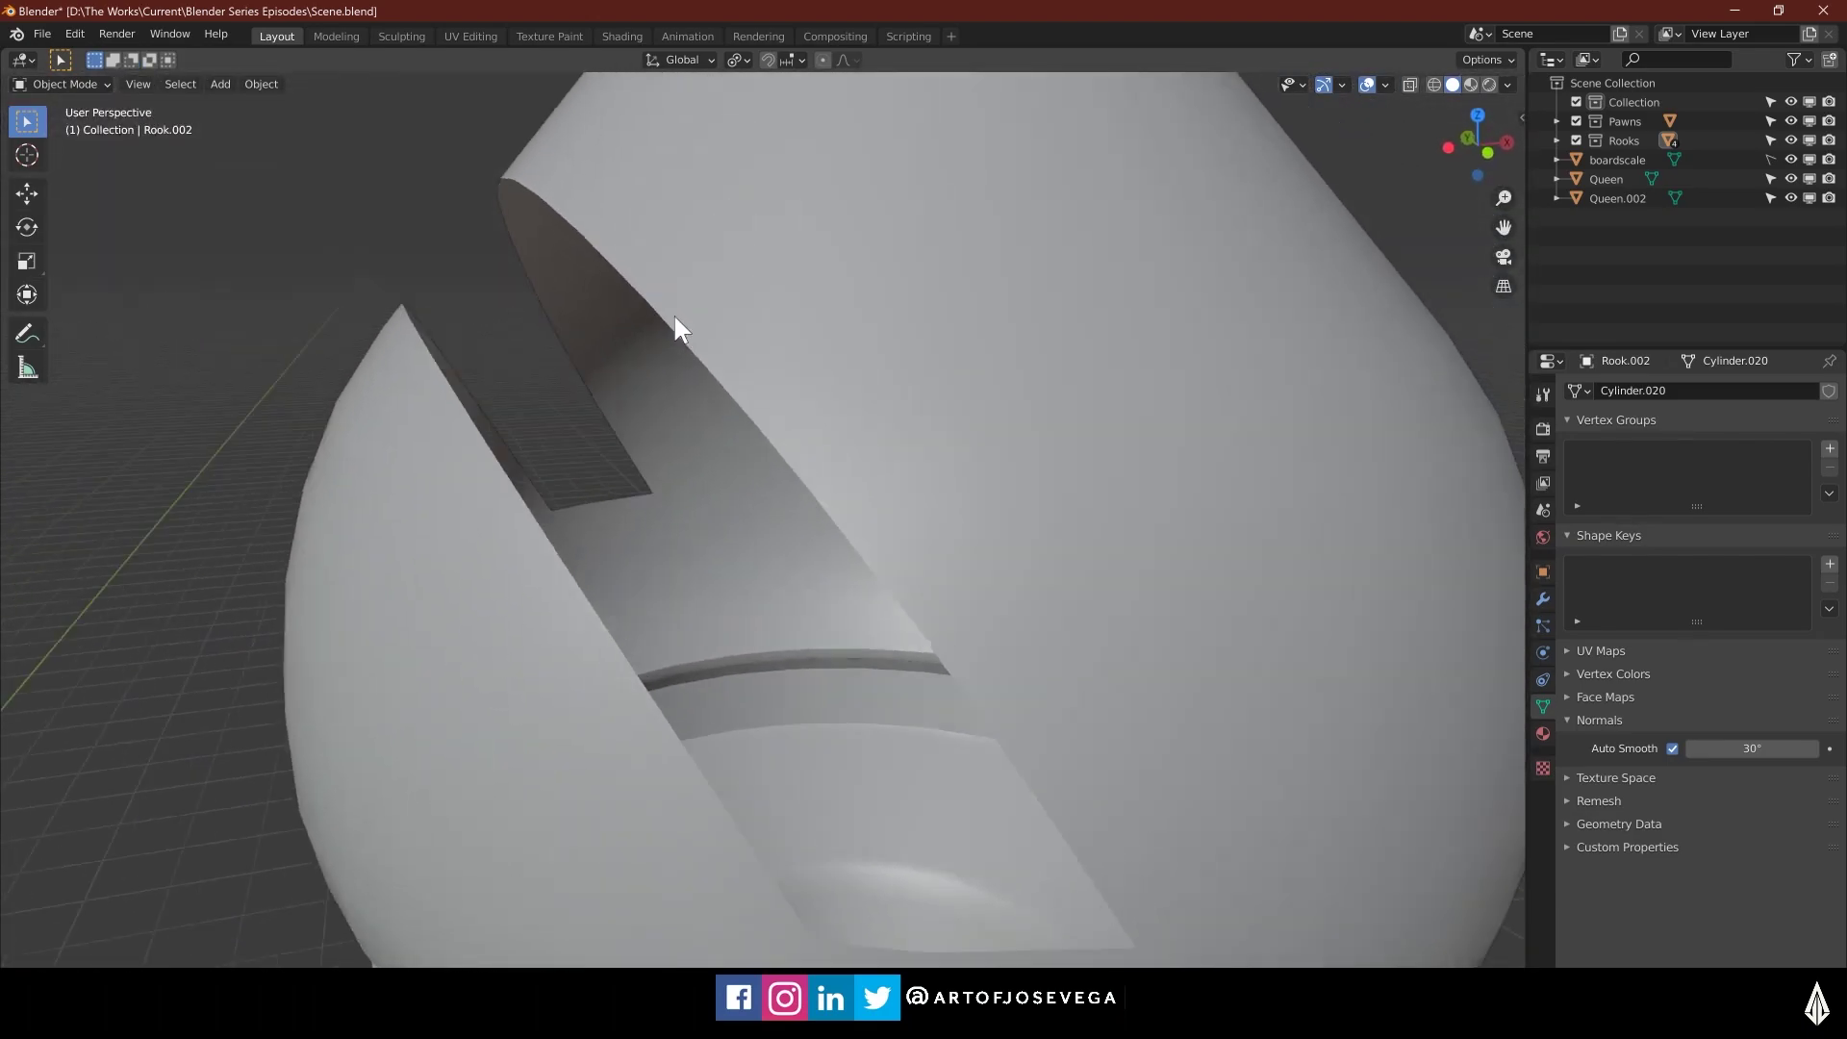
mouse_move(674, 317)
middle_down()
mouse_move(651, 301)
mouse_move(689, 330)
middle_up()
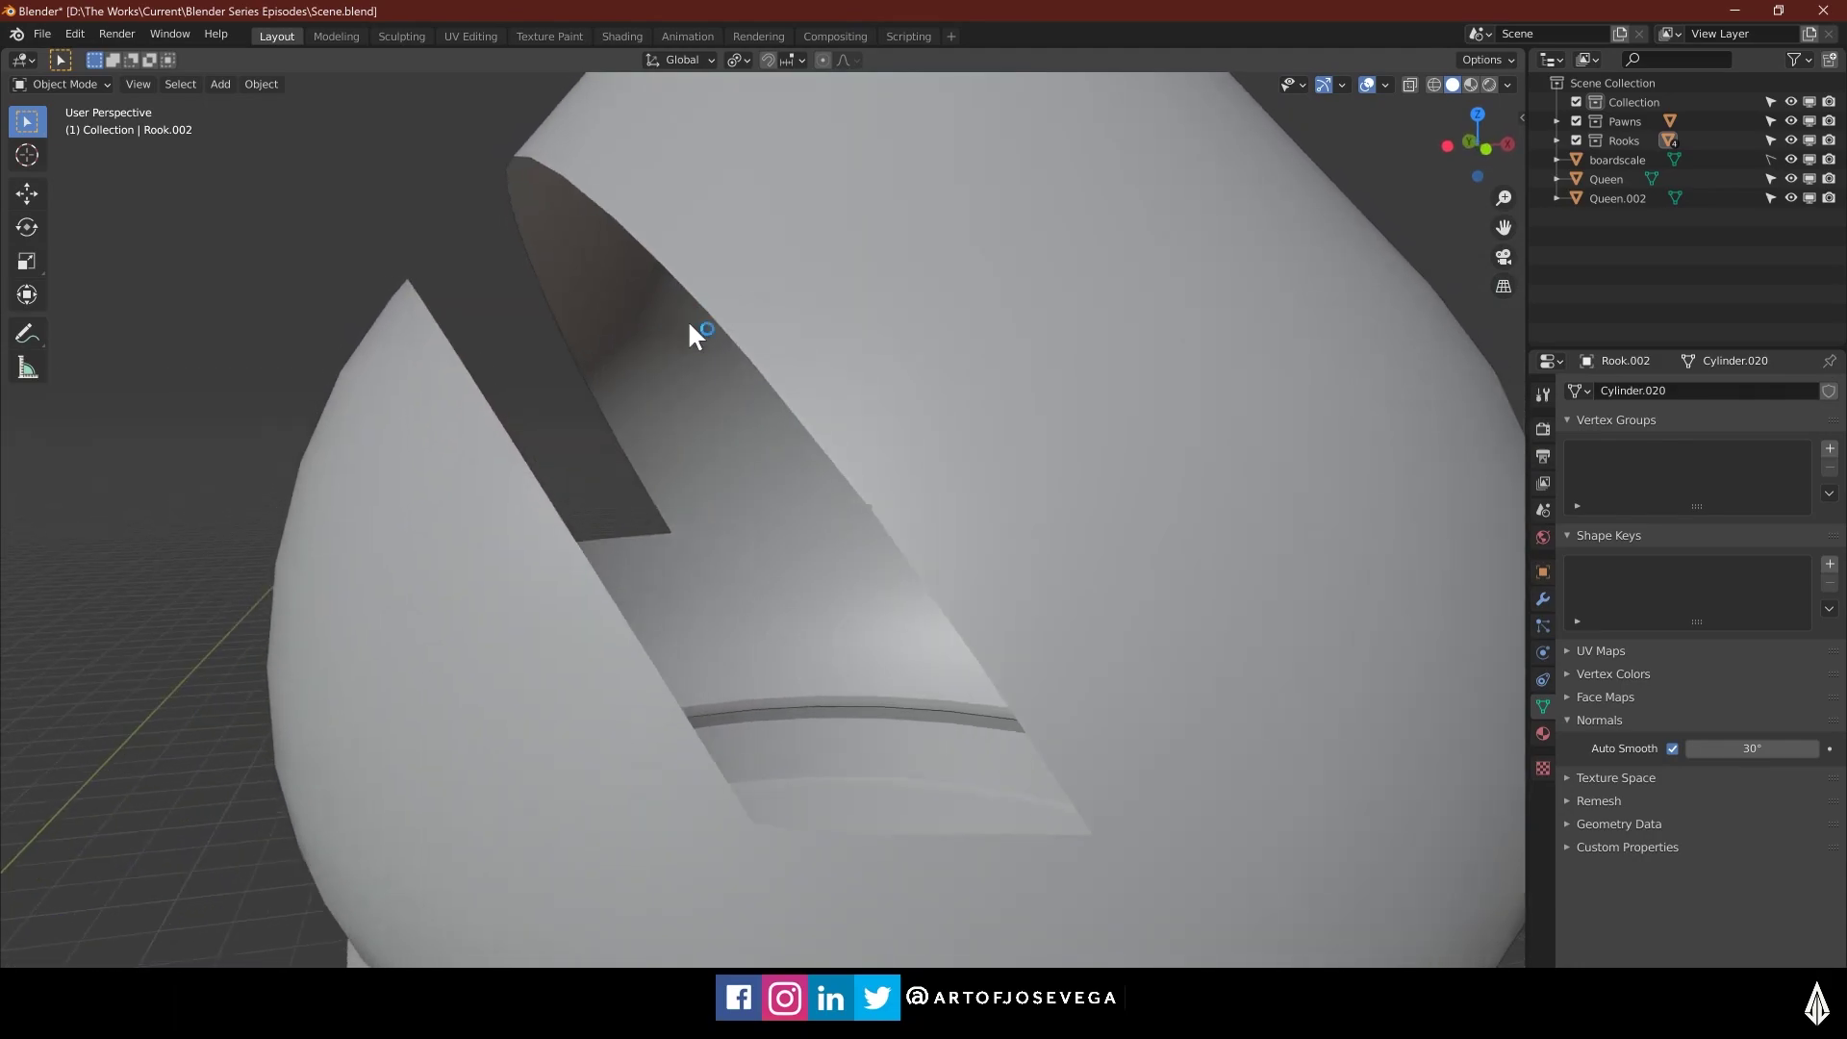
scroll(731, 346, up, 4)
middle_drag(895, 348, 776, 408)
click(775, 408)
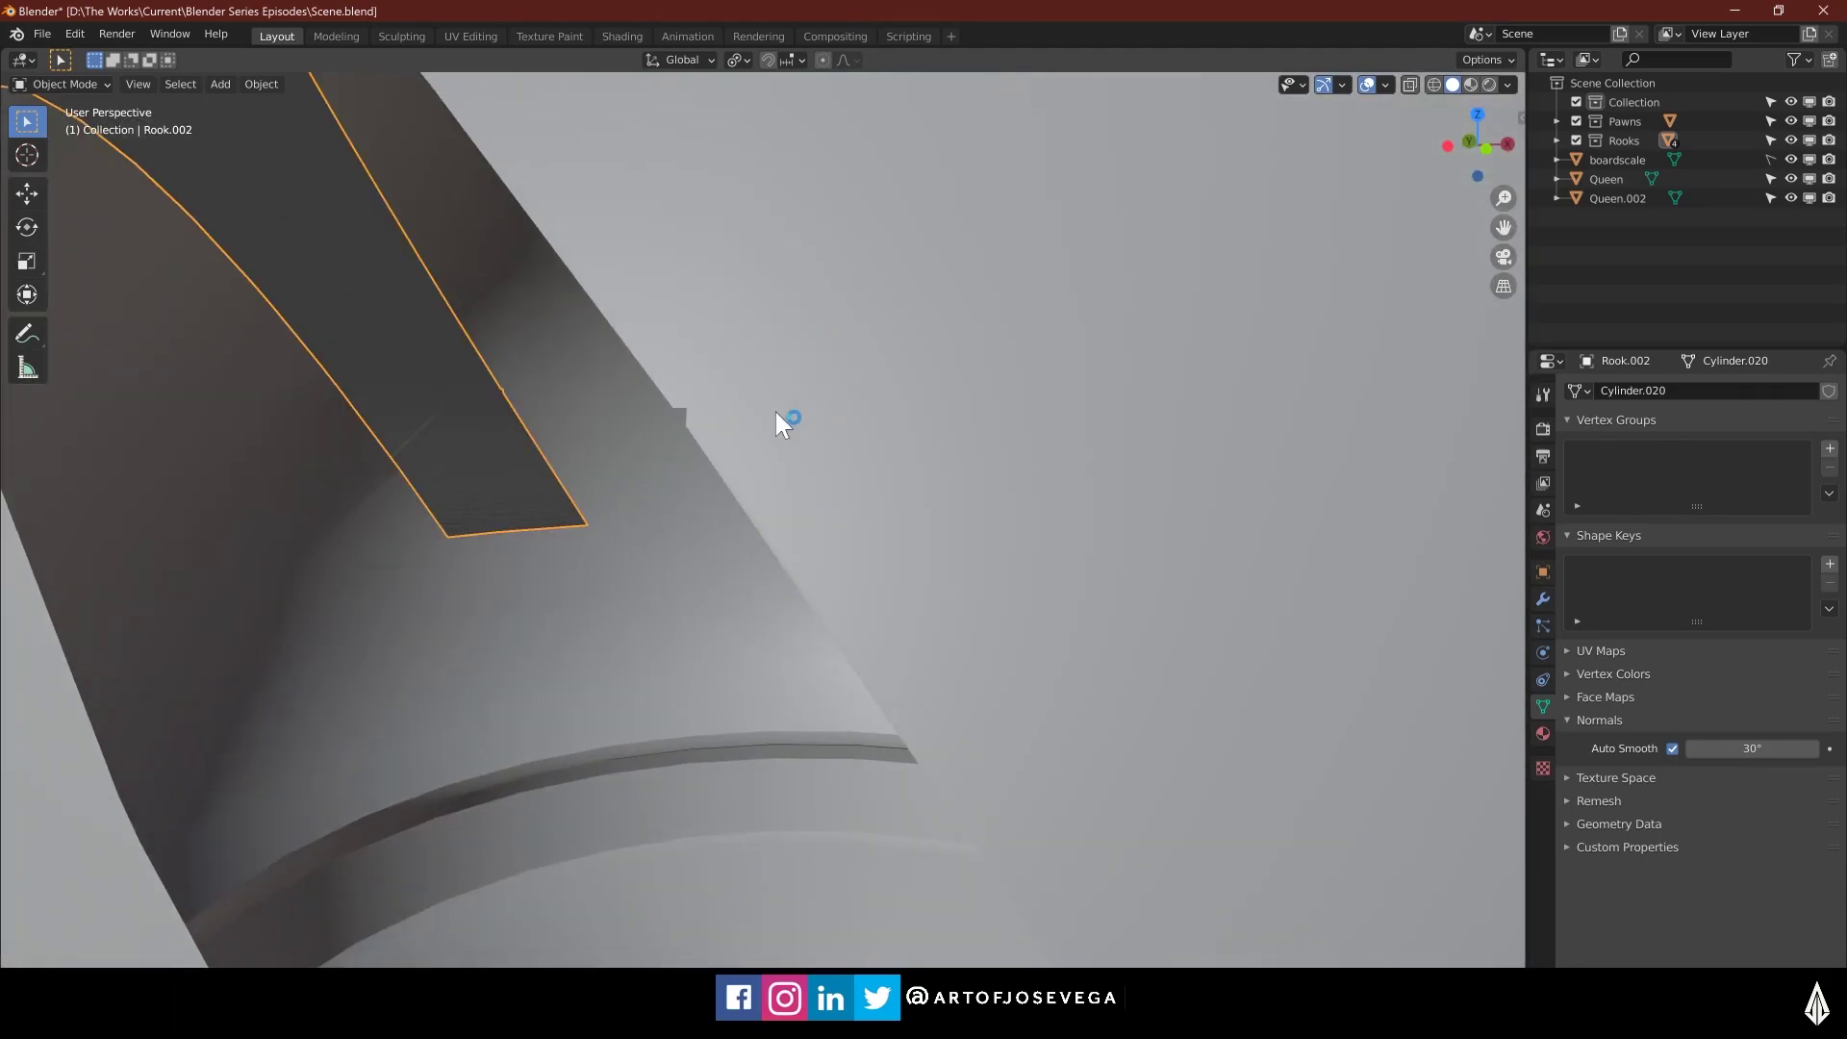
key(Tab)
Delete the far-wall faces of the slot so it passes right through the head
scroll(775, 411, up, 3)
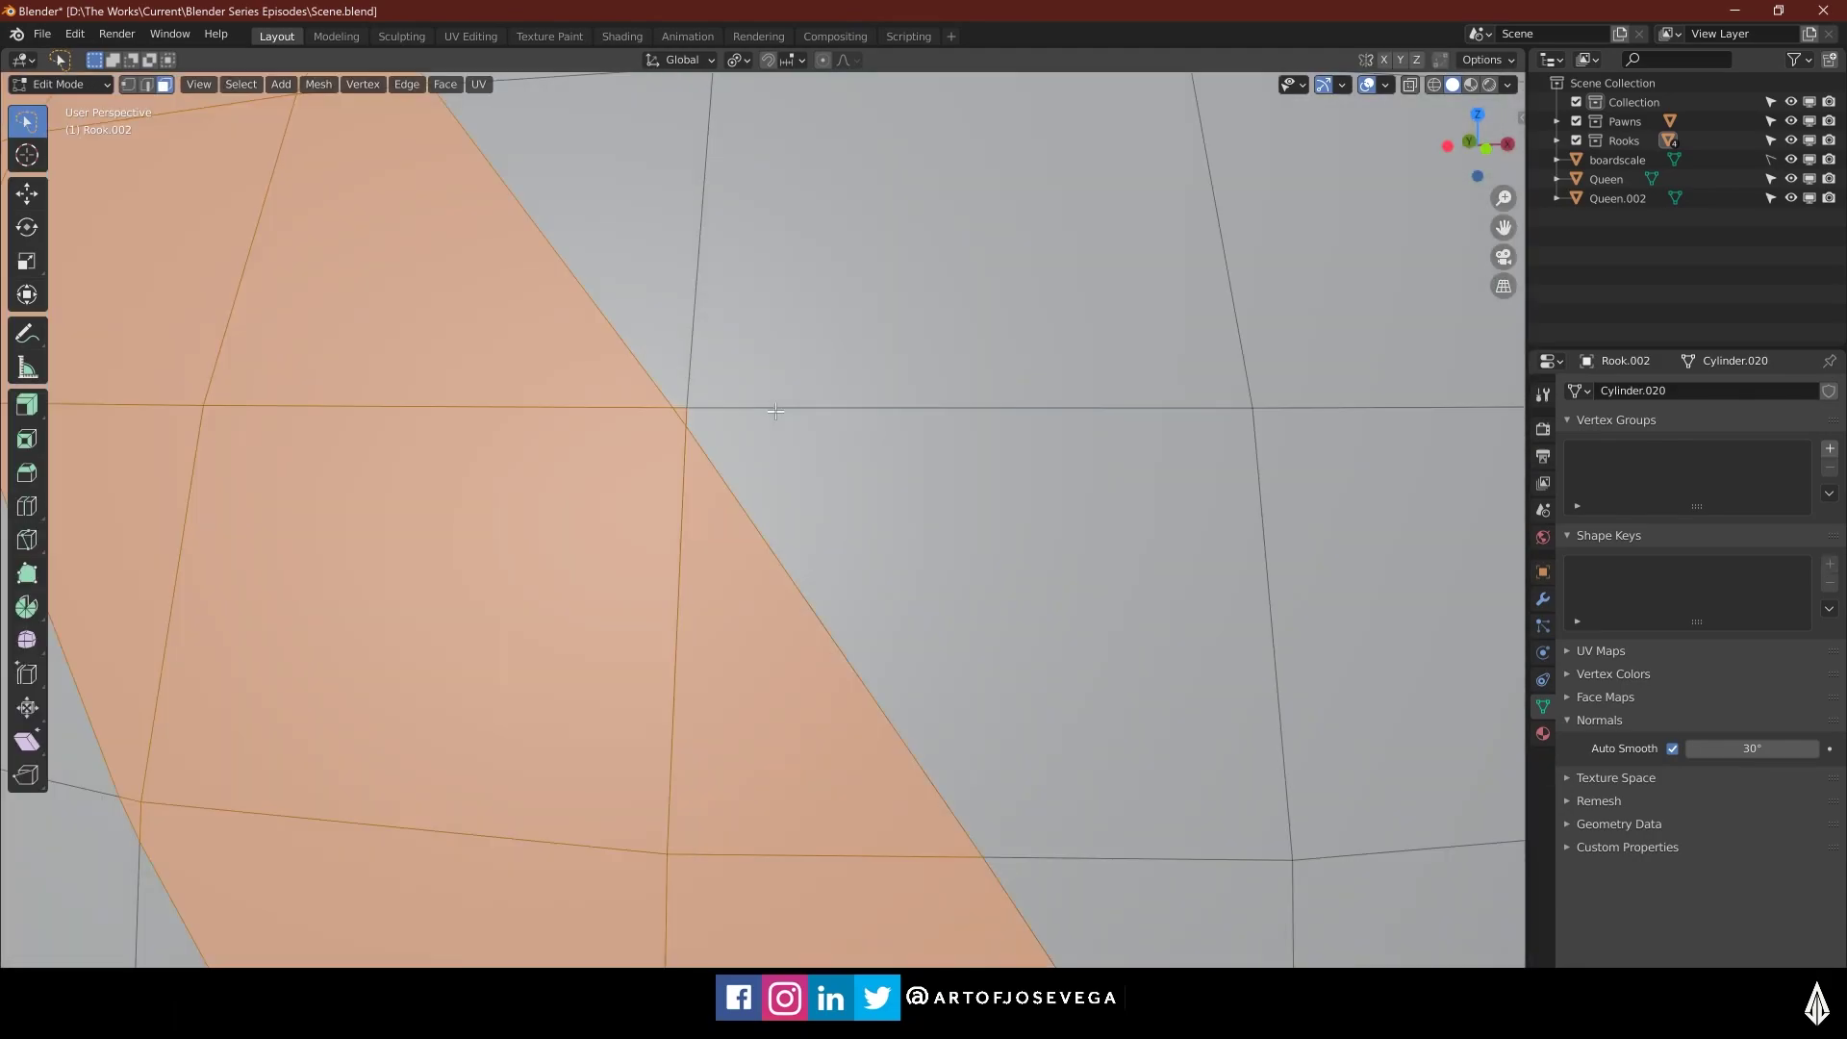
shift+click(670, 410)
key(ctrl+z)
scroll(588, 712, down, 5)
middle_drag(589, 712, 923, 505)
scroll(606, 462, up, 5)
key(x)
click(920, 500)
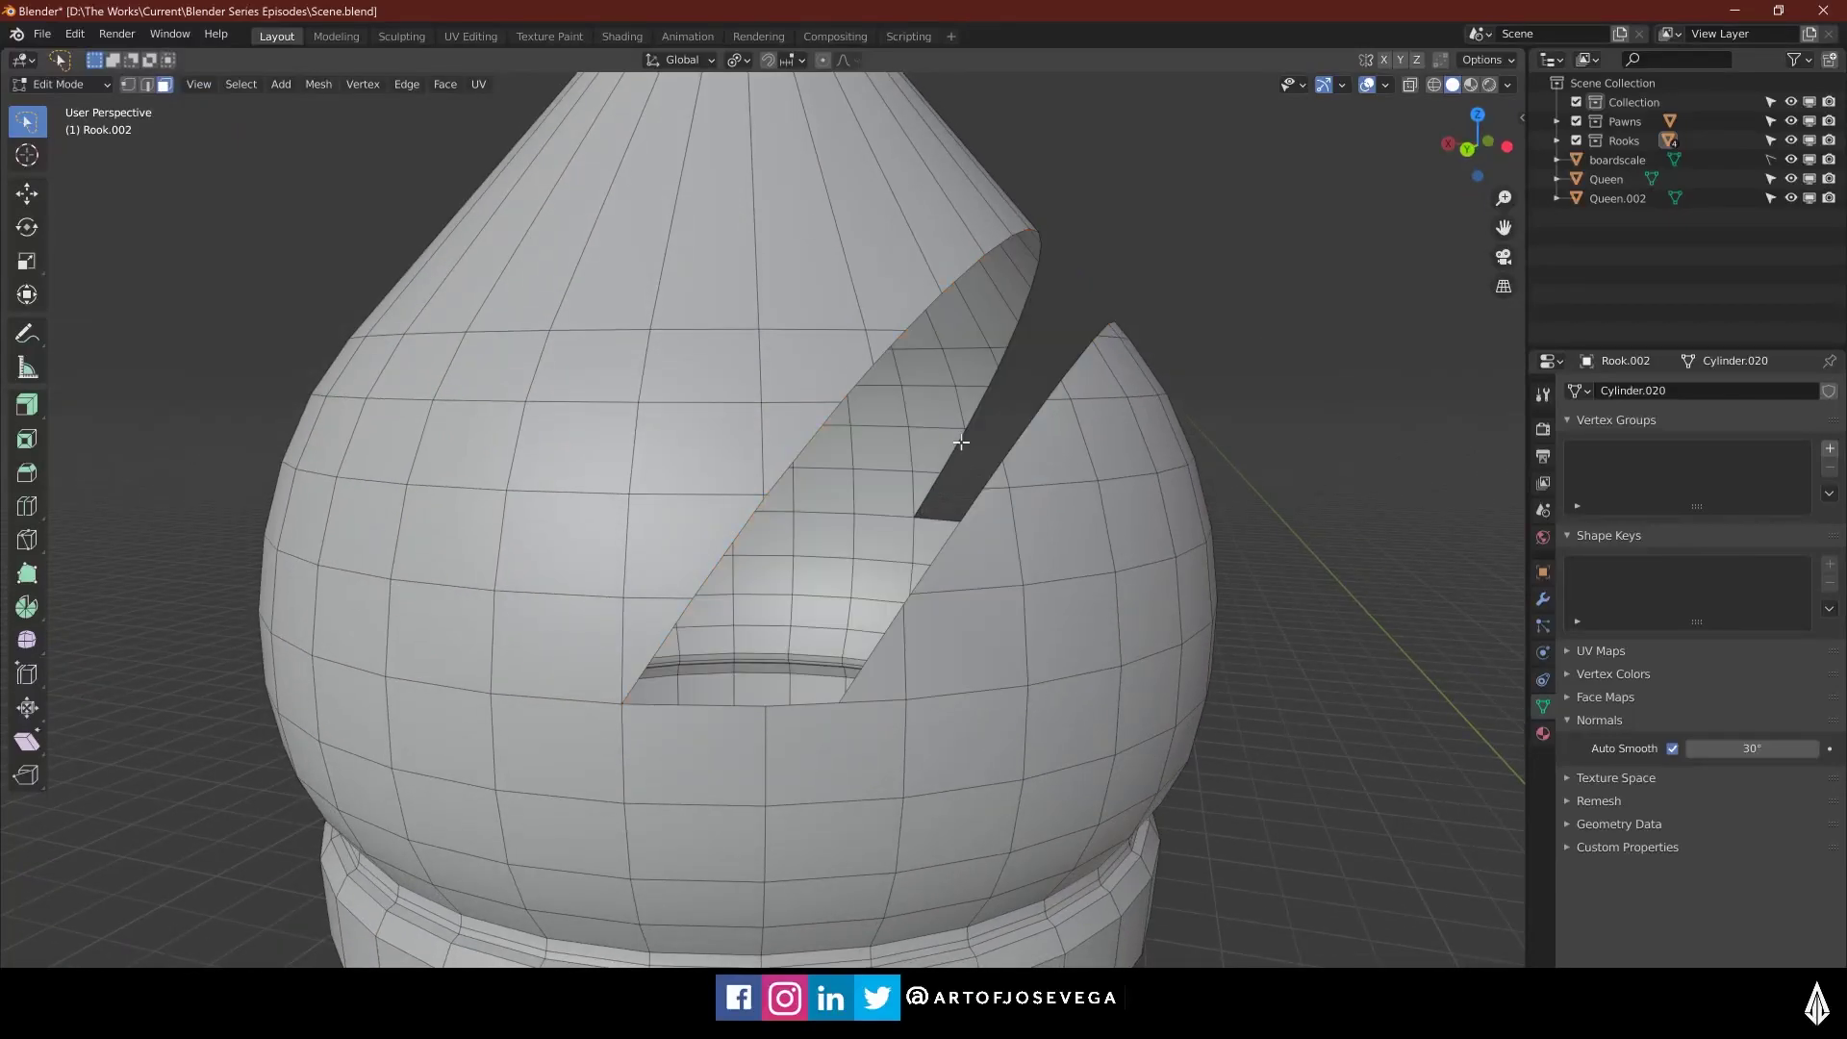
middle_drag(961, 441, 799, 493)
key(2)
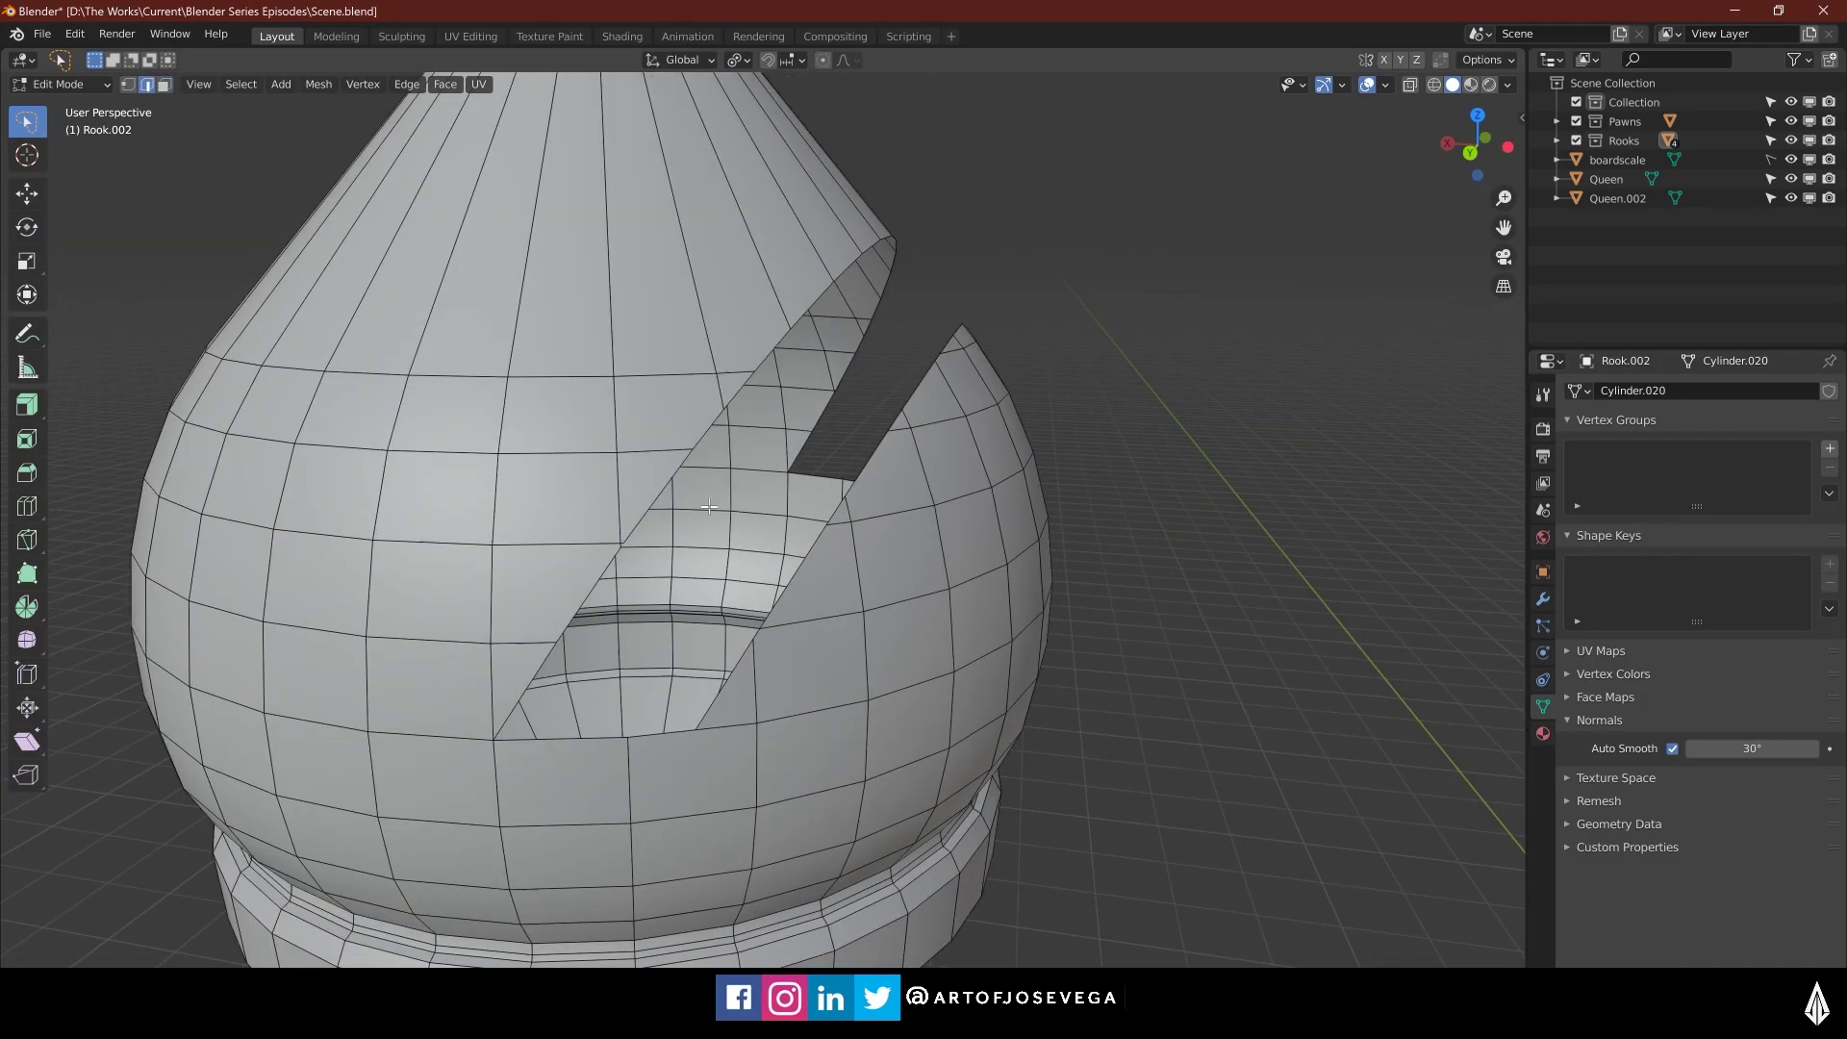
Select the slot's bottom and top edges and fill a new face between them
click(583, 738)
scroll(583, 738, up, 5)
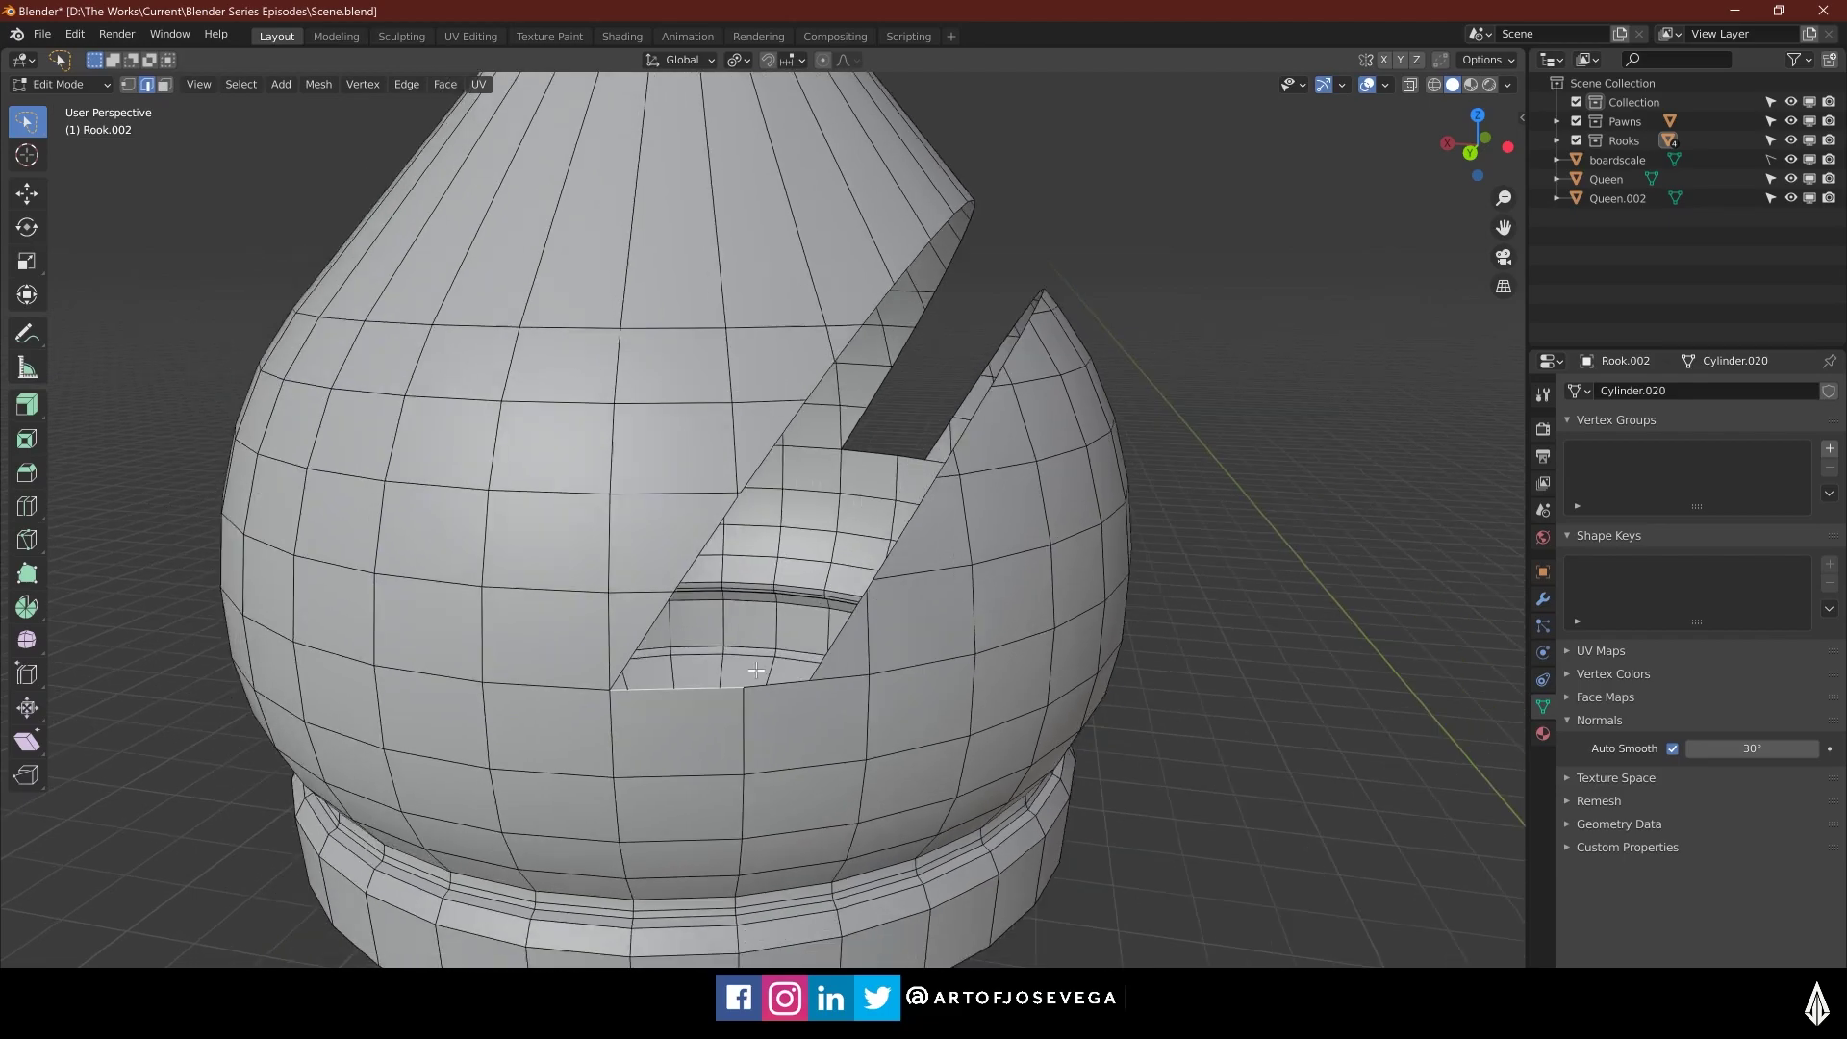
scroll(774, 584, up, 2)
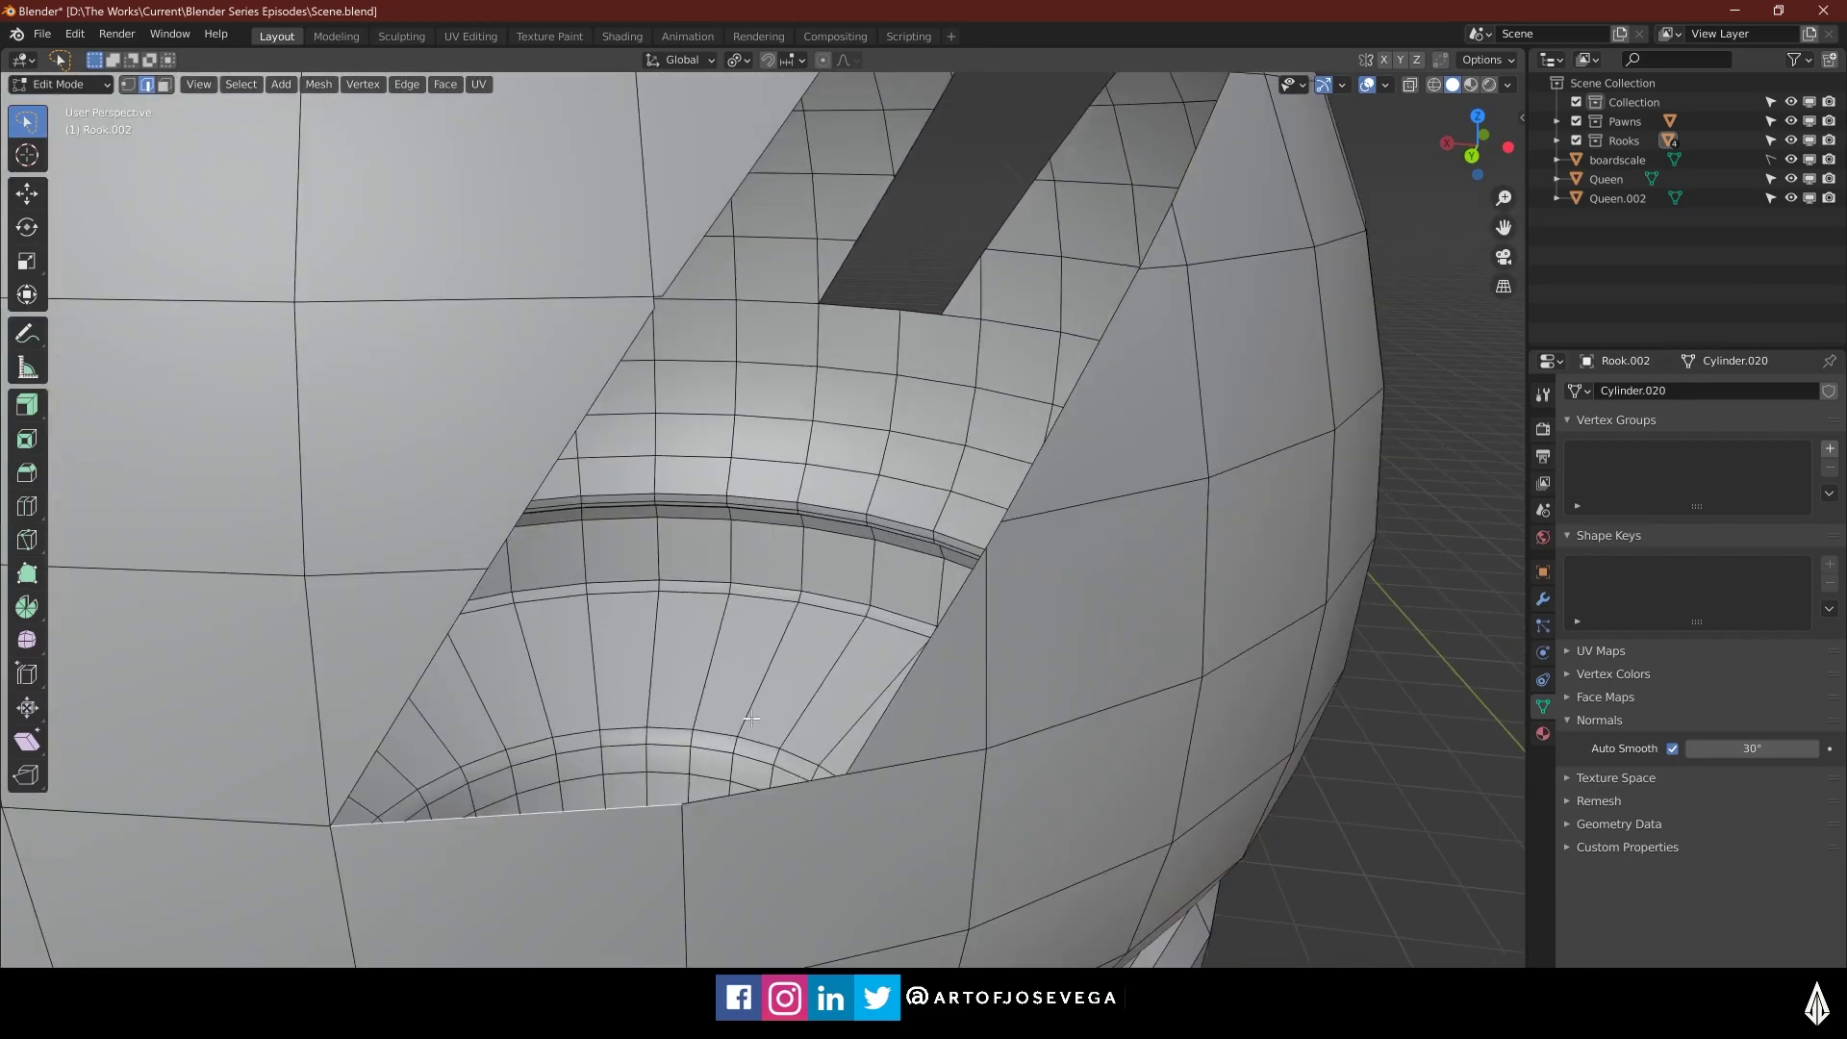
shift+click(852, 306)
key(f)
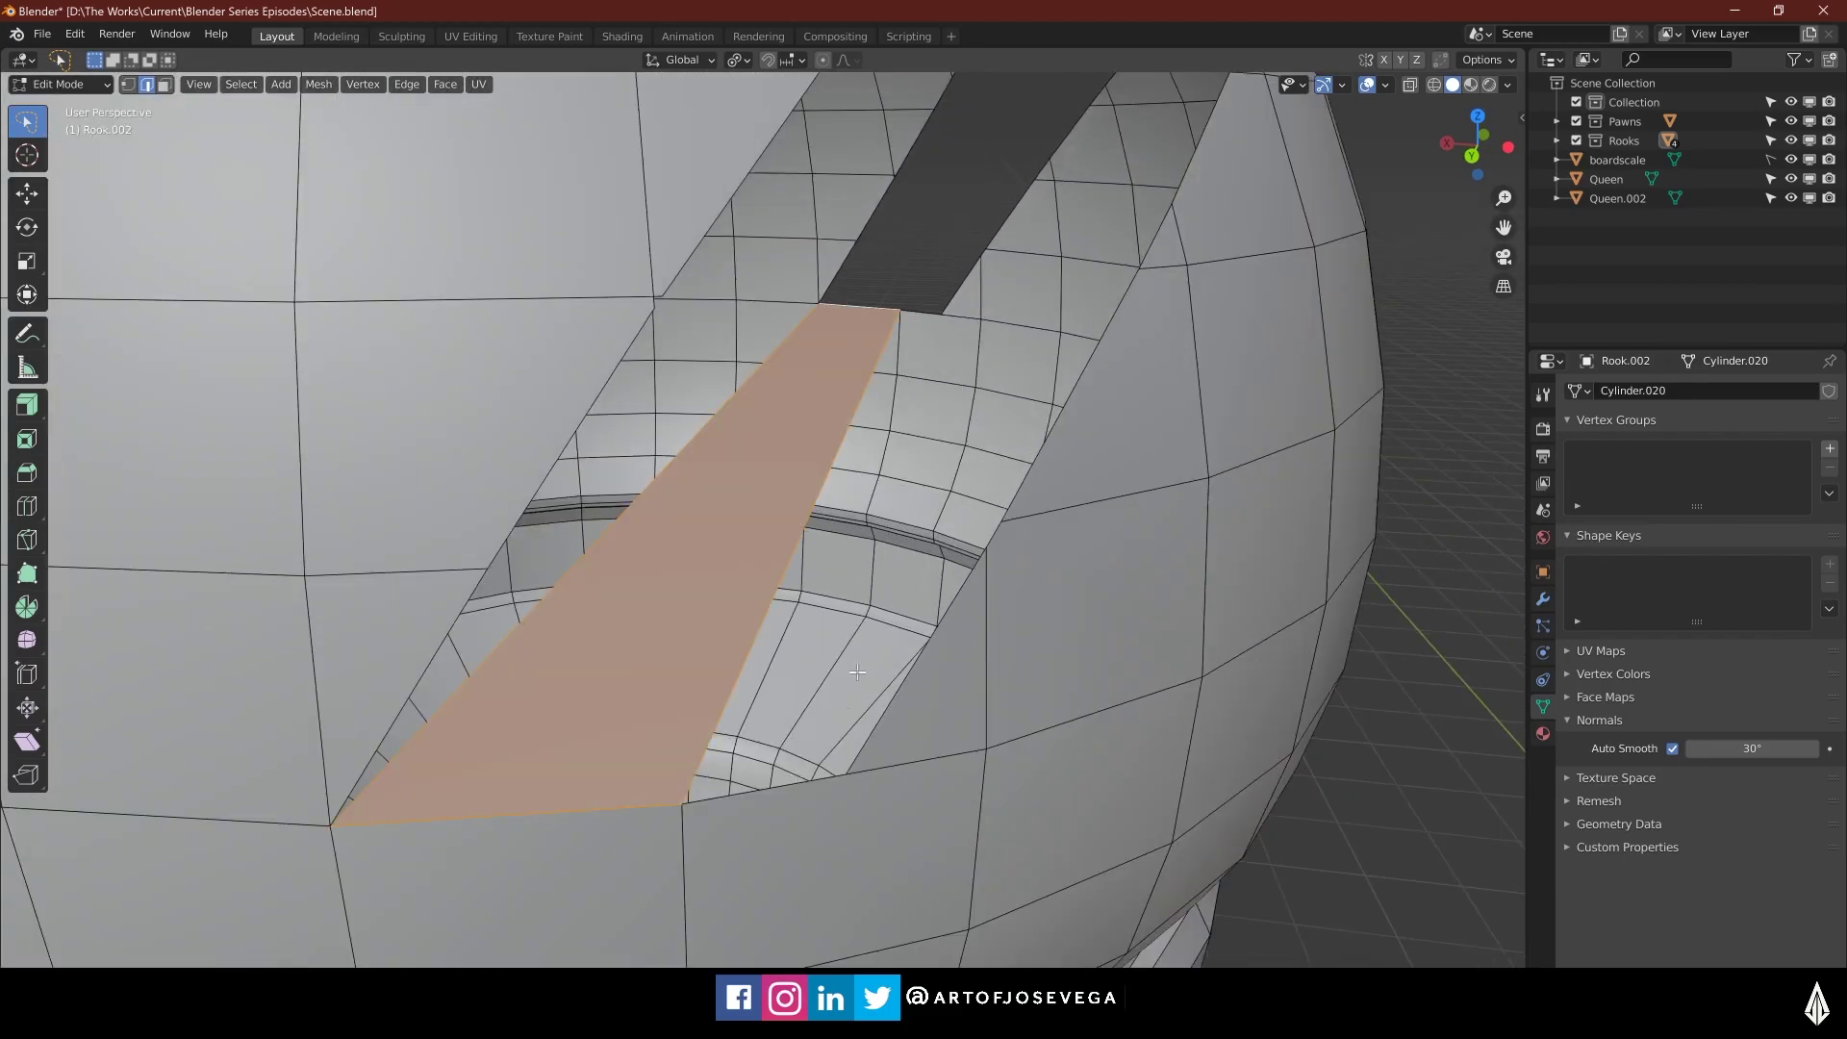
key(alt+a)
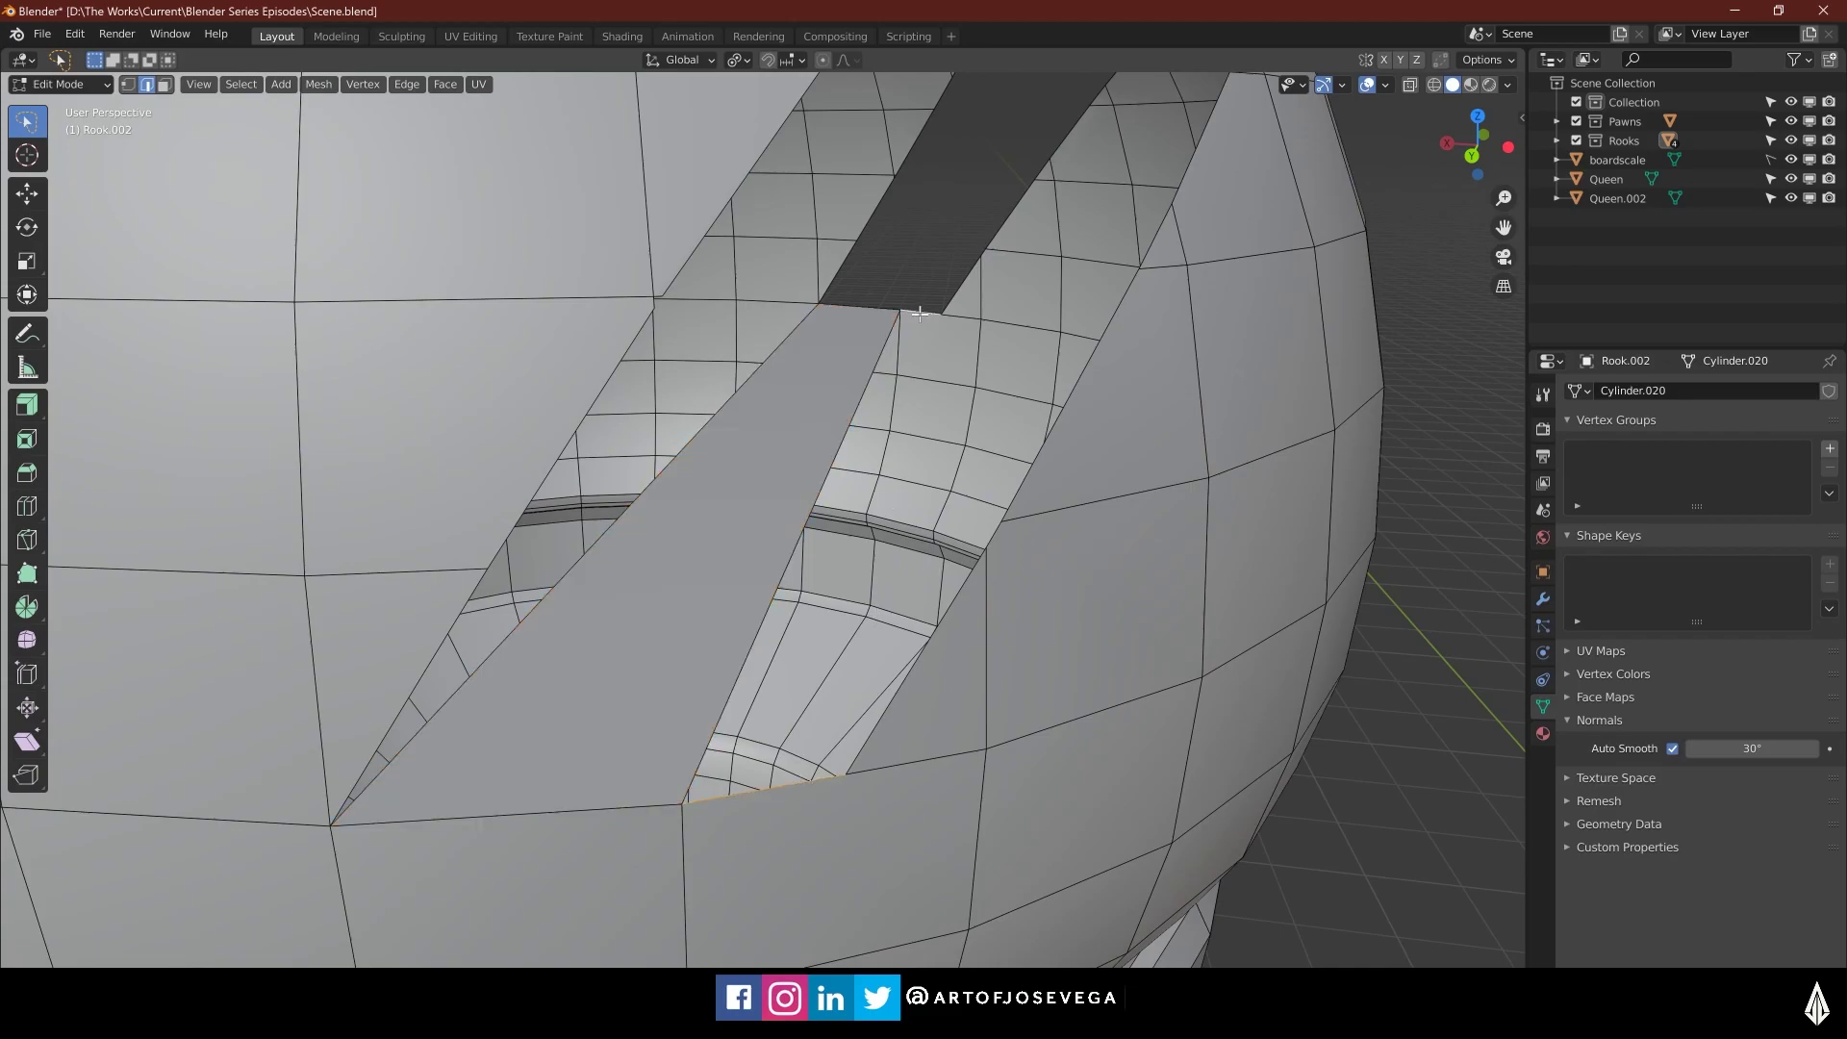
key(ctrl+z)
middle_drag(919, 313, 943, 366)
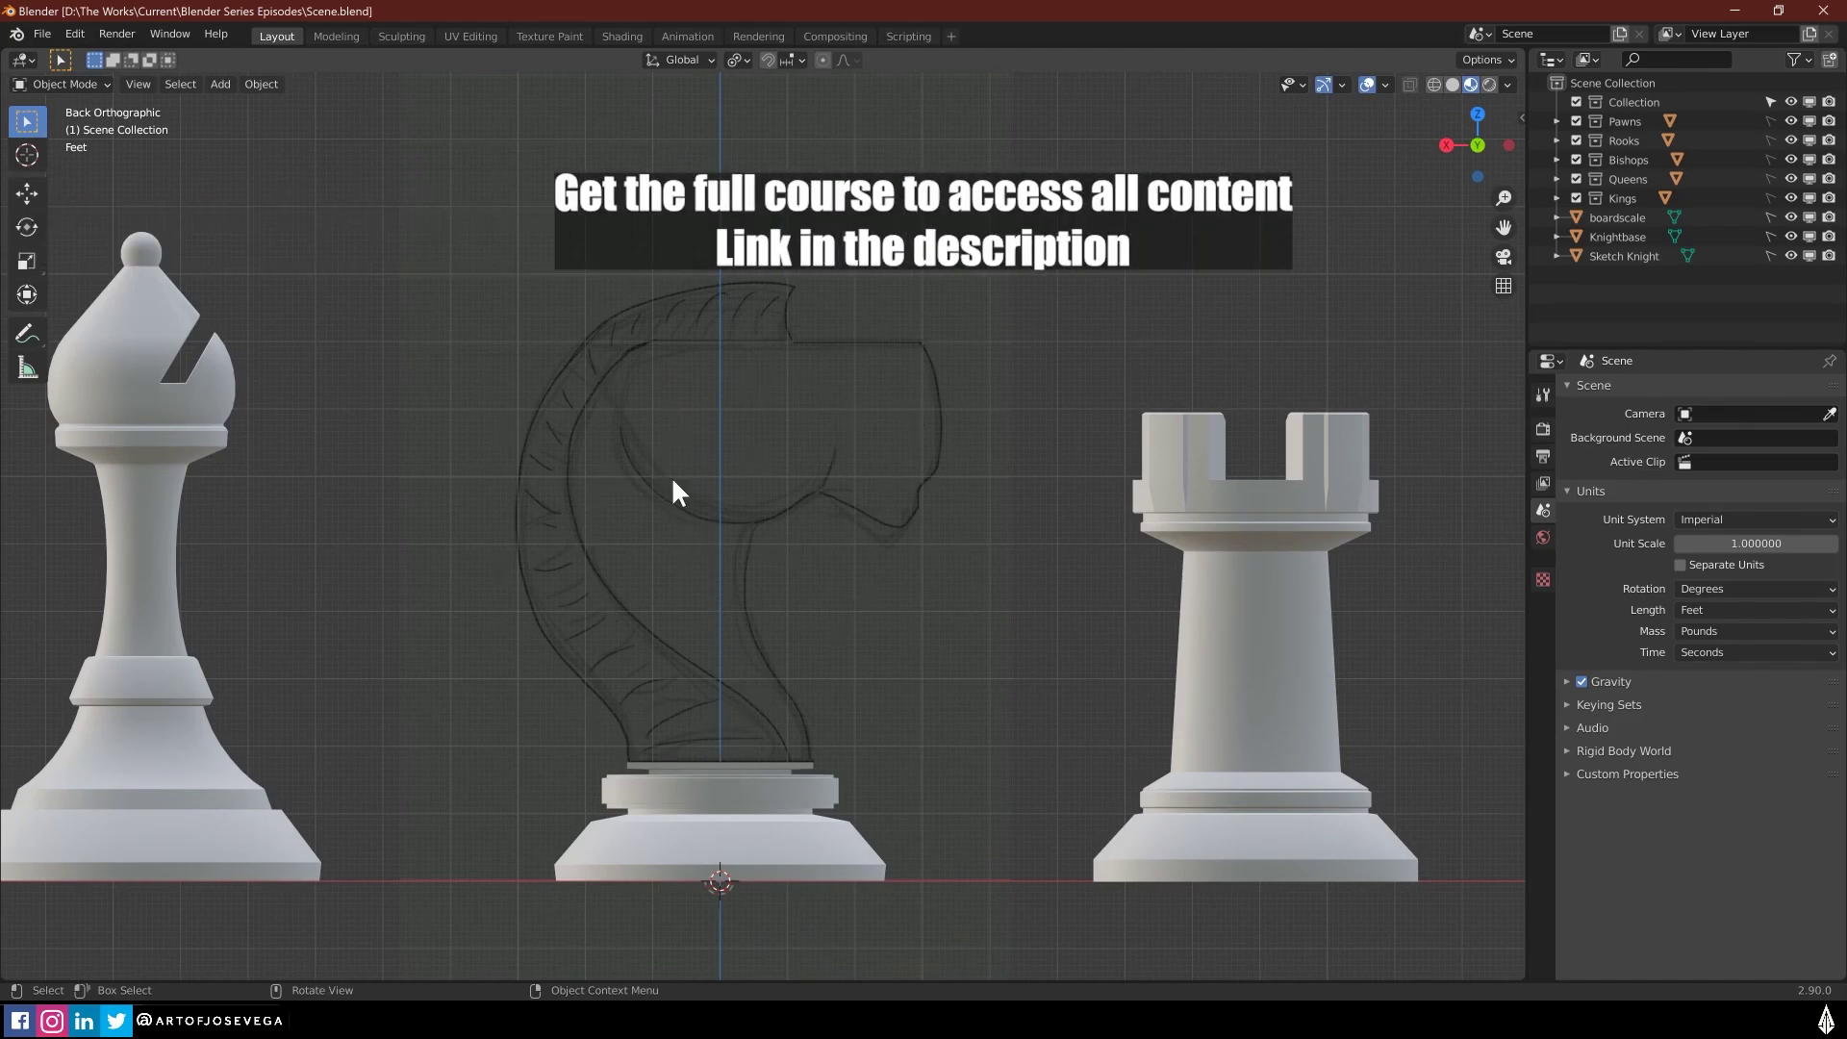
shift+middle_drag(610, 525, 639, 559)
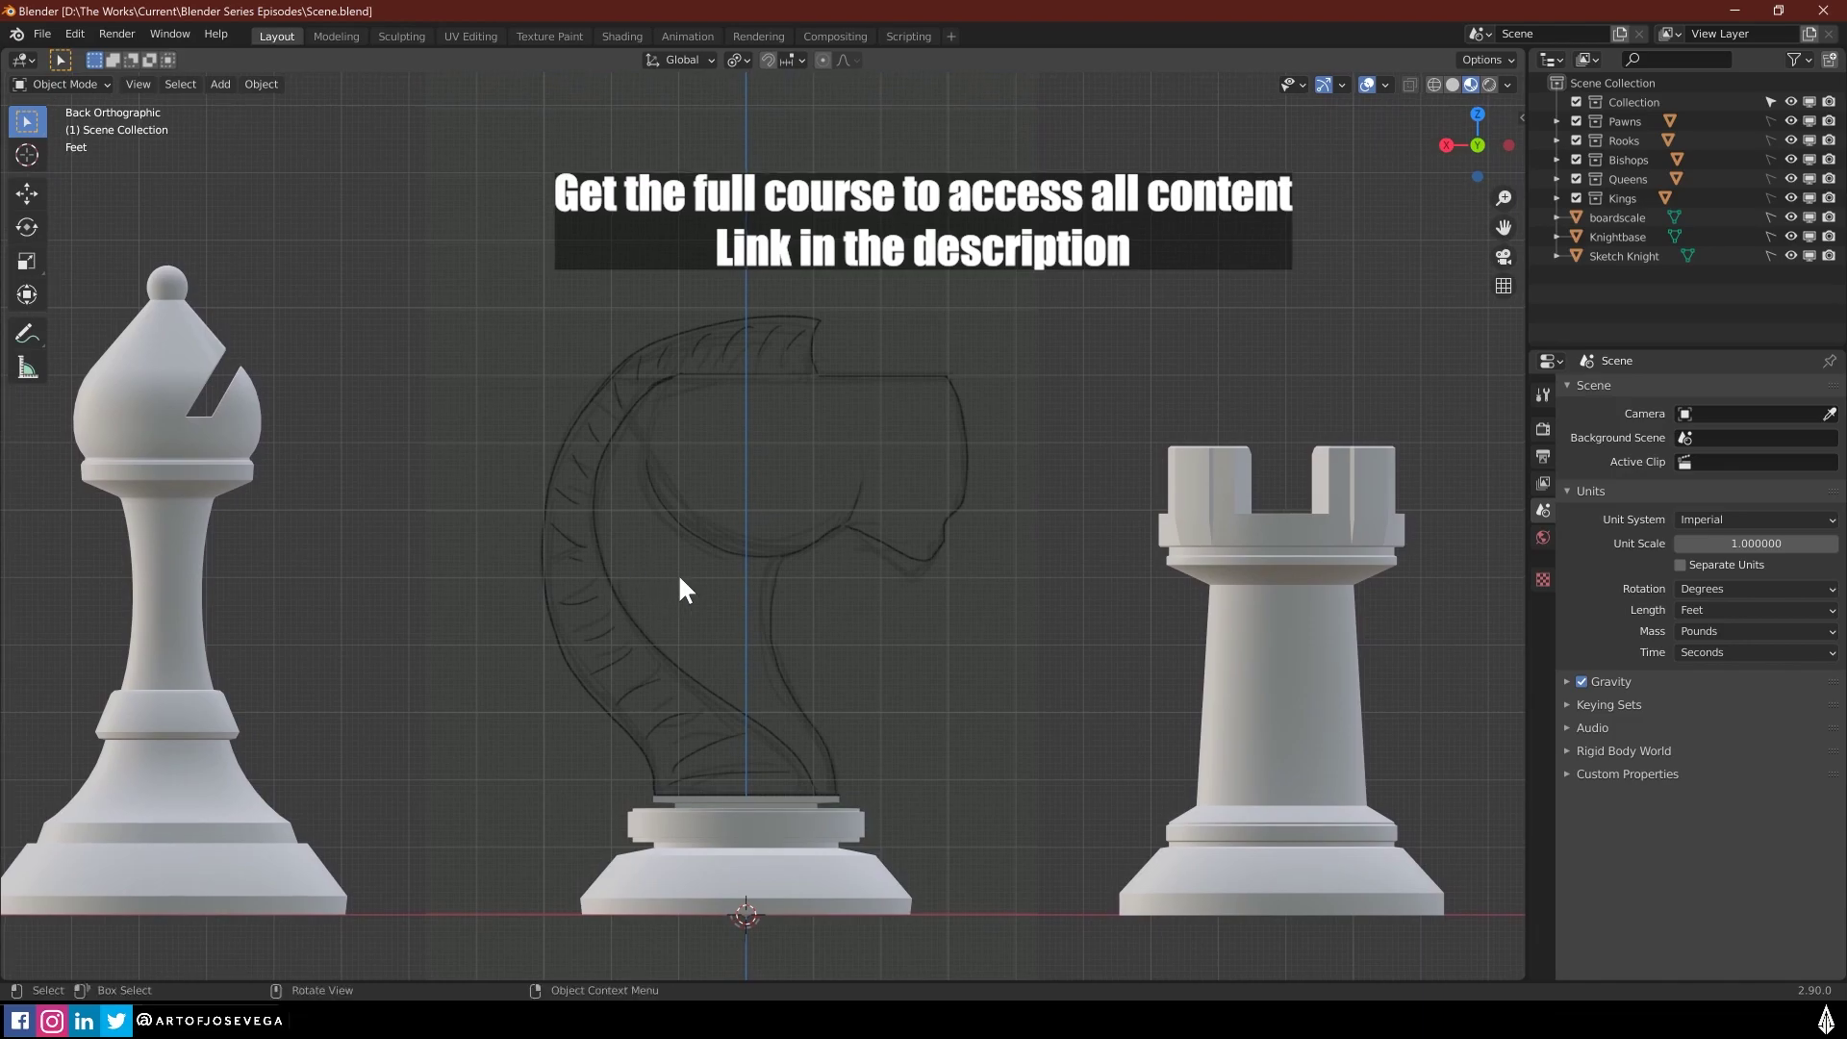
scroll(597, 577, up, 3)
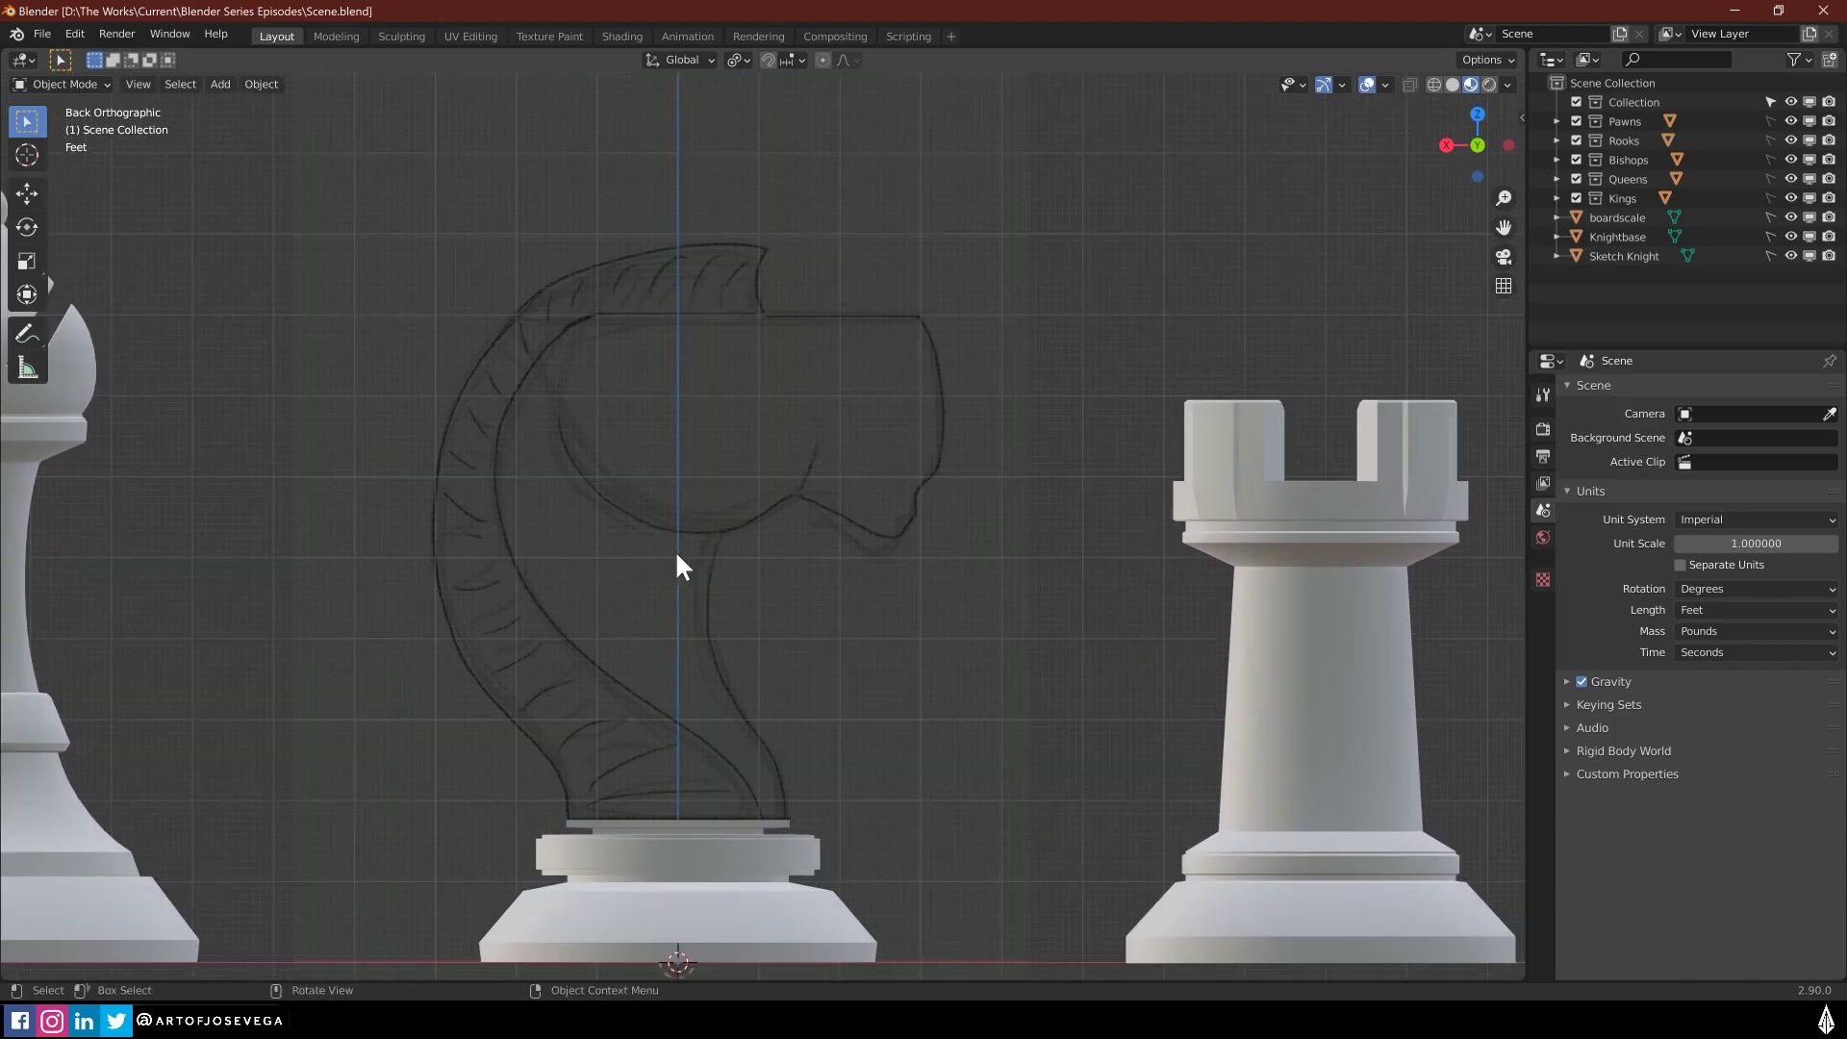
scroll(847, 615, down, 2)
scroll(861, 664, up, 1)
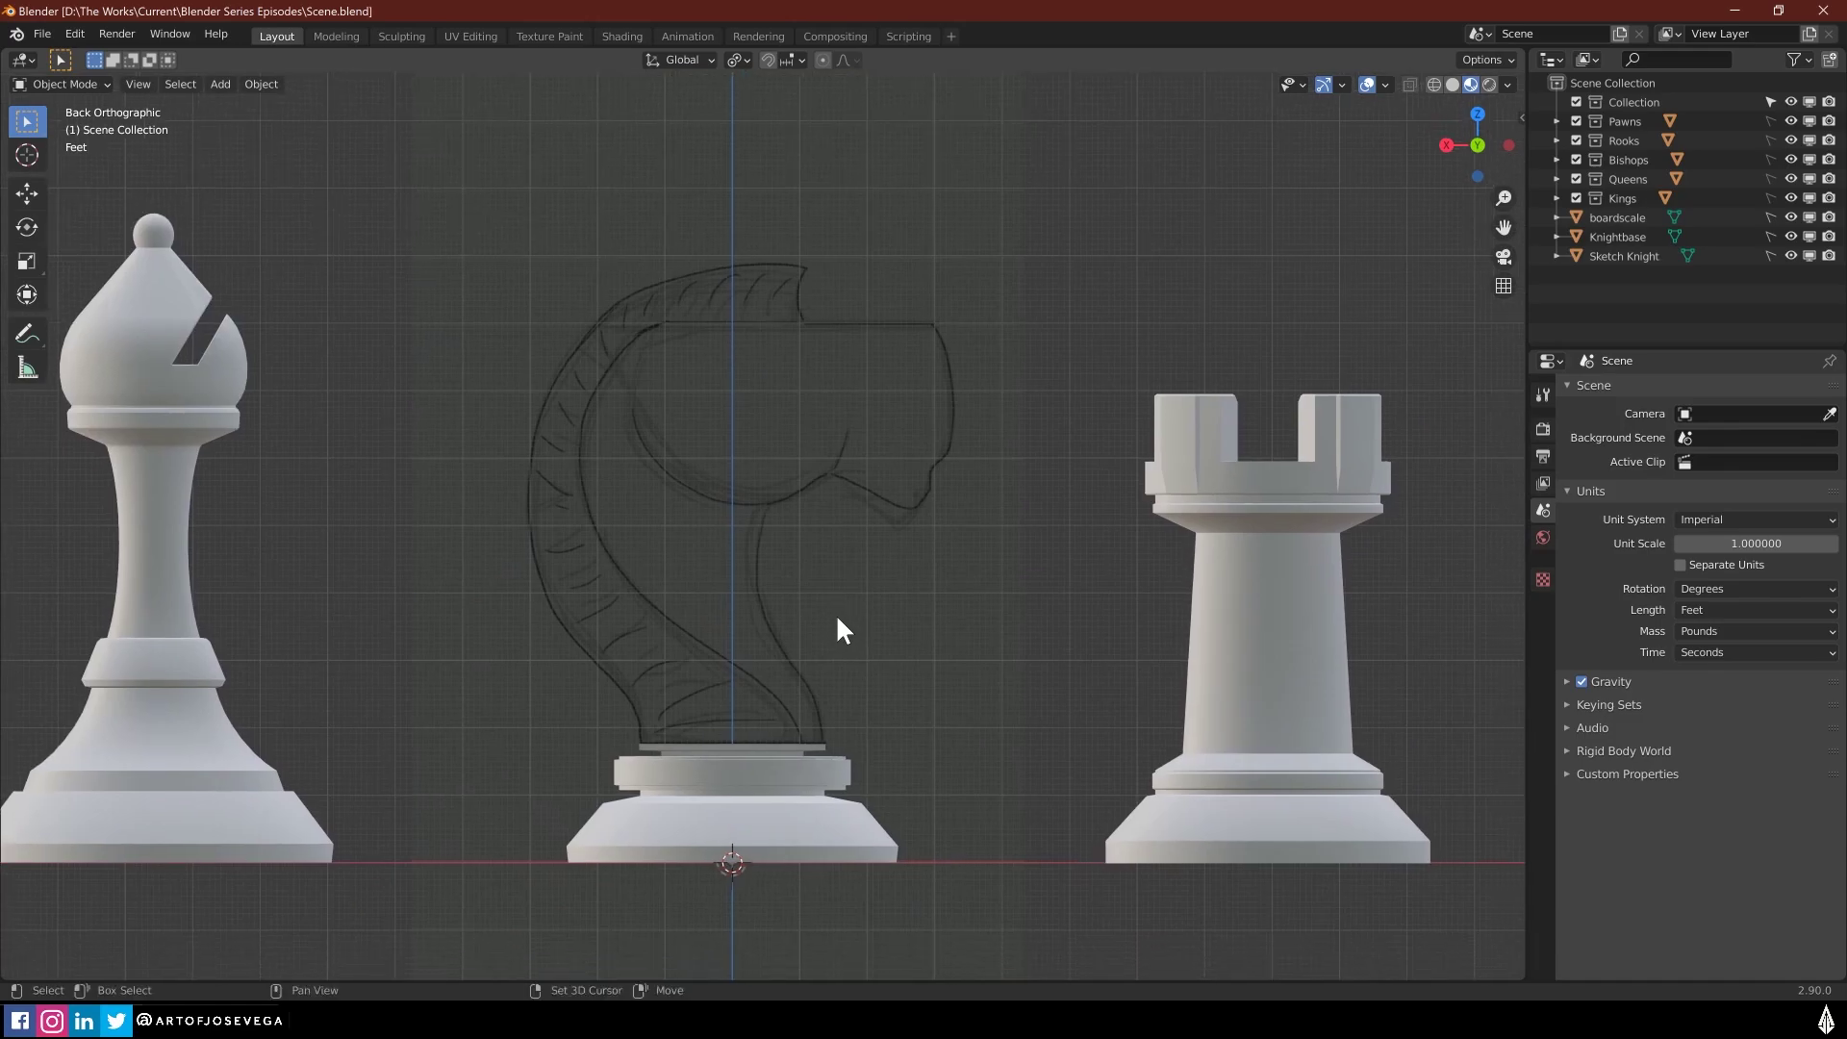
Add a plane mesh and raise it along Z to the middle of the sketch
key(shift+a)
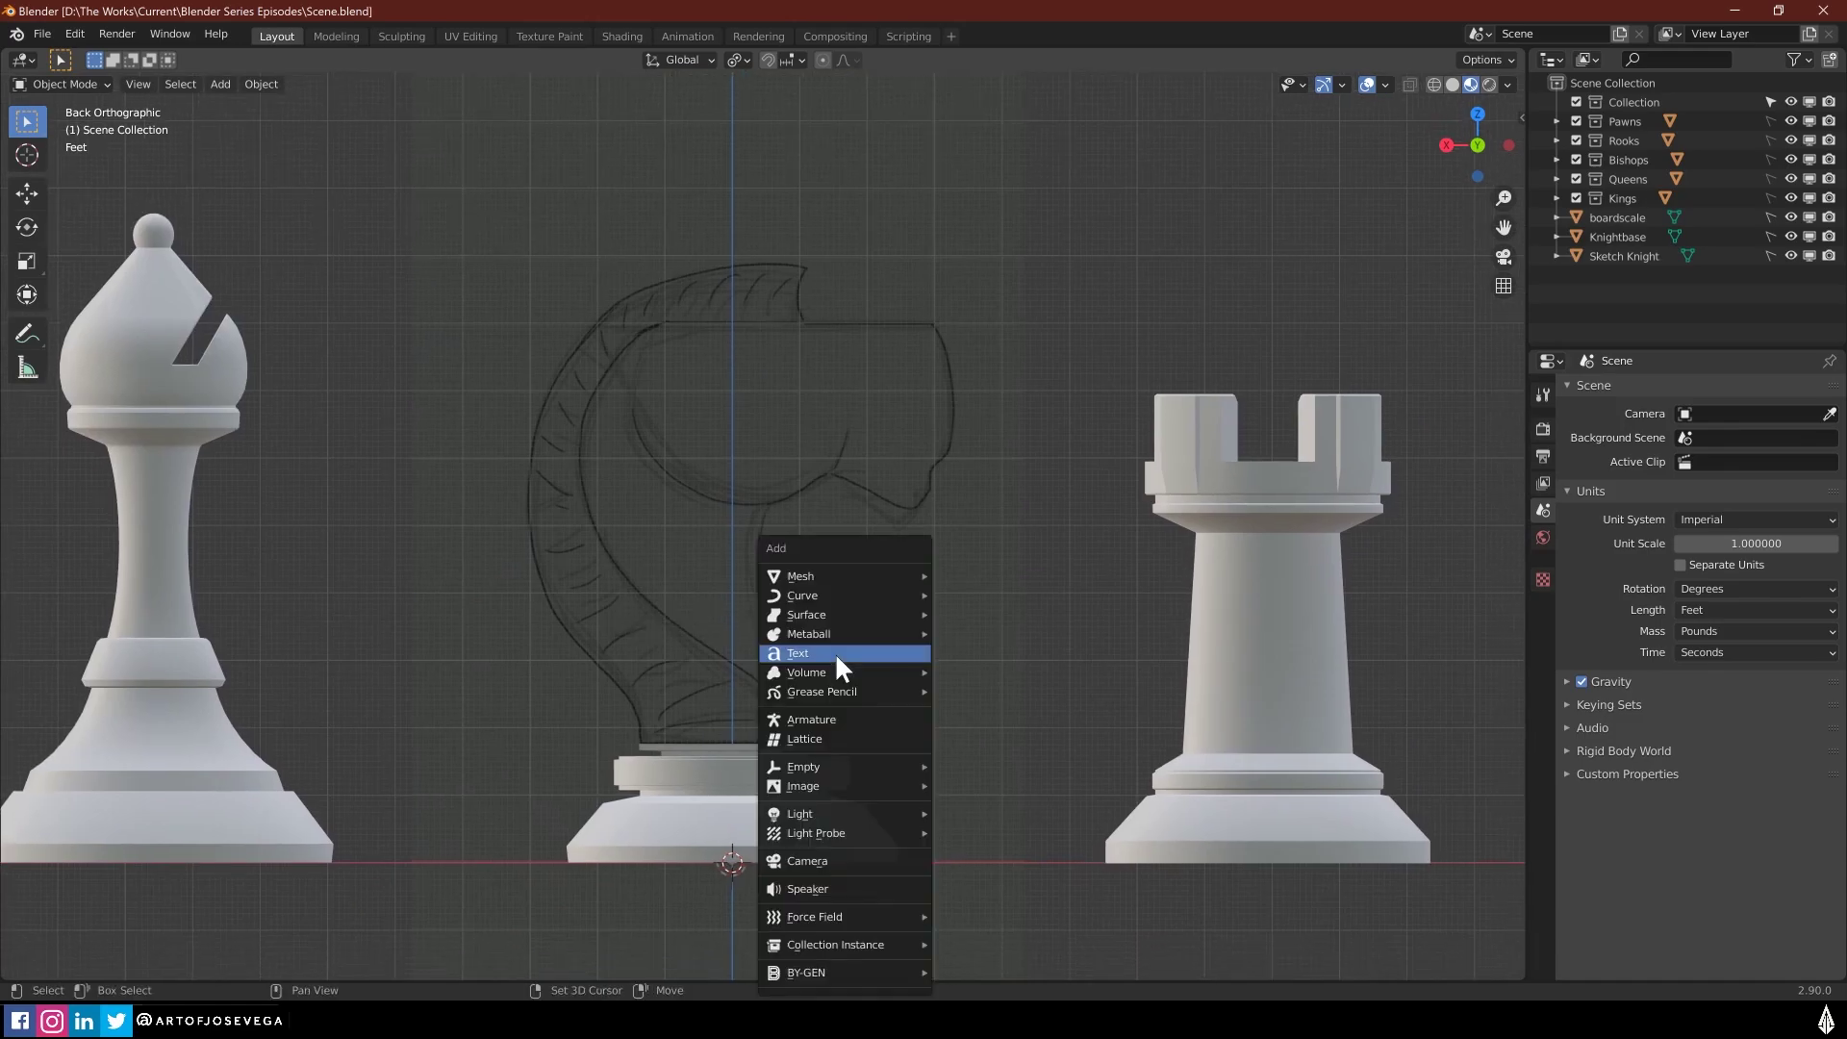
key(Escape)
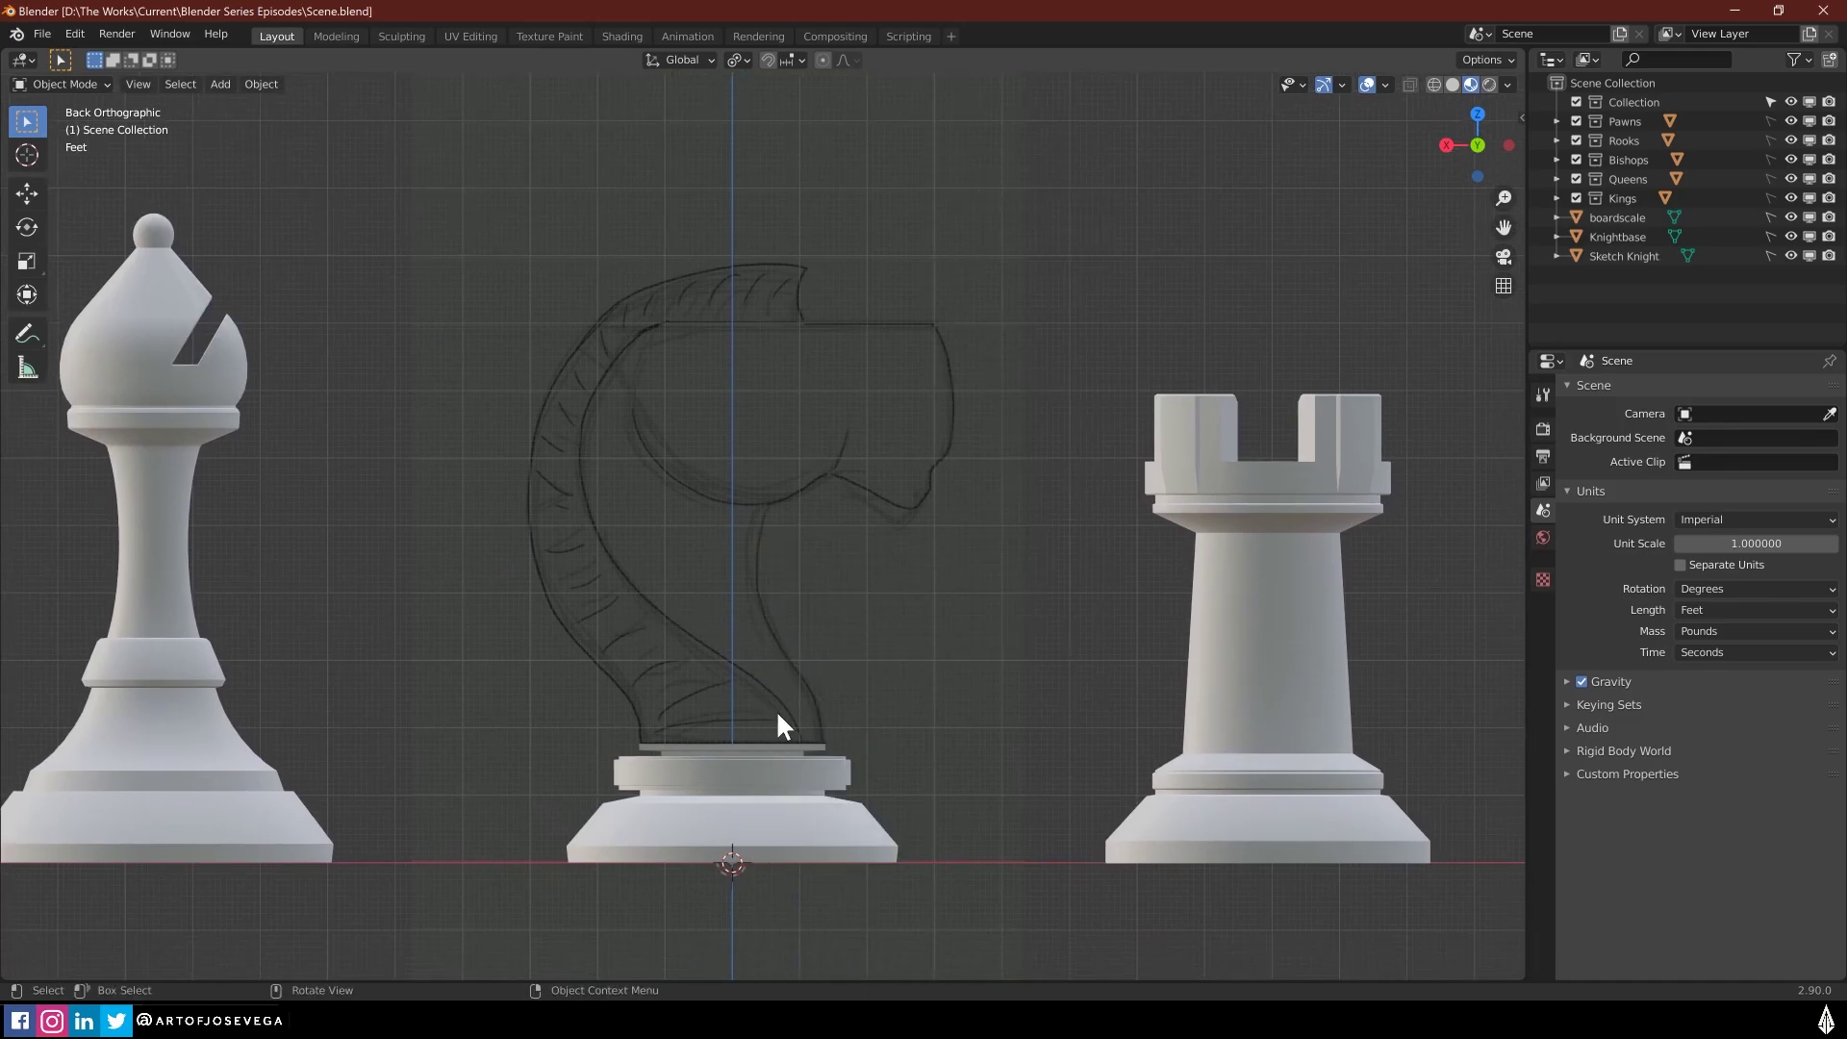
key(shift+a)
mouse_move(886, 582)
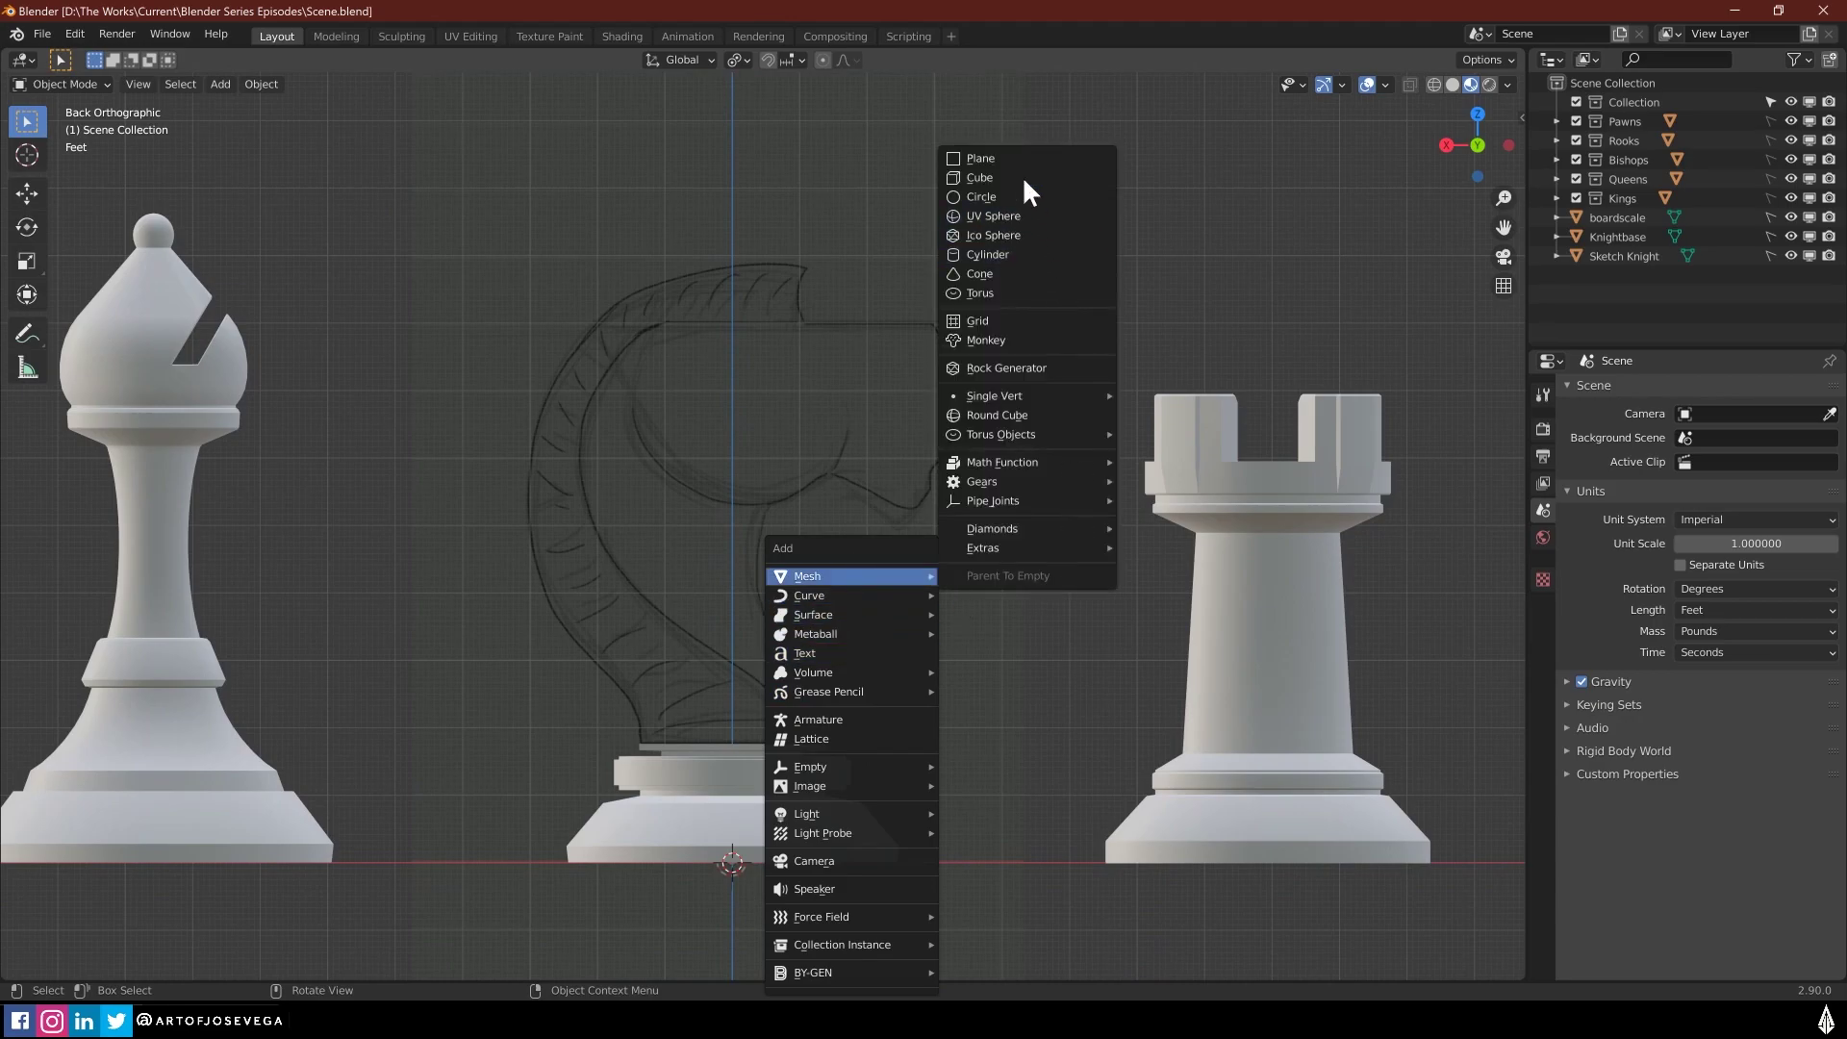
click(1019, 164)
shift+scroll(827, 725, down, 3)
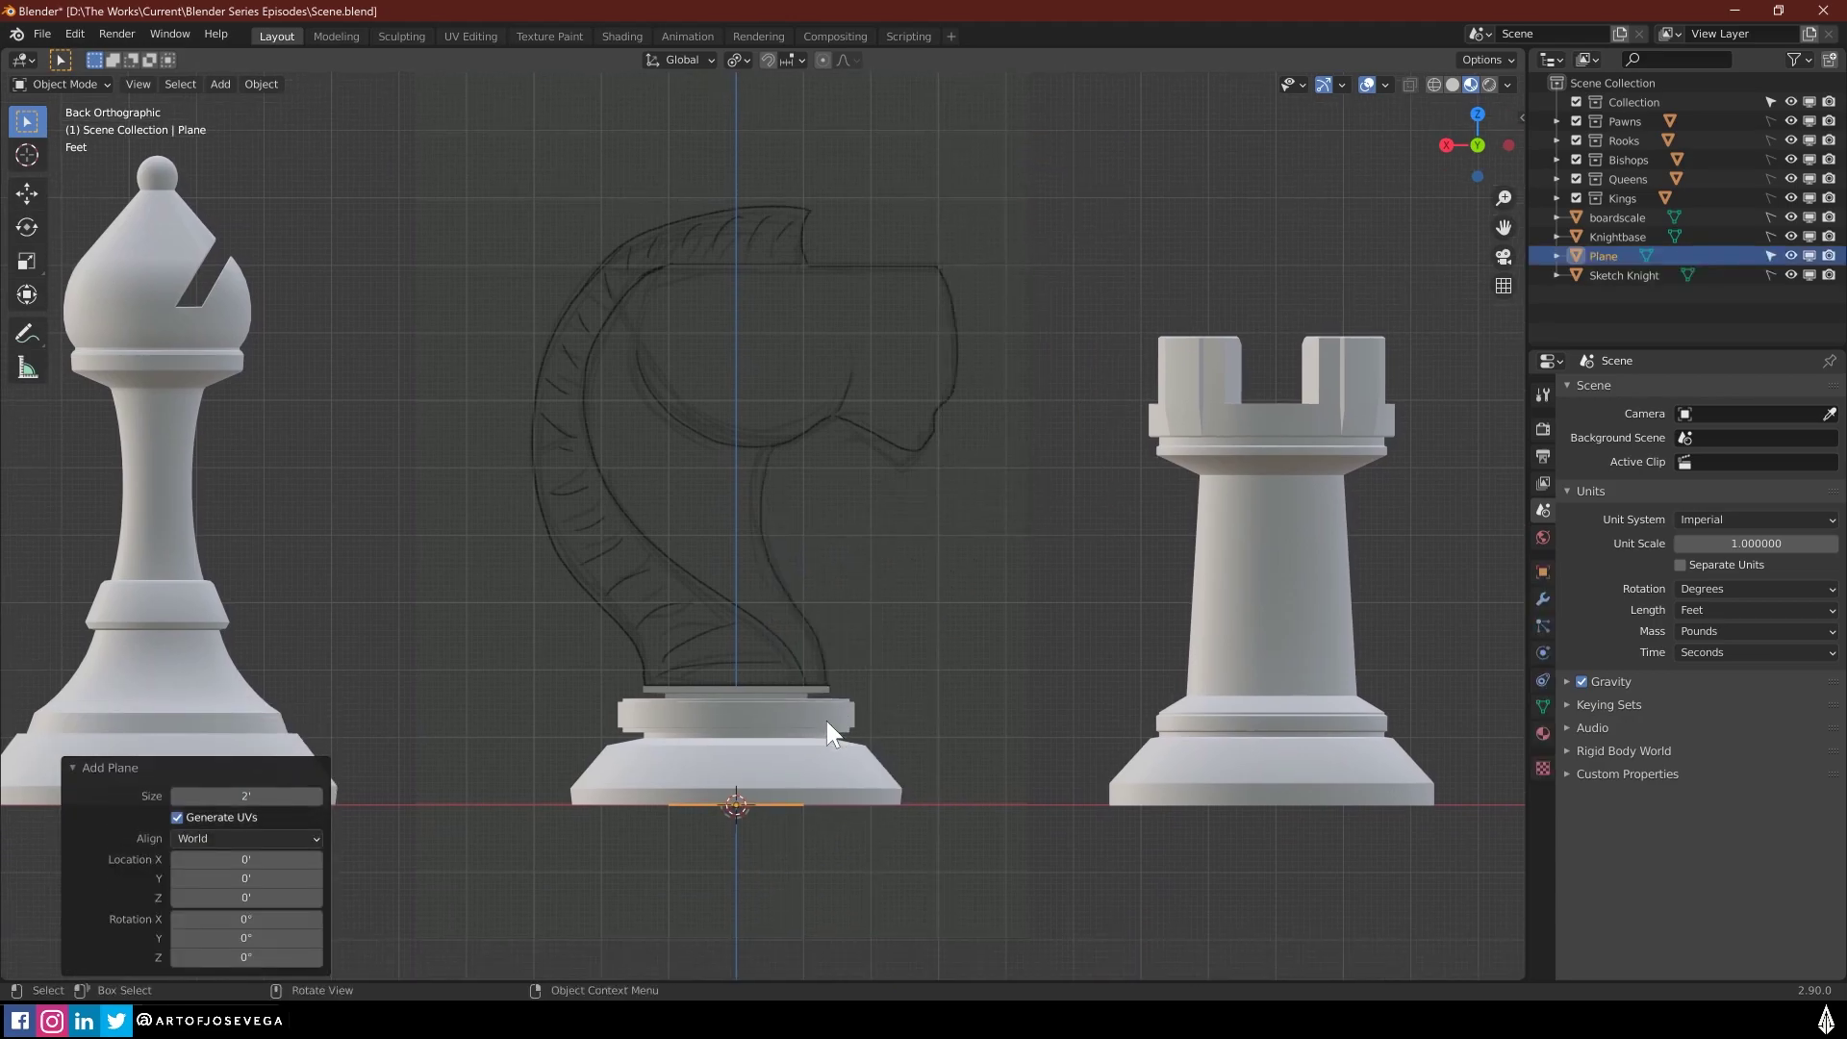
key(g)
key(z)
click(870, 355)
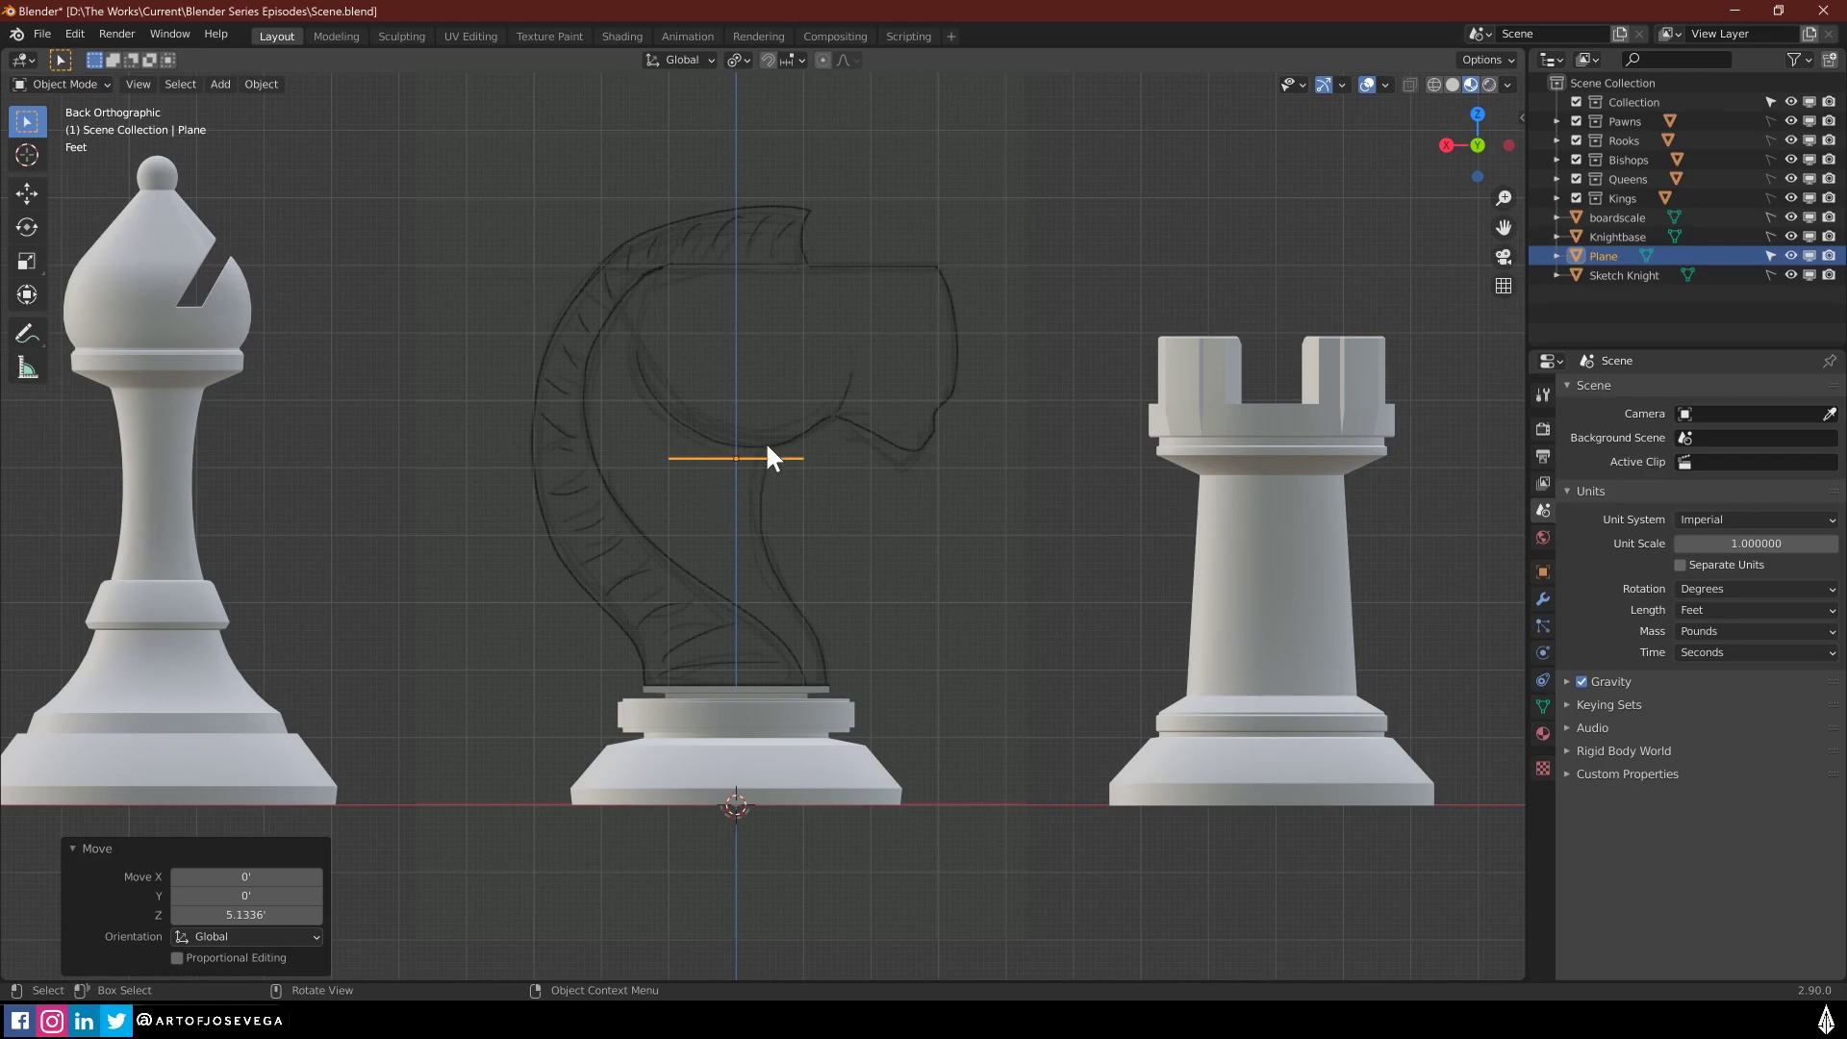
Rotate the plane 90 degrees about X so it stands upright
key(r)
key(x)
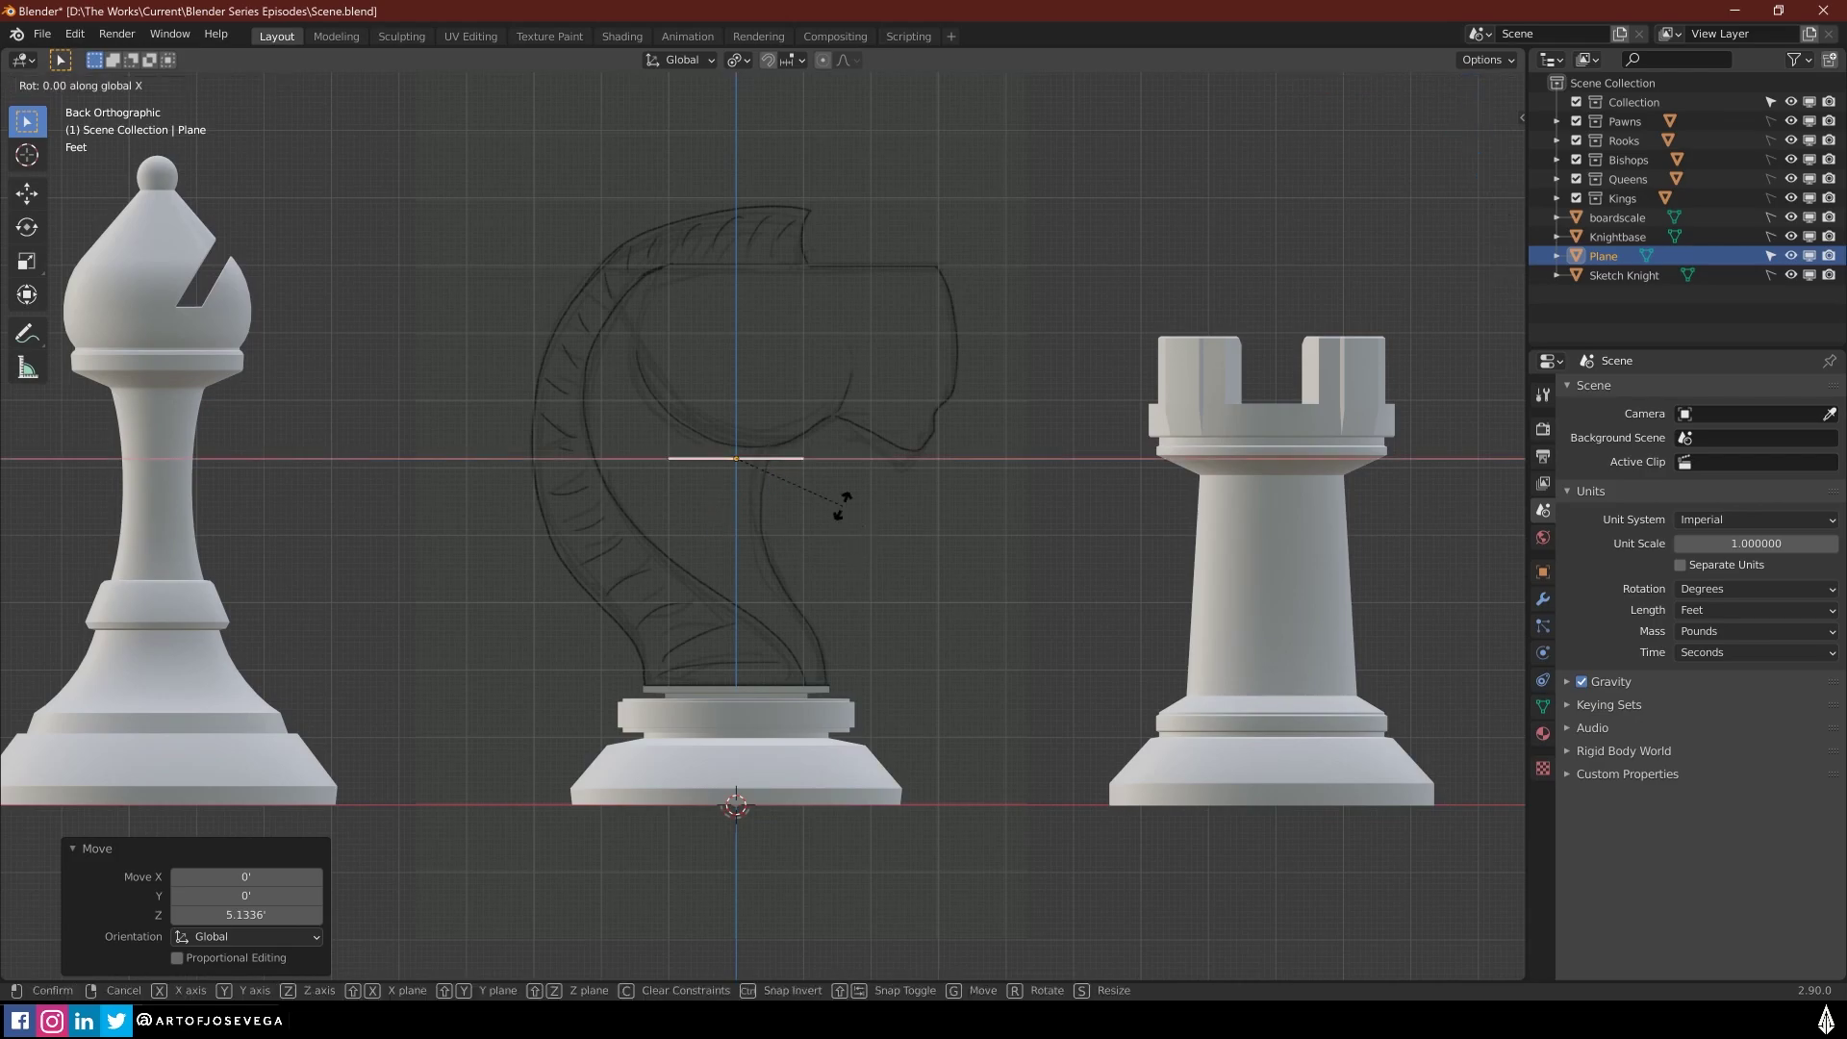
key(9)
key(0)
key(Return)
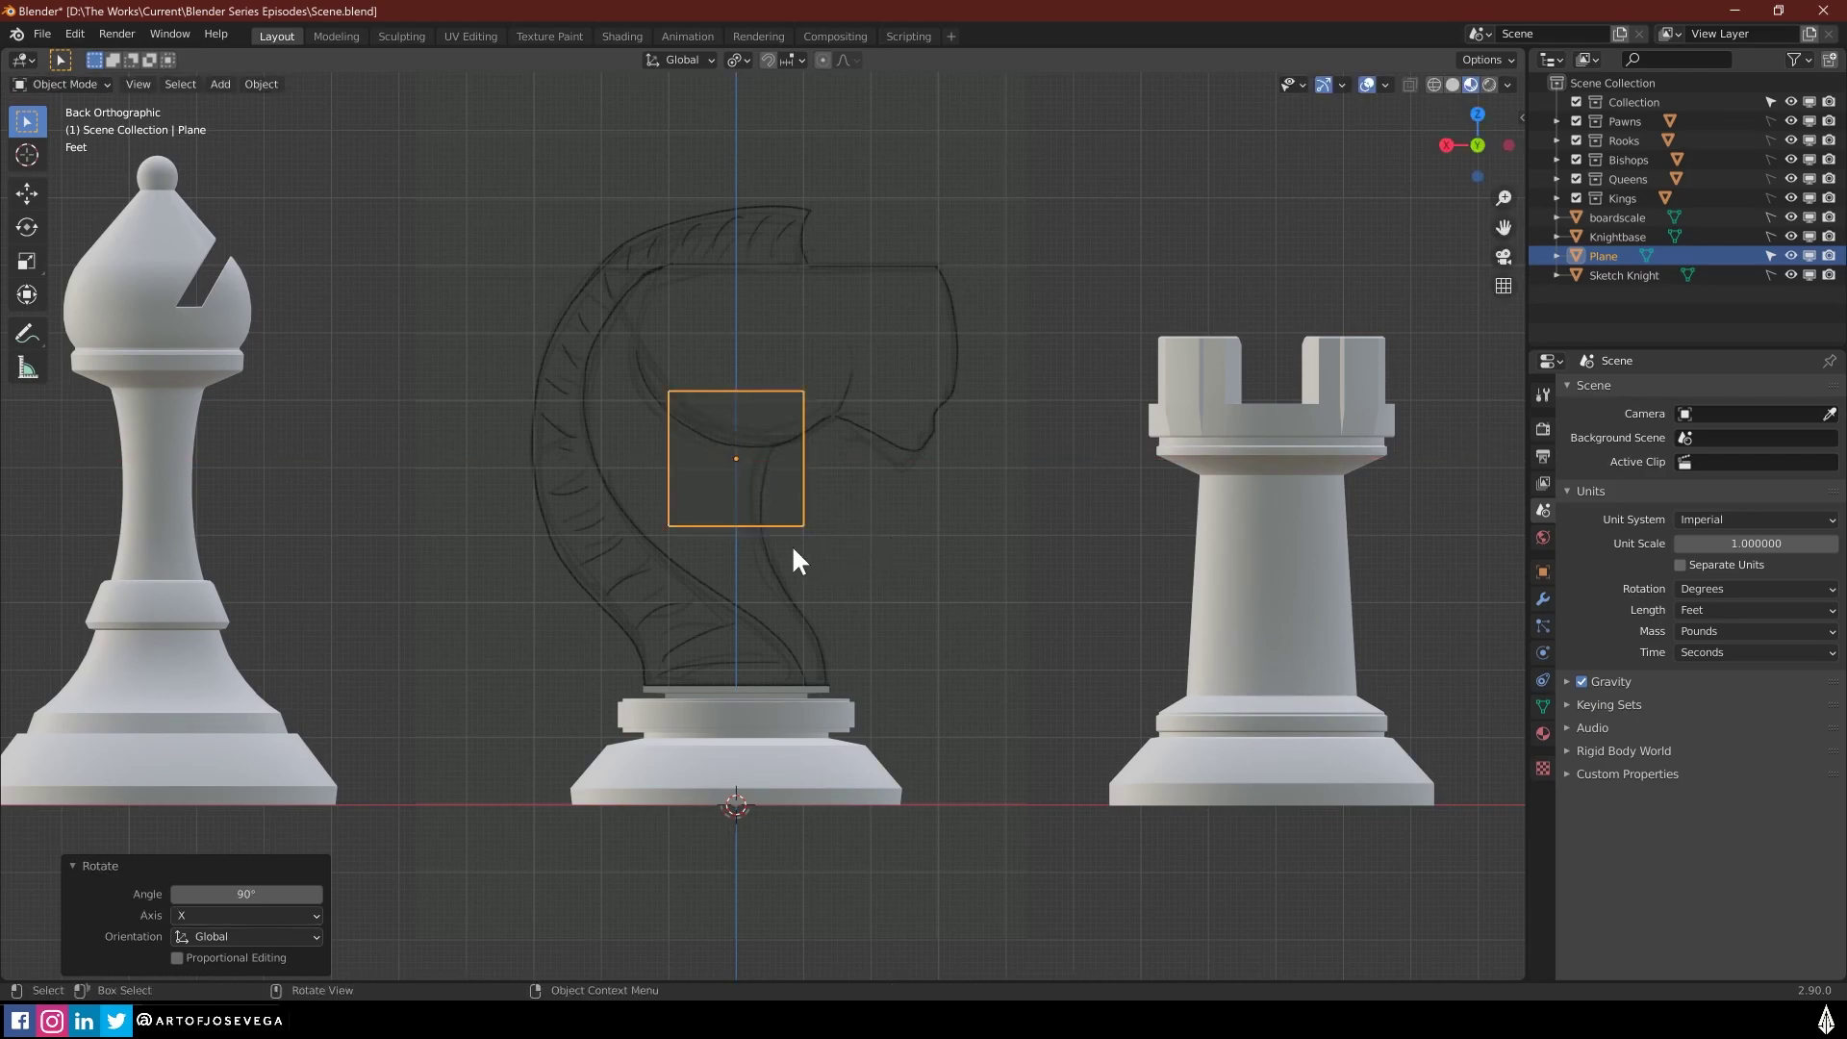
Scale the plane 3.615 over the knight sketch, lift it along Z, and enter Edit Mode
key(s)
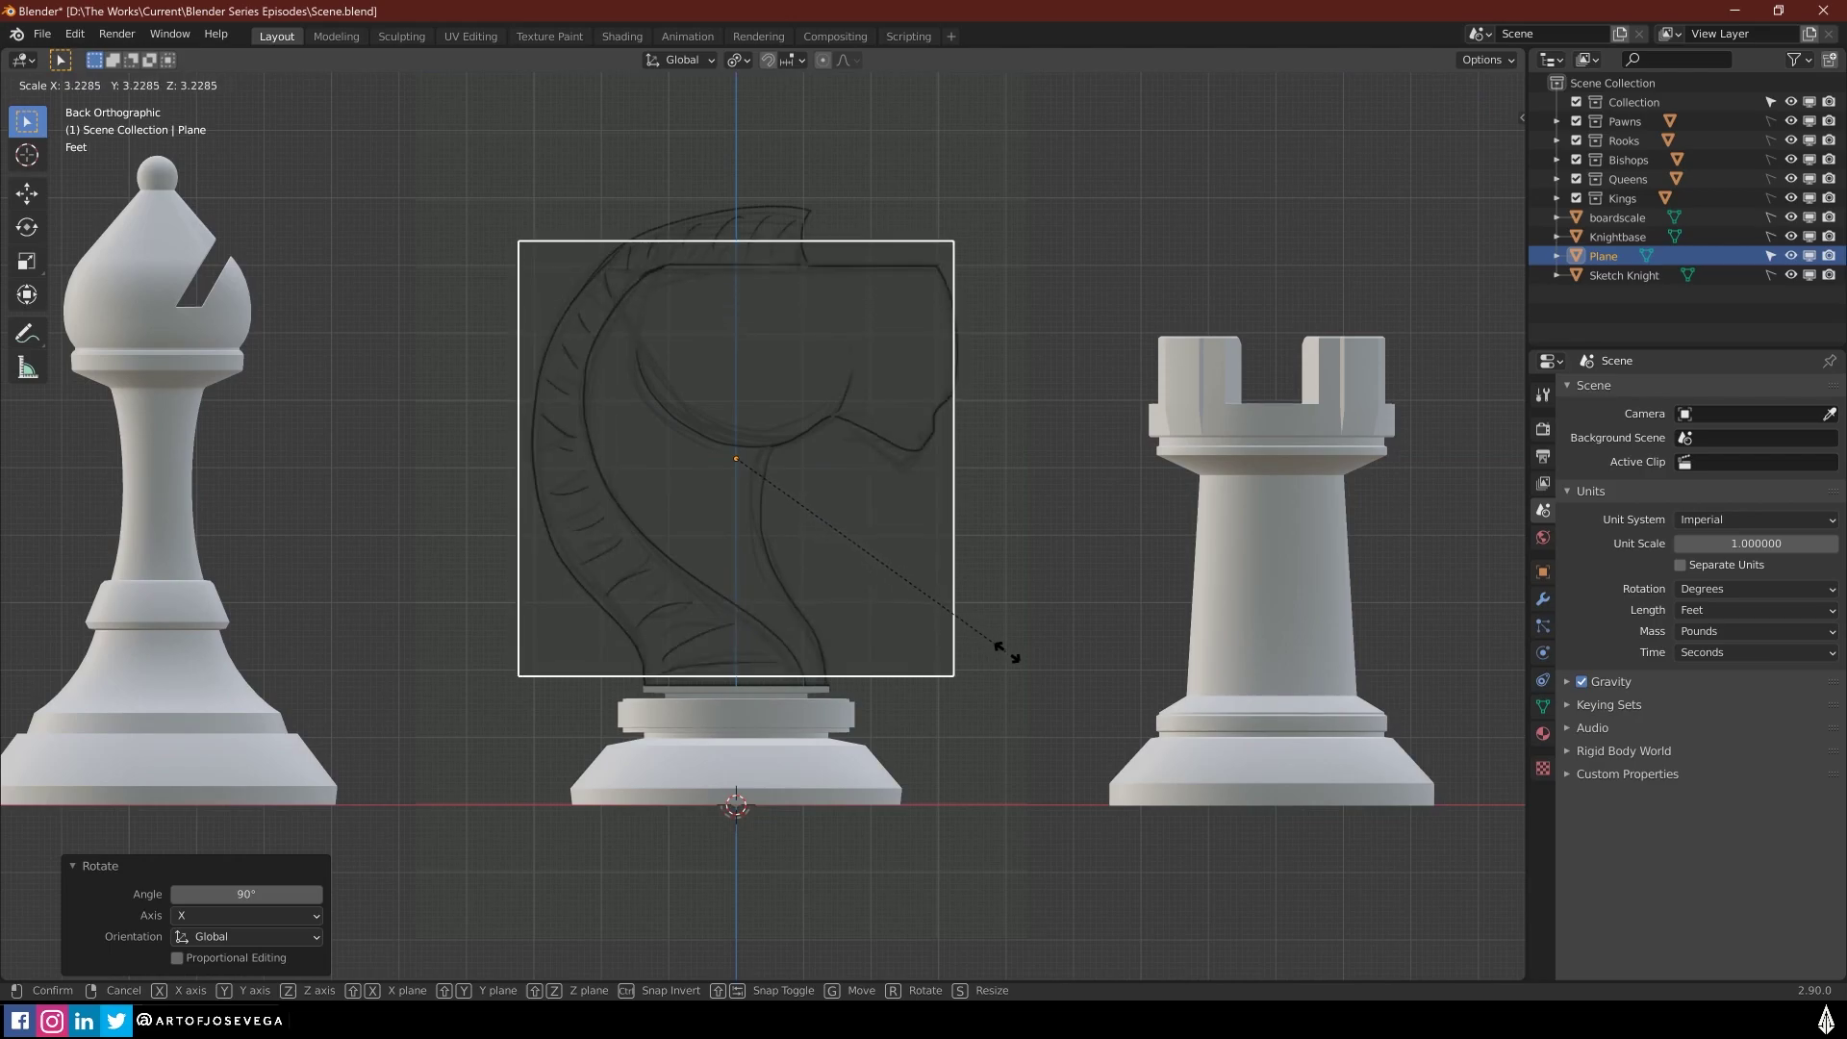
click(1051, 661)
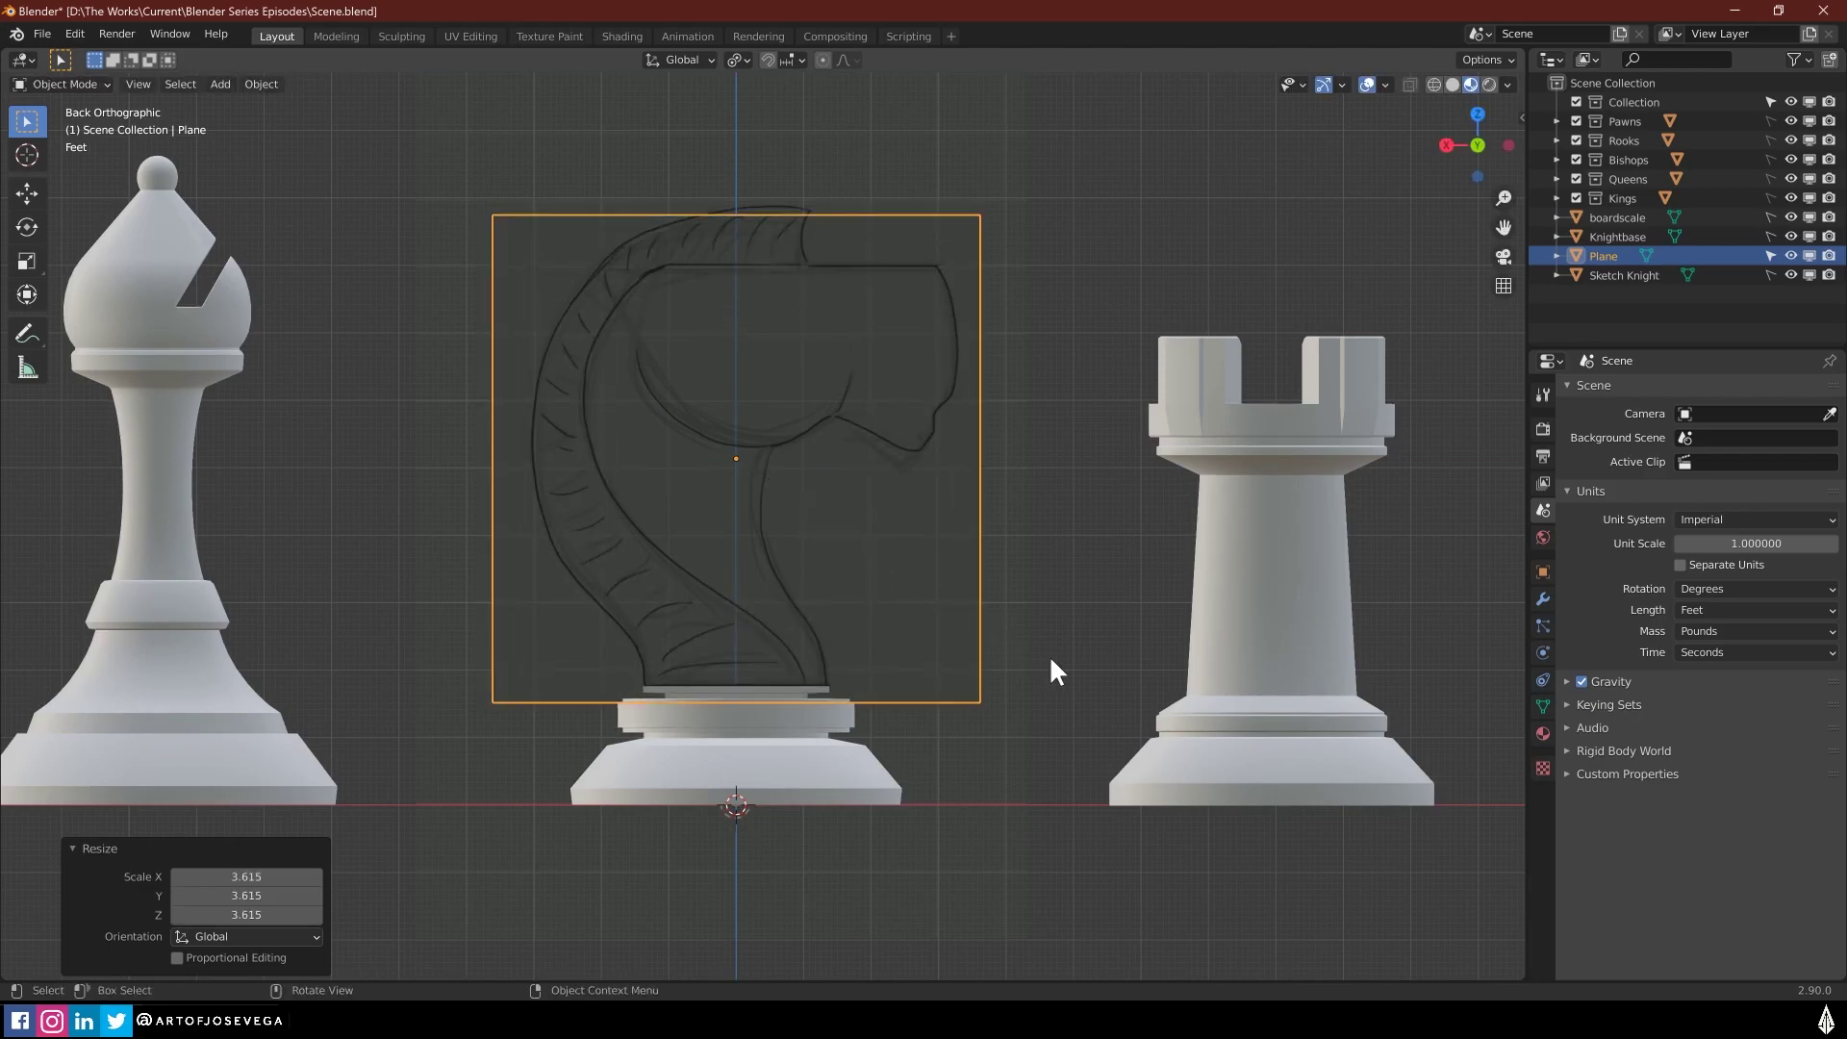
key(s)
key(z)
right_click(1092, 648)
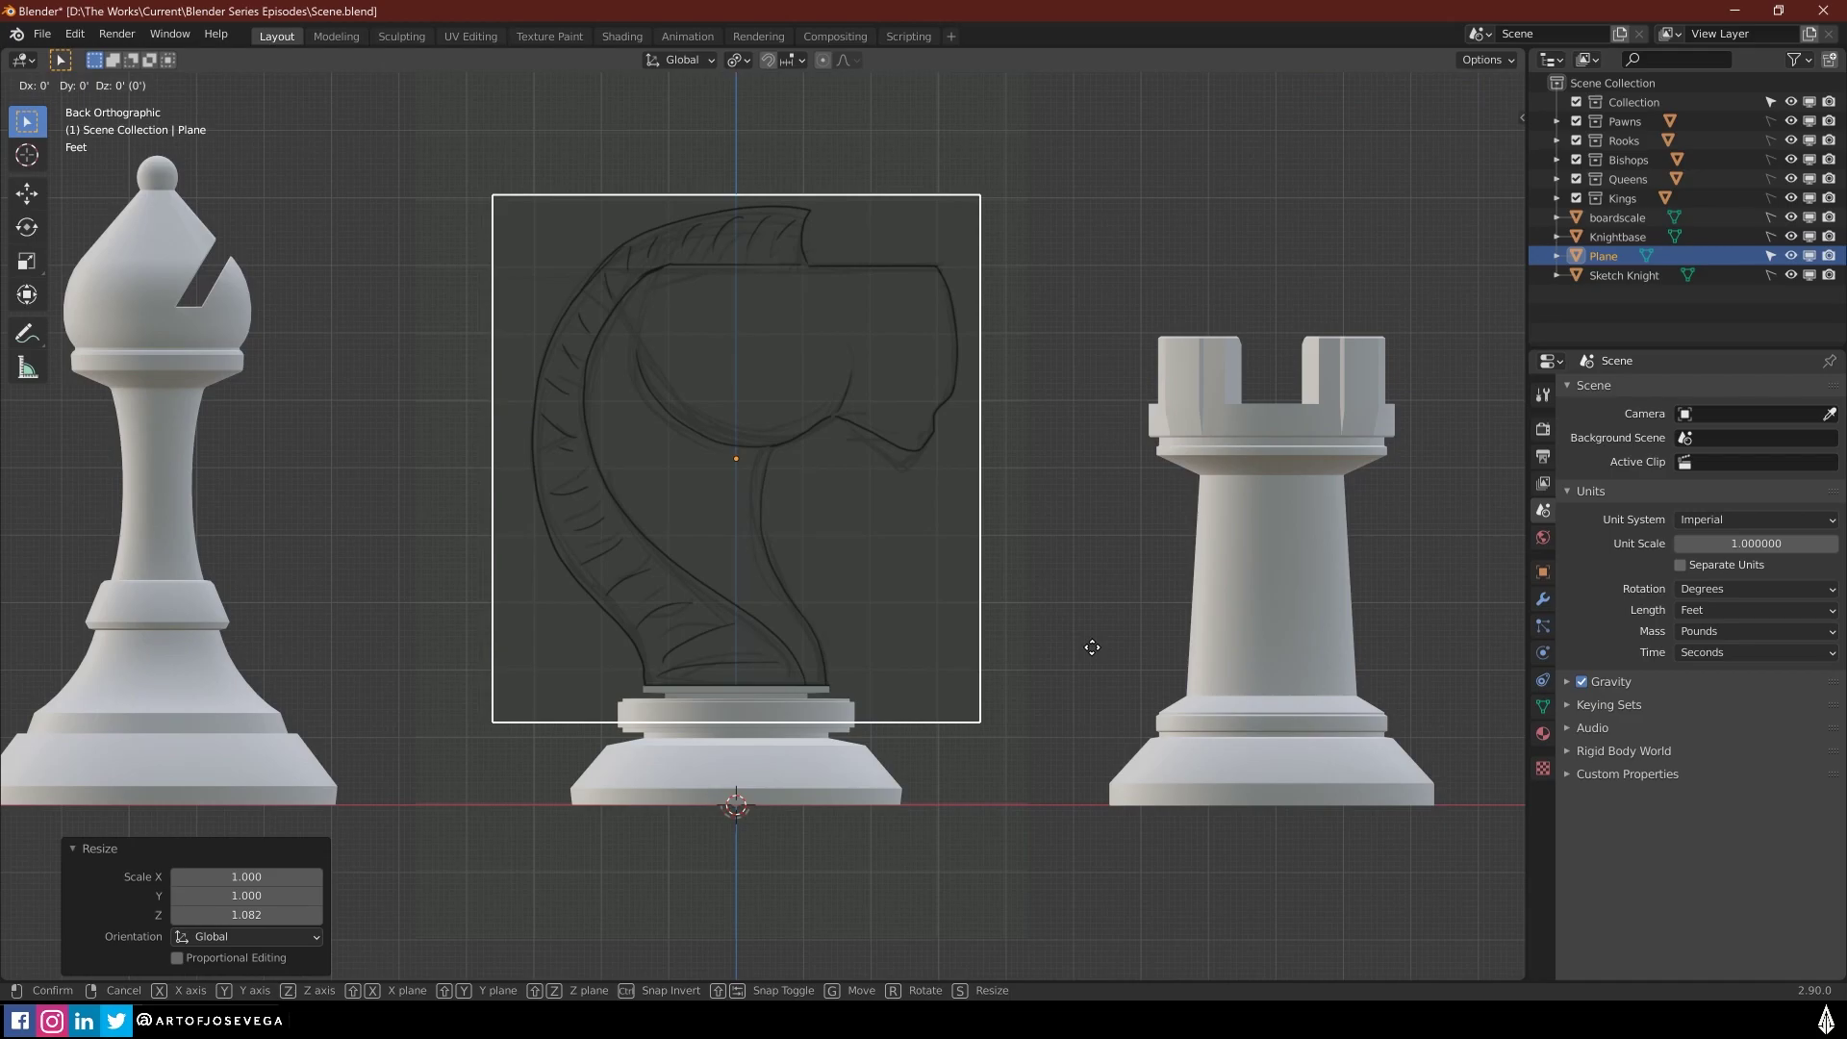
key(g)
key(z)
click(1084, 639)
scroll(874, 547, up, 3)
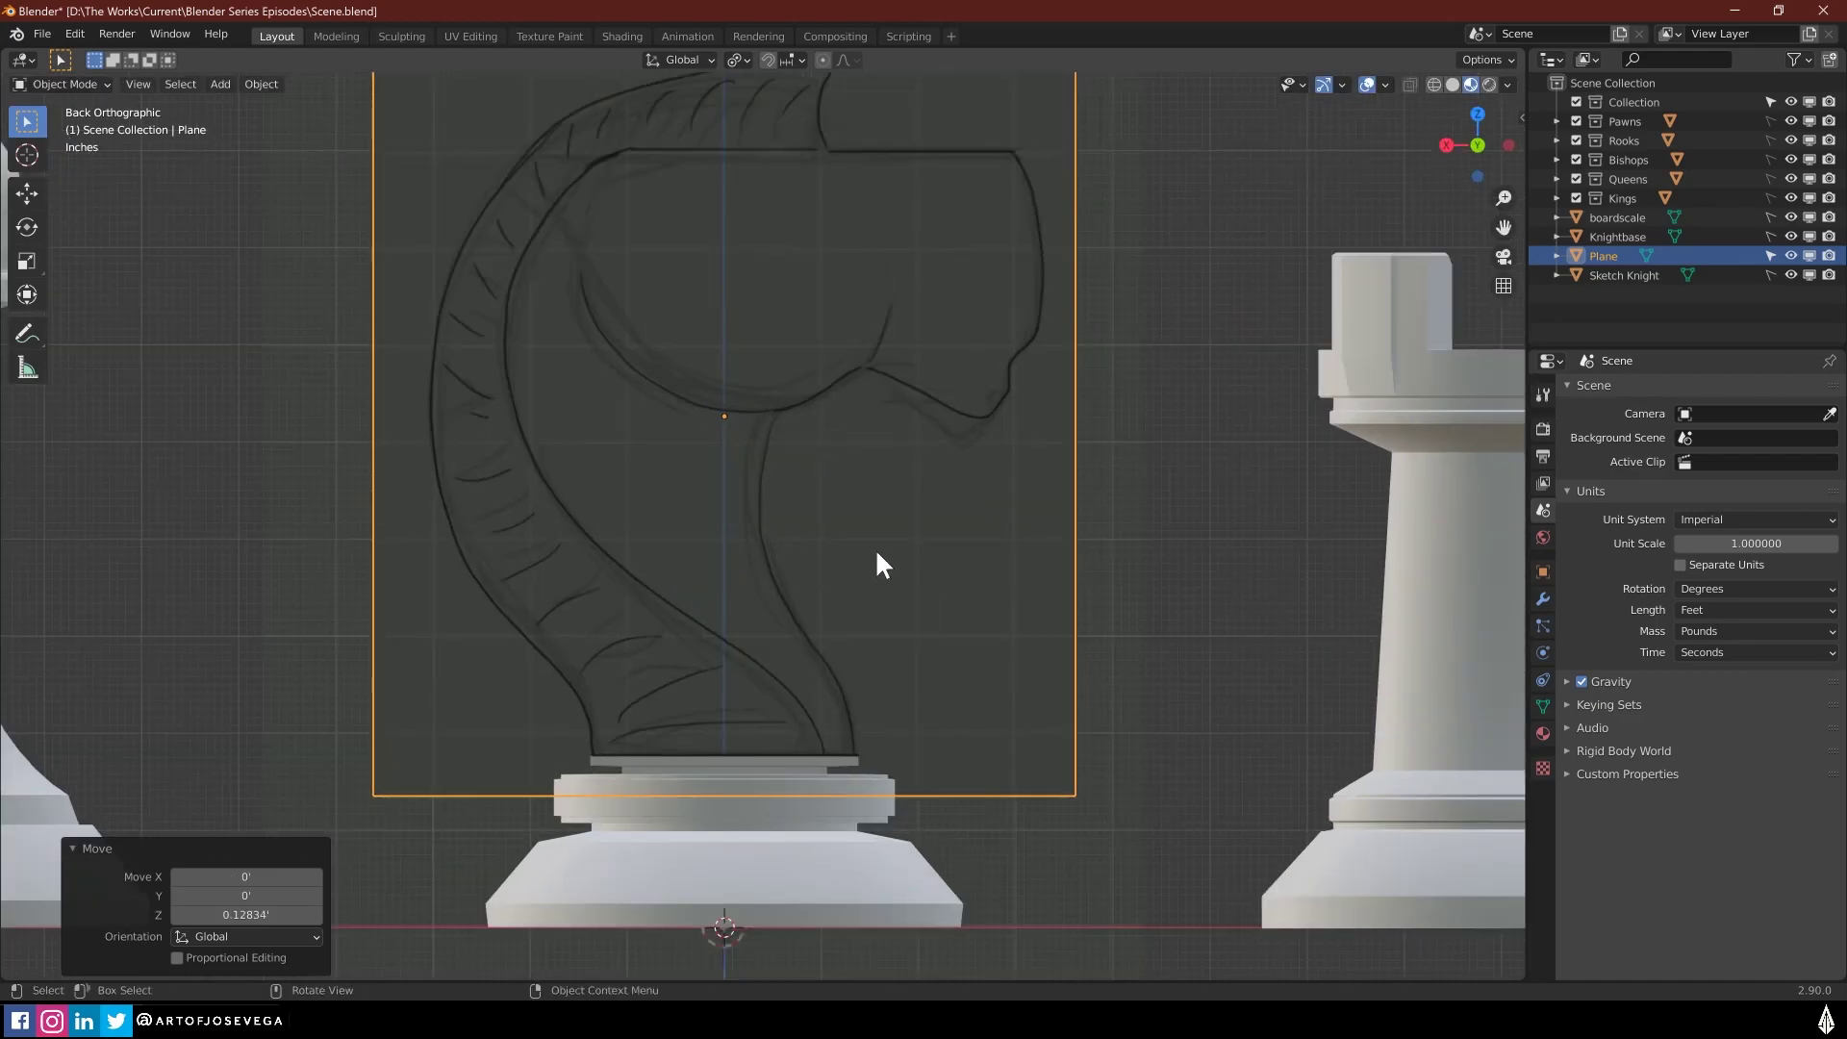
scroll(944, 664, down, 1)
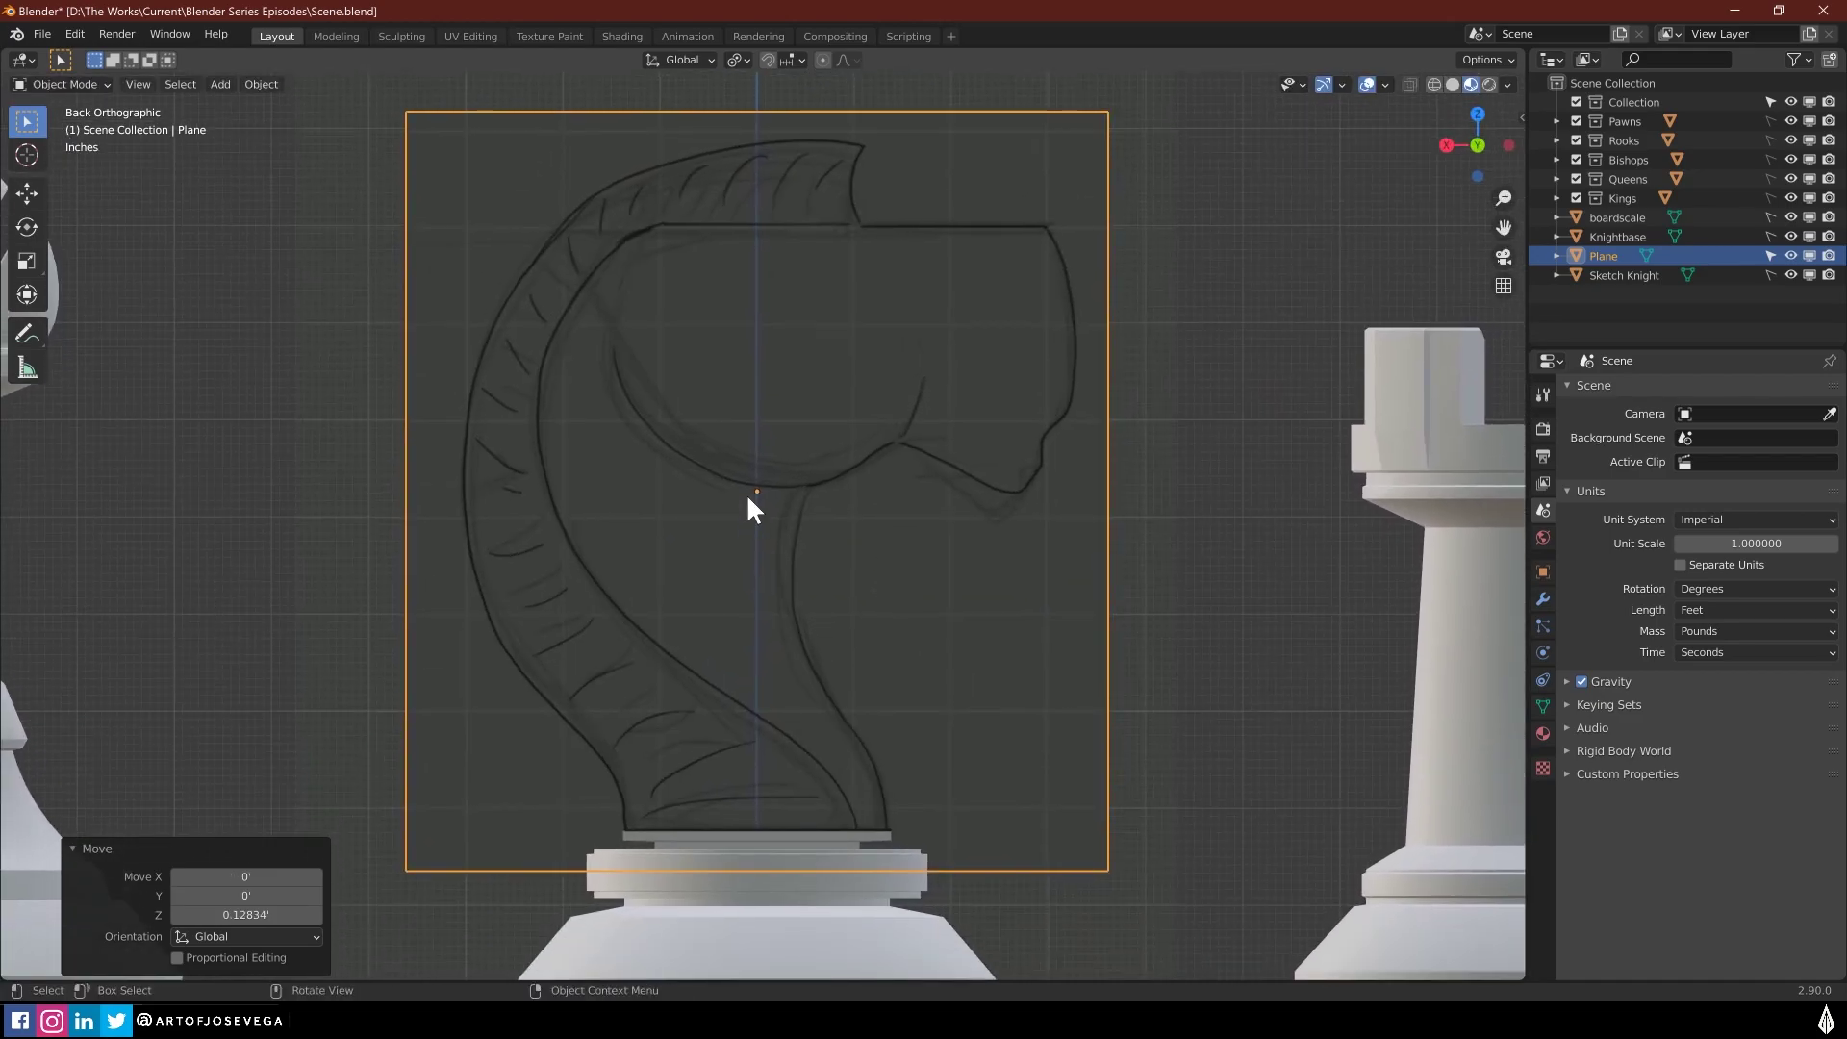
key(Tab)
drag(32, 548, 92, 541)
Make a first short knife cut from the sketch line's right end and confirm it
shift+scroll(852, 380, up, 5)
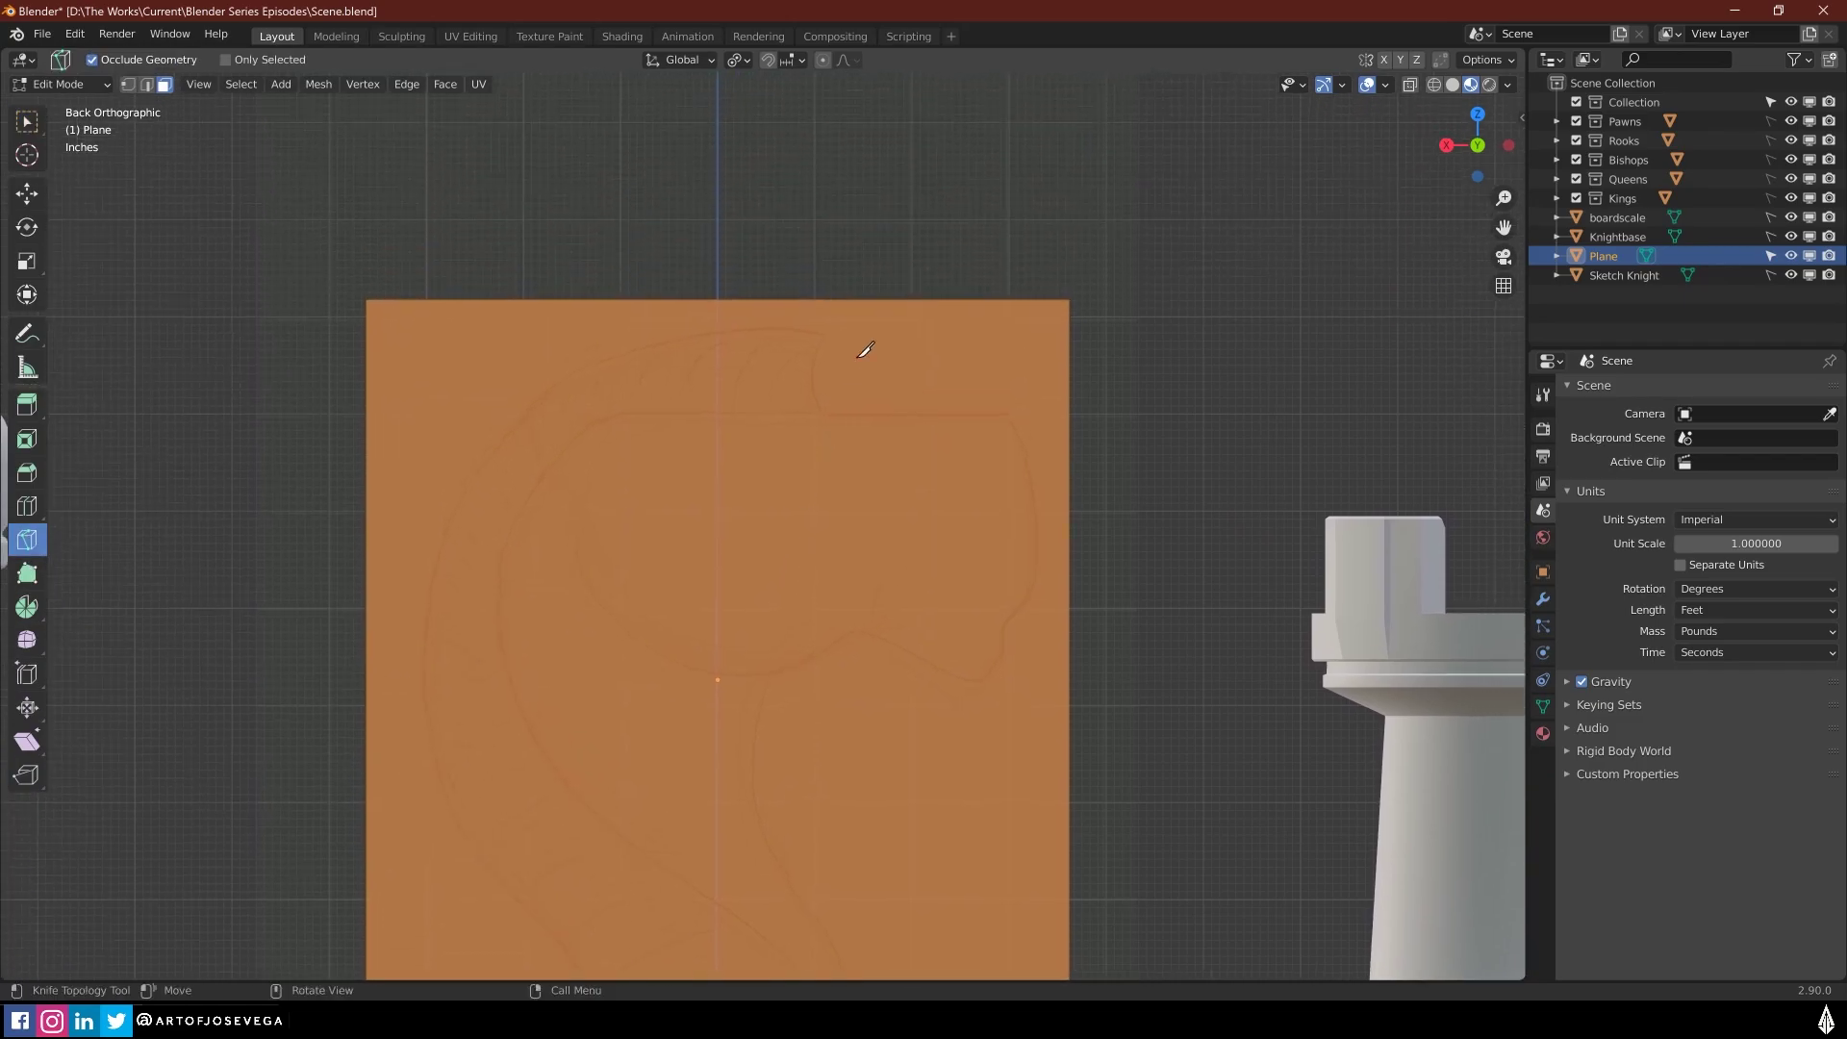
scroll(852, 380, up, 4)
shift+scroll(866, 404, up, 2)
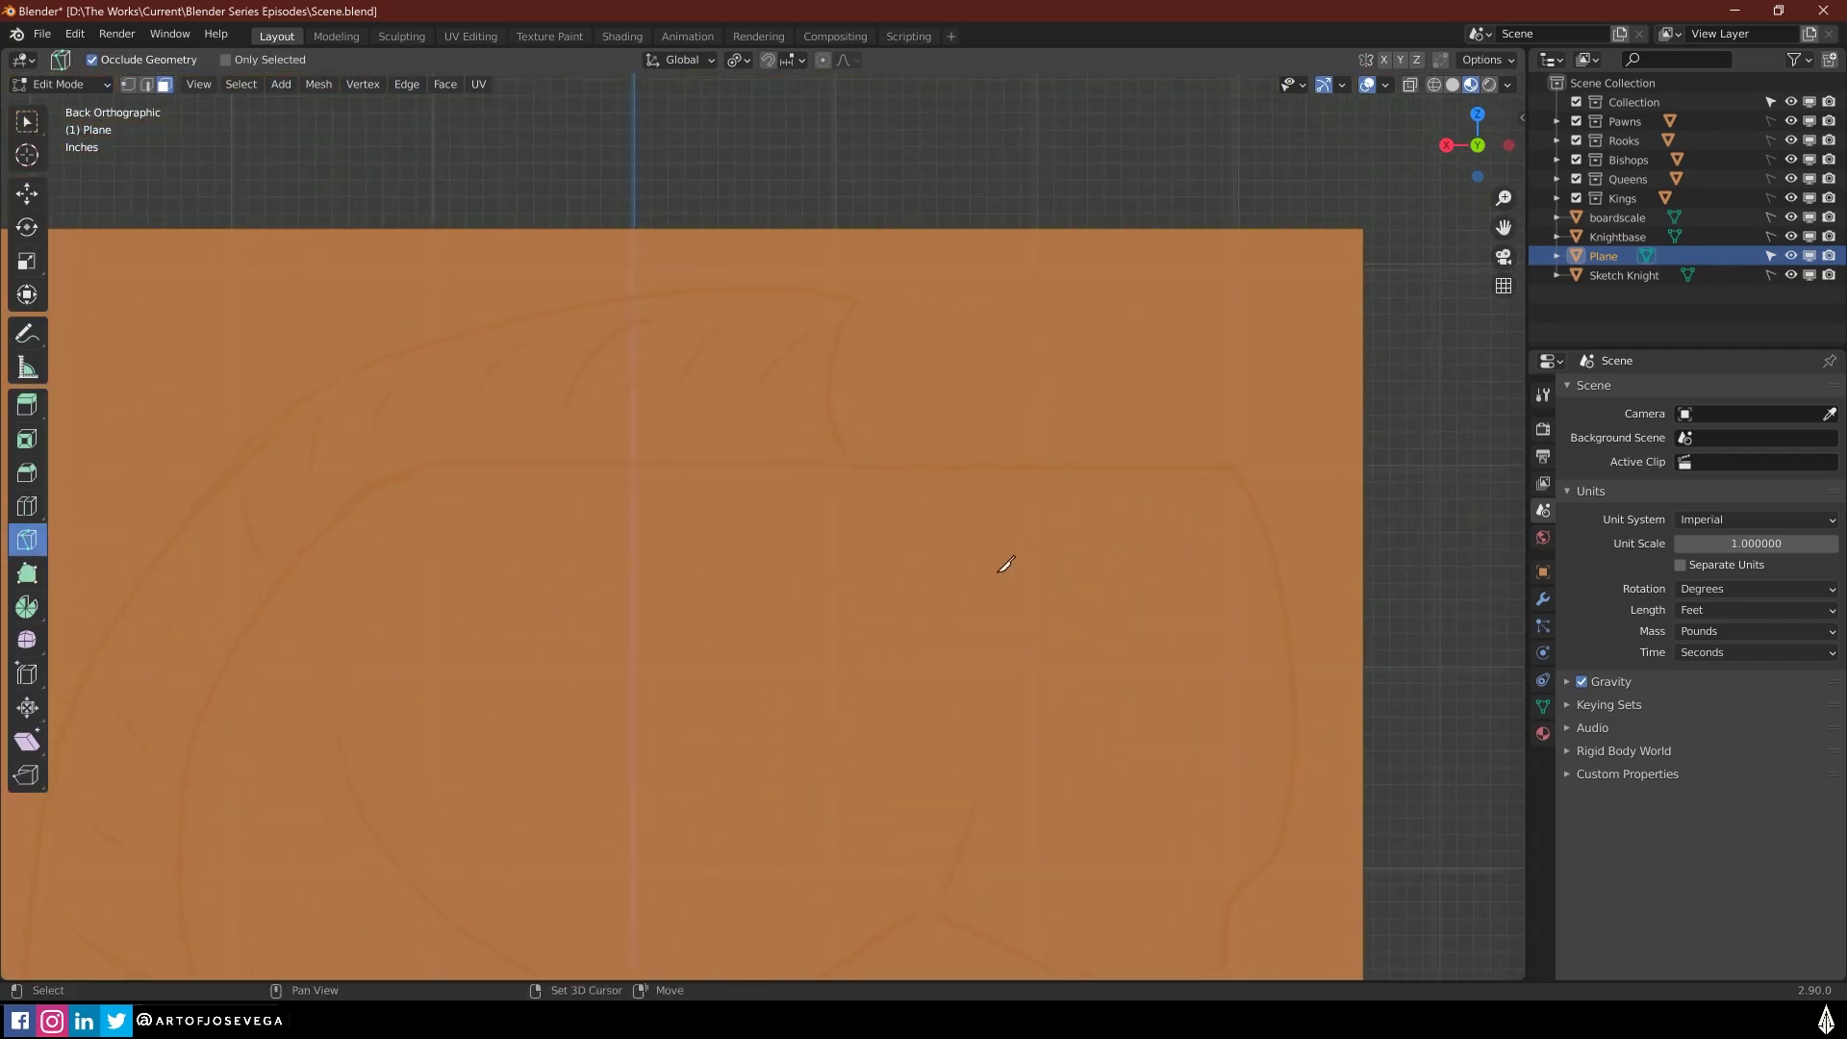
shift+scroll(1005, 564, down, 4)
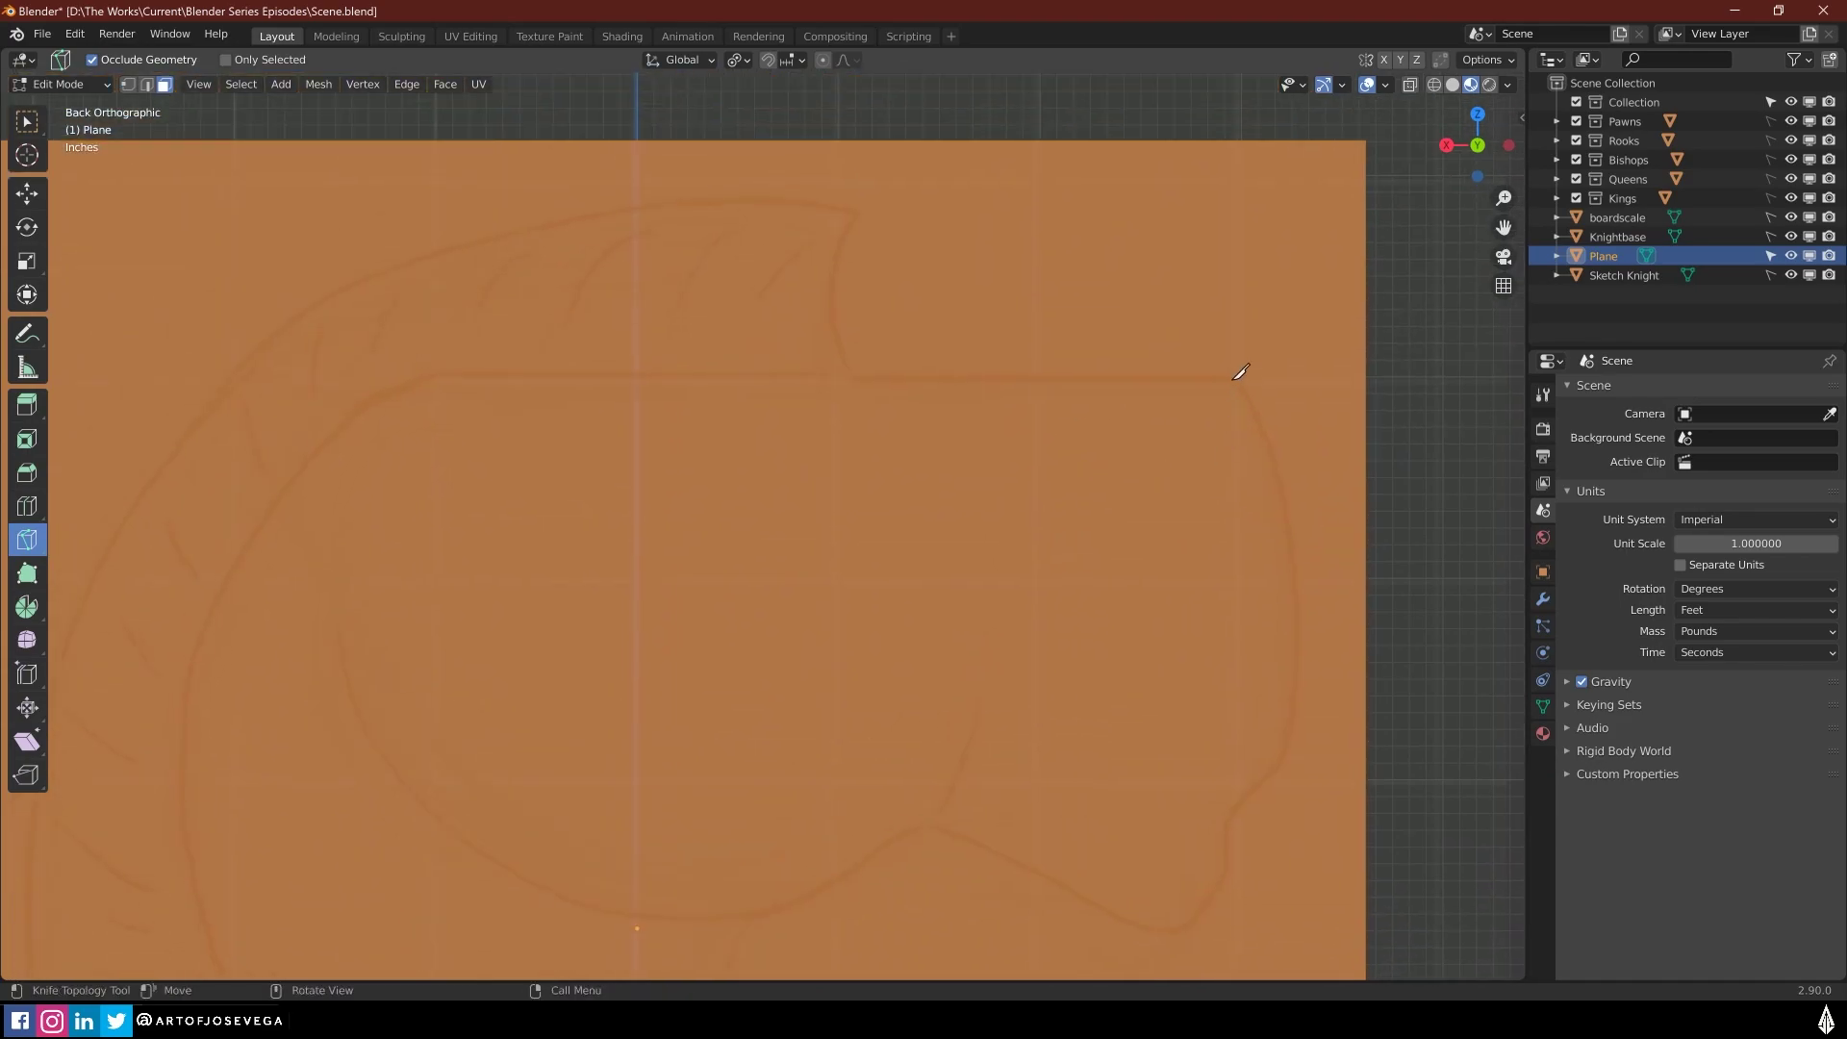
click(1232, 379)
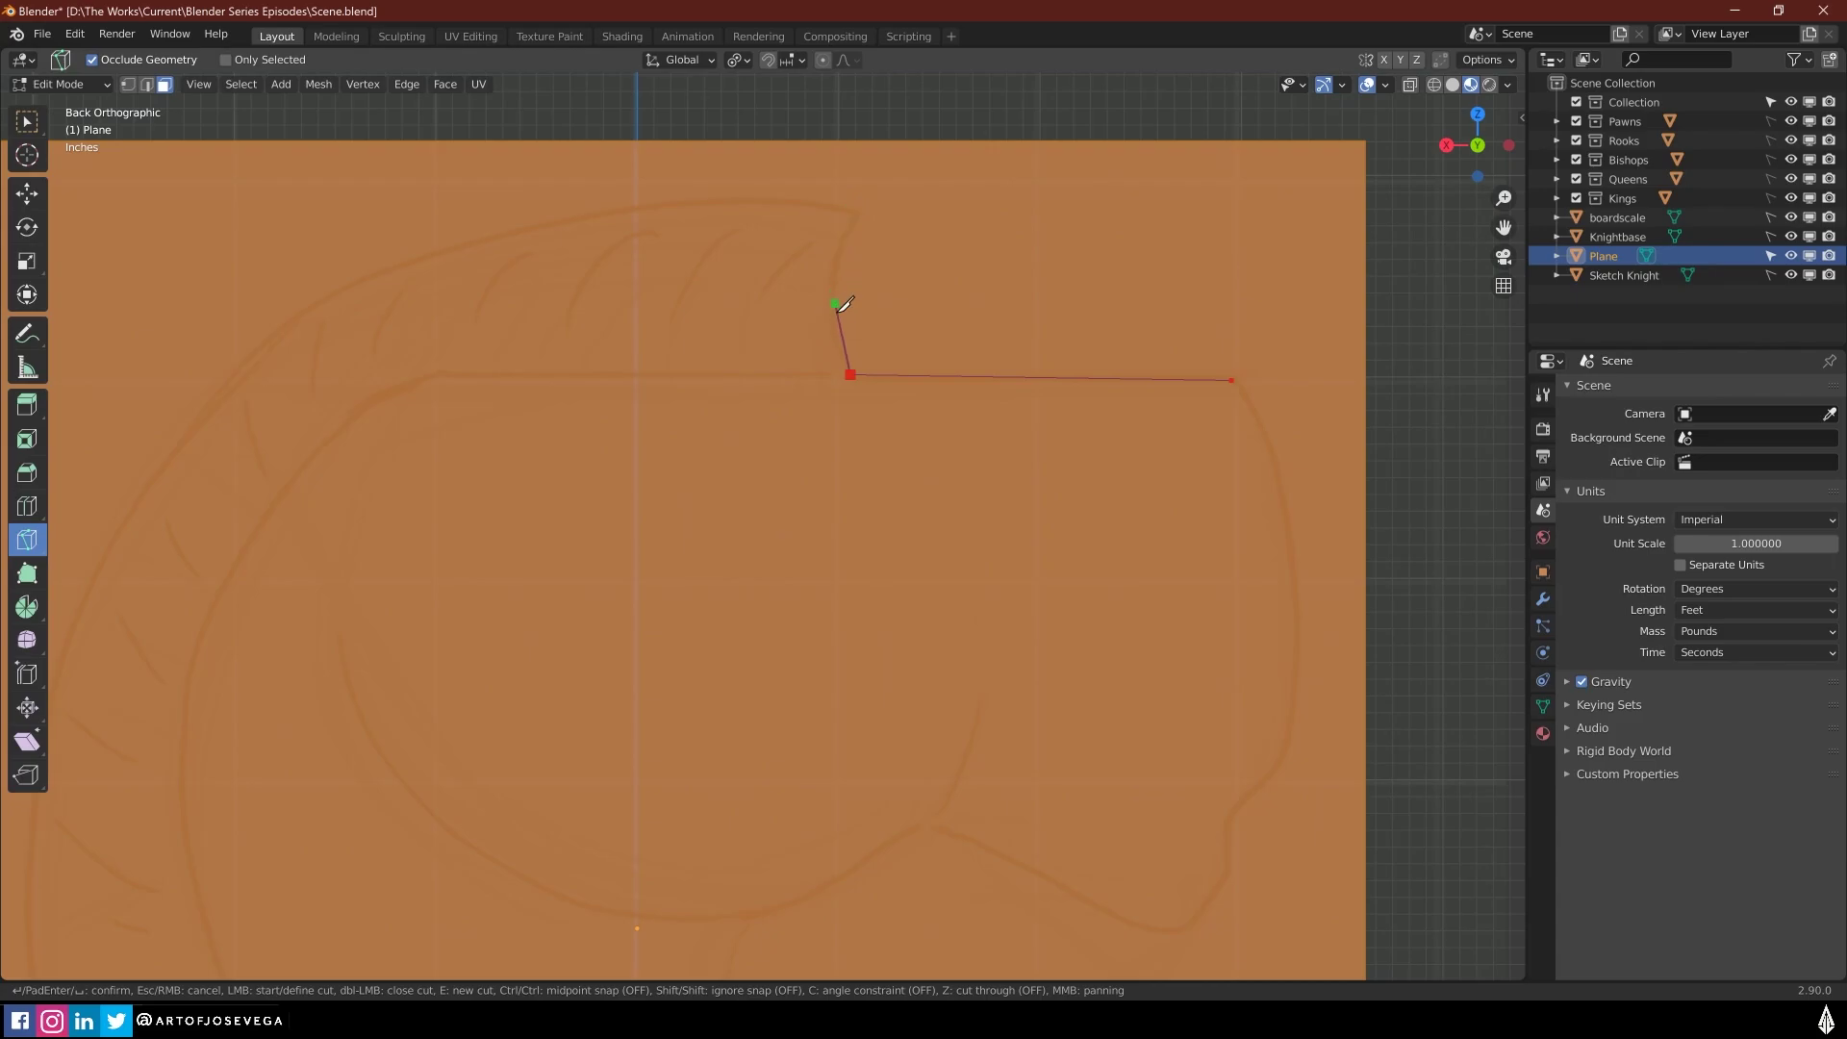
click(842, 226)
key(Return)
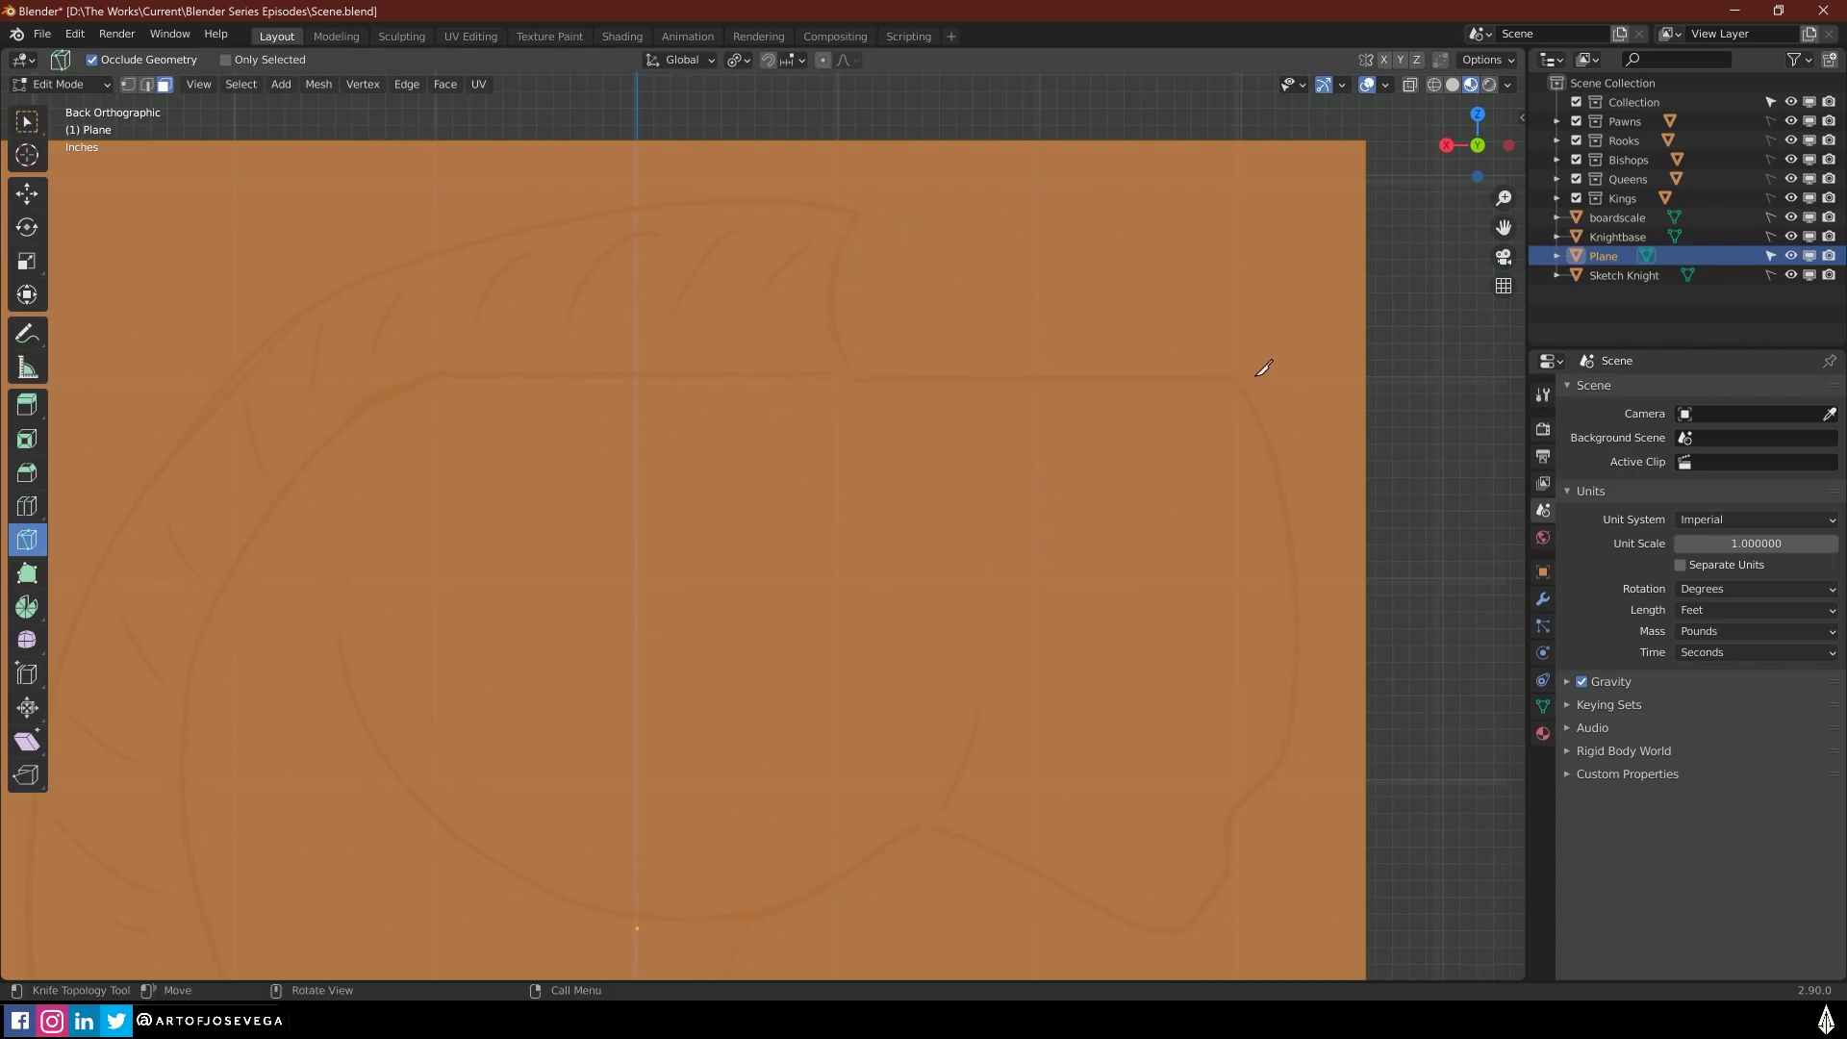
Start a new knife cut tracing the mane curve down to the back of the neck
click(1232, 376)
click(854, 375)
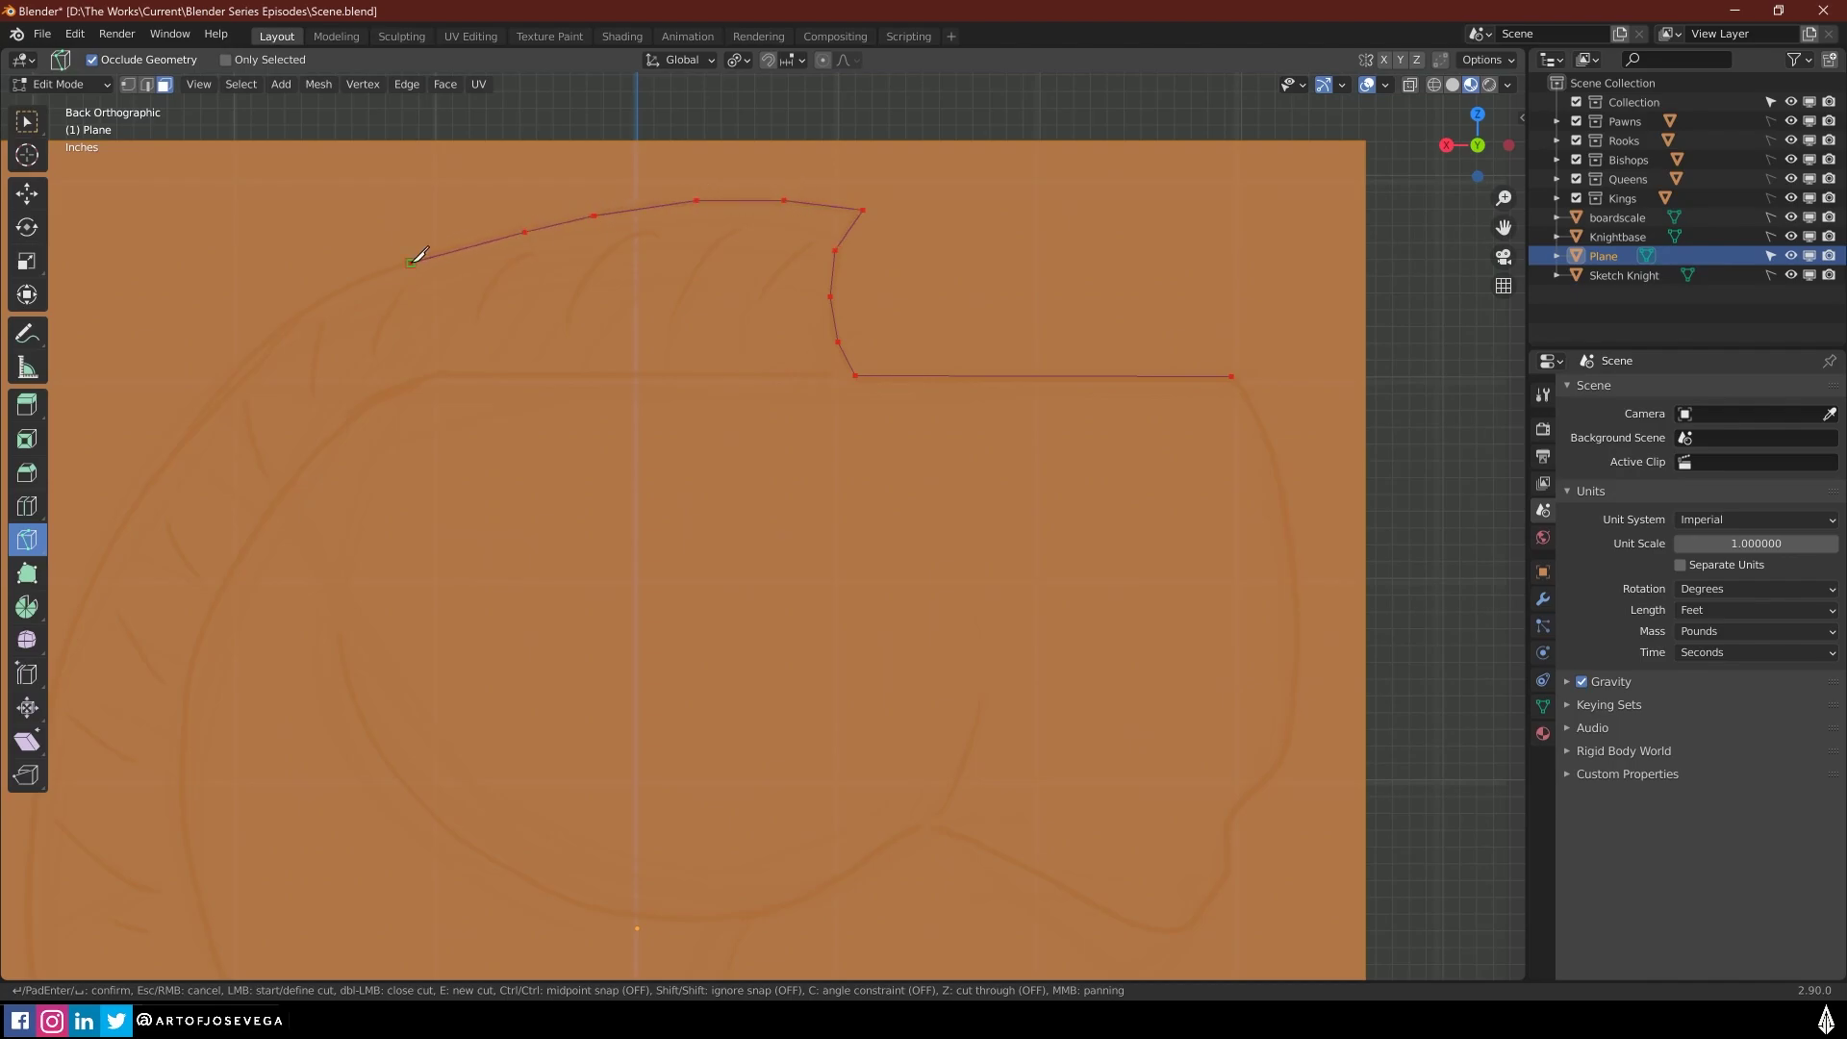
click(337, 293)
shift+middle_drag(362, 372, 746, 235)
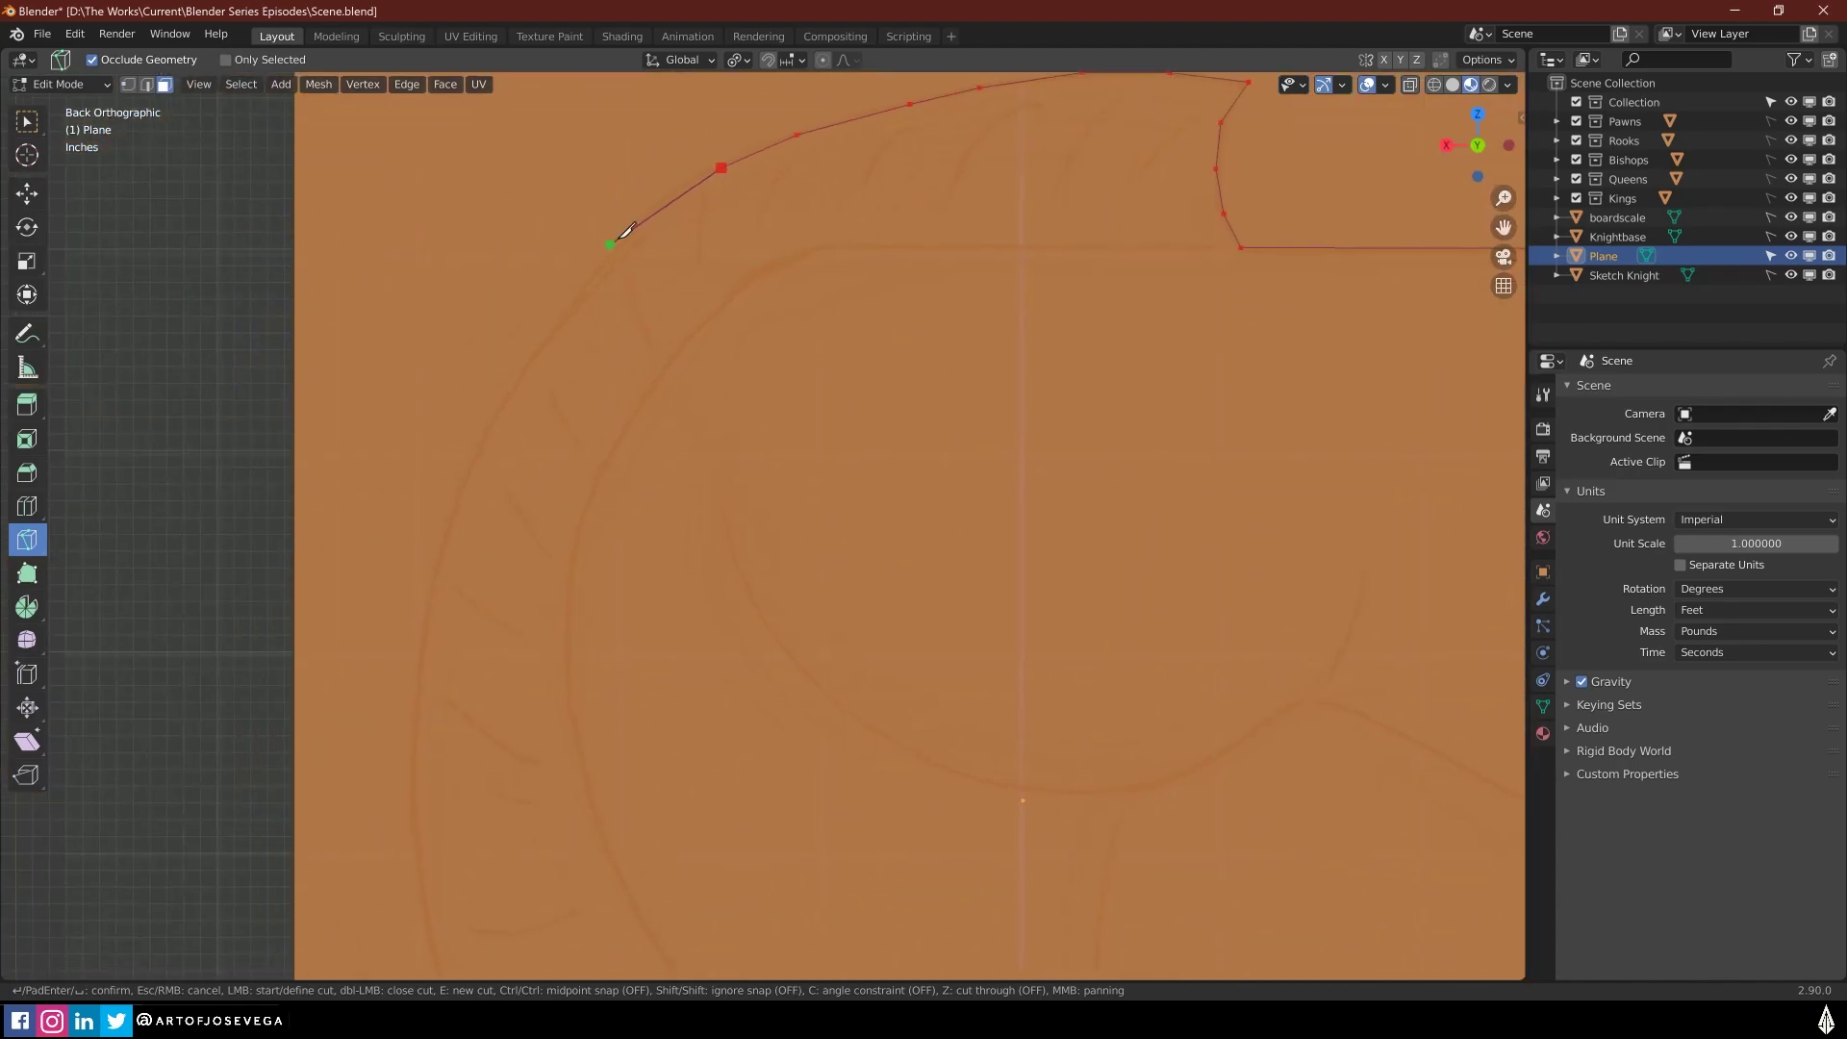
click(668, 205)
click(552, 325)
click(501, 405)
Continue the knife cut down the knight's back toward the base
shift+middle_drag(507, 401, 575, 332)
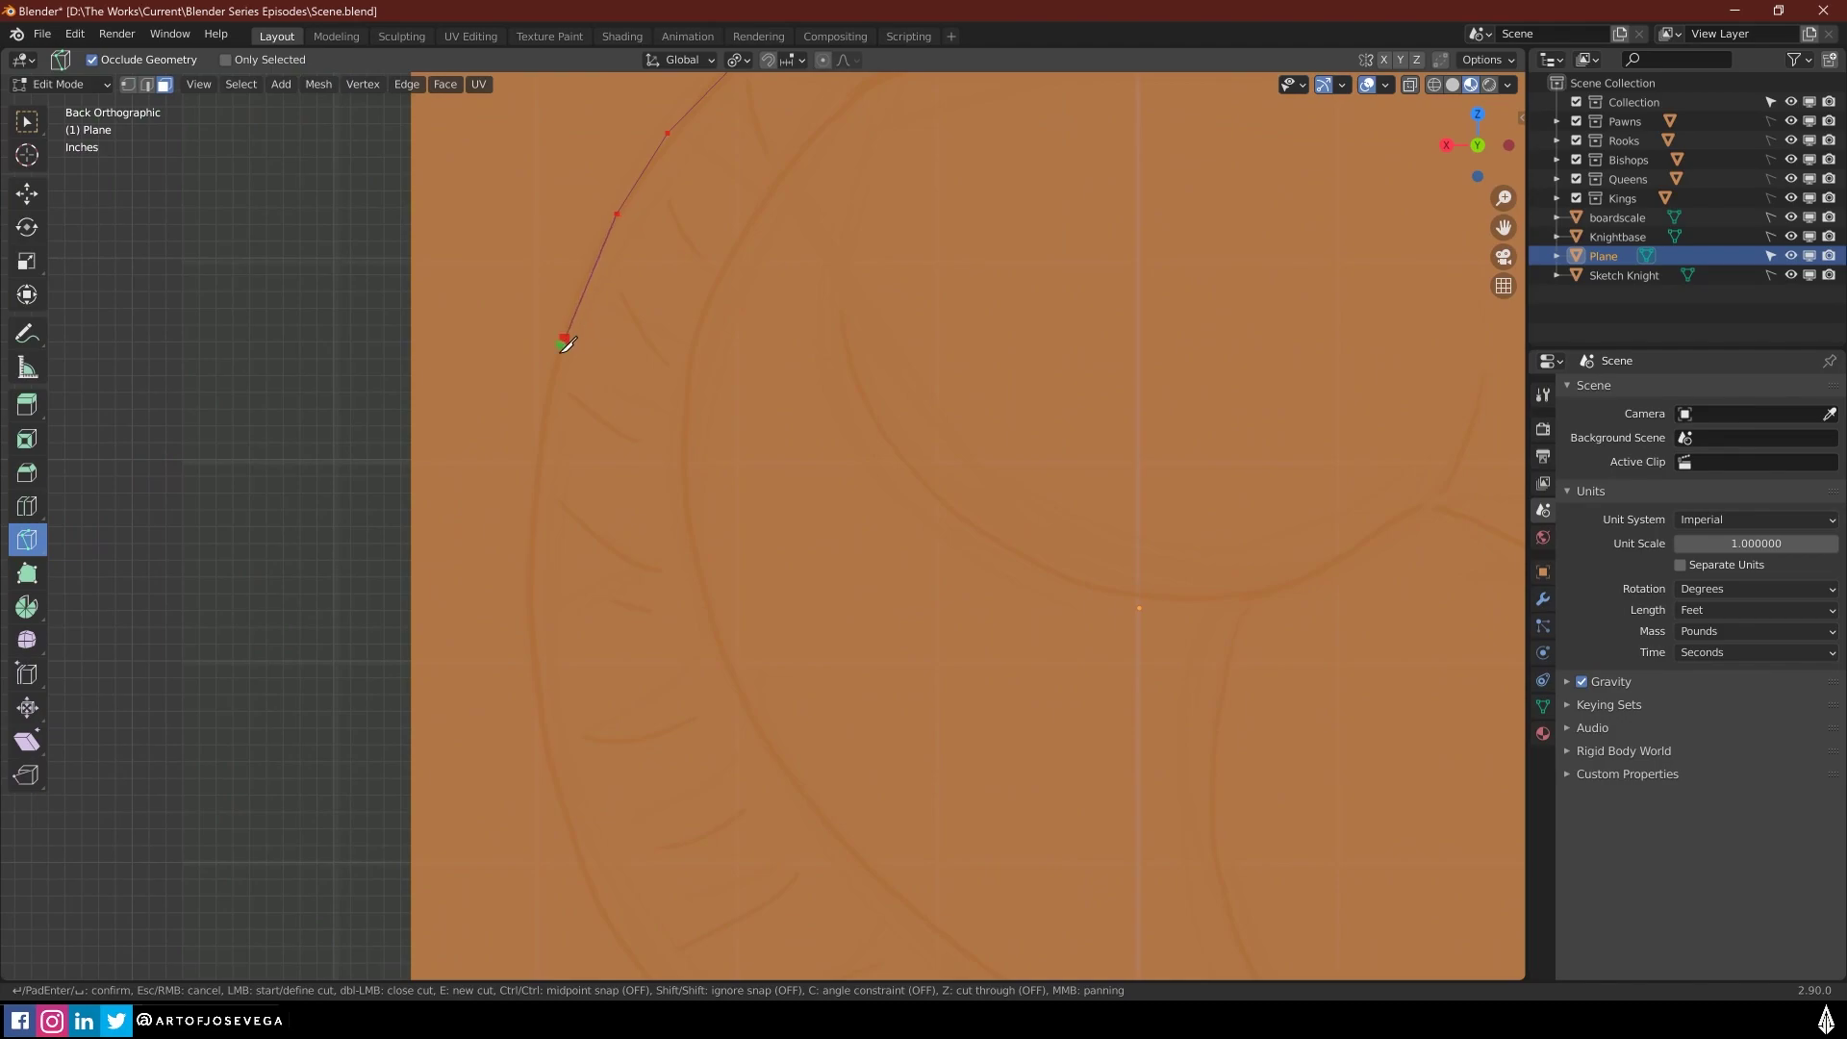
click(565, 339)
click(530, 566)
shift+middle_drag(539, 564, 552, 413)
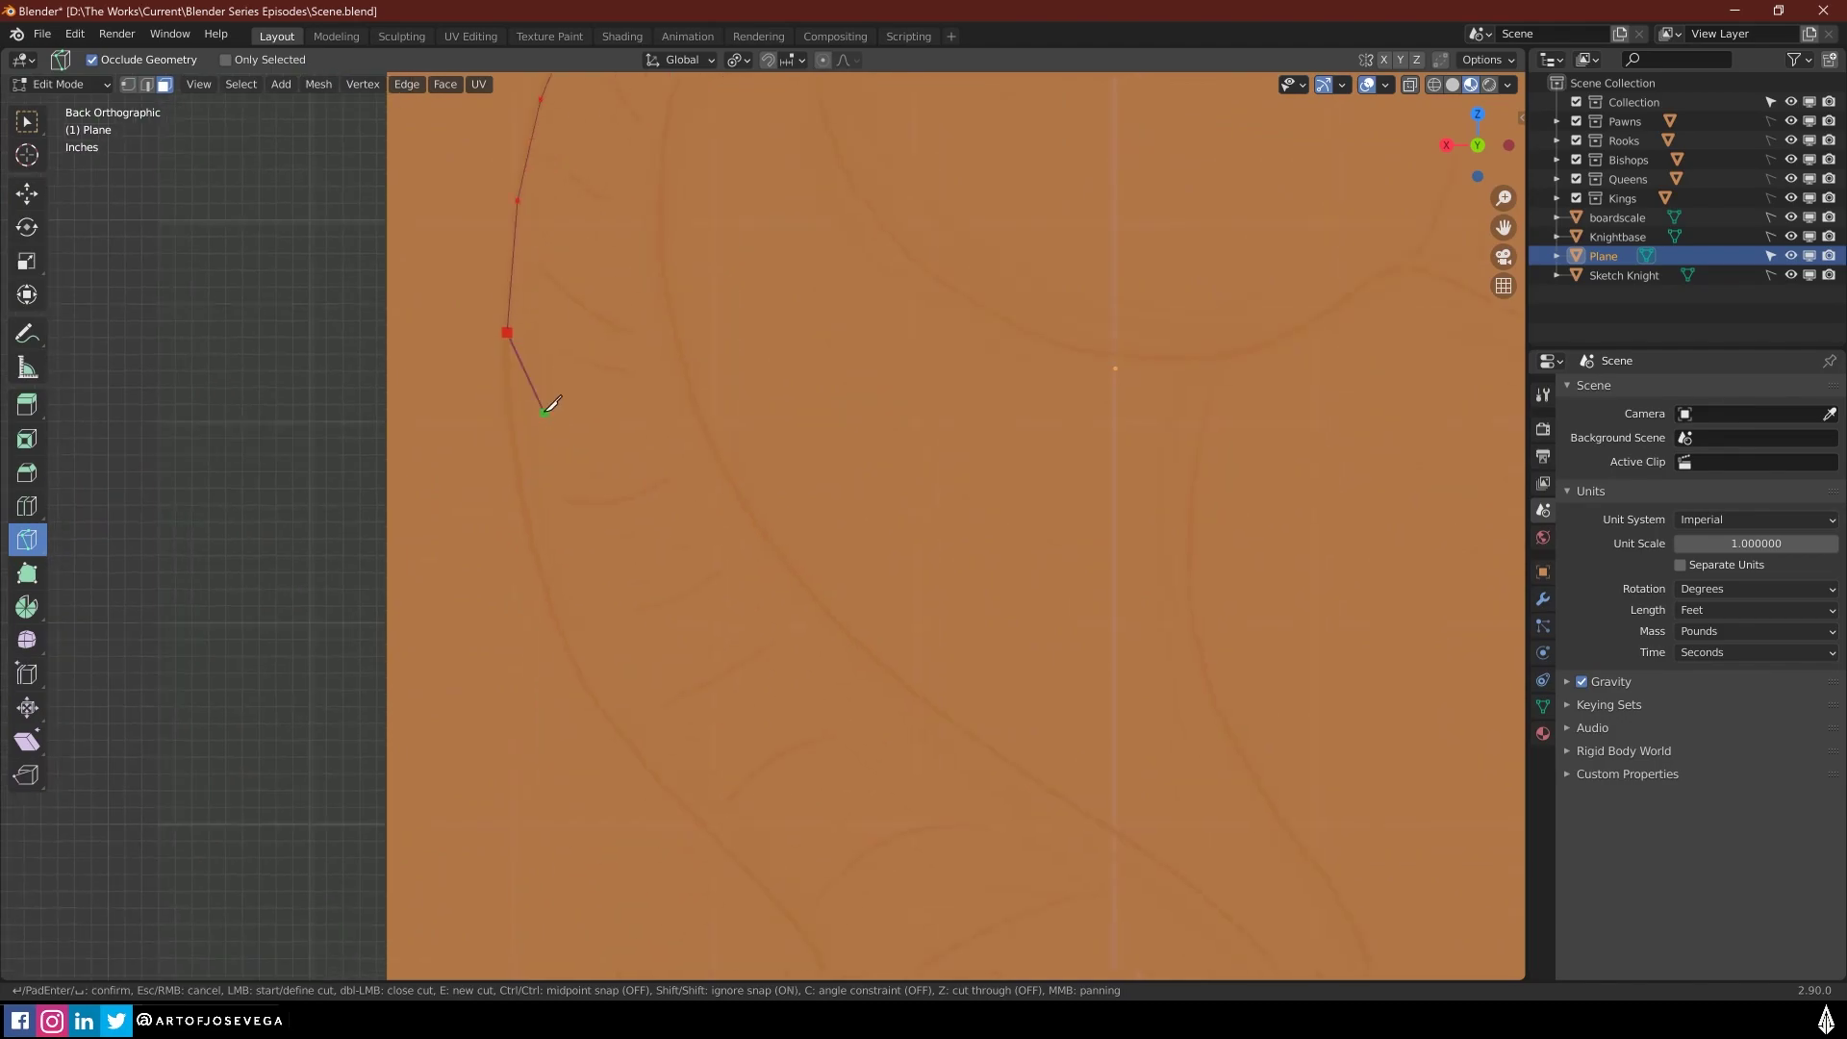
click(517, 433)
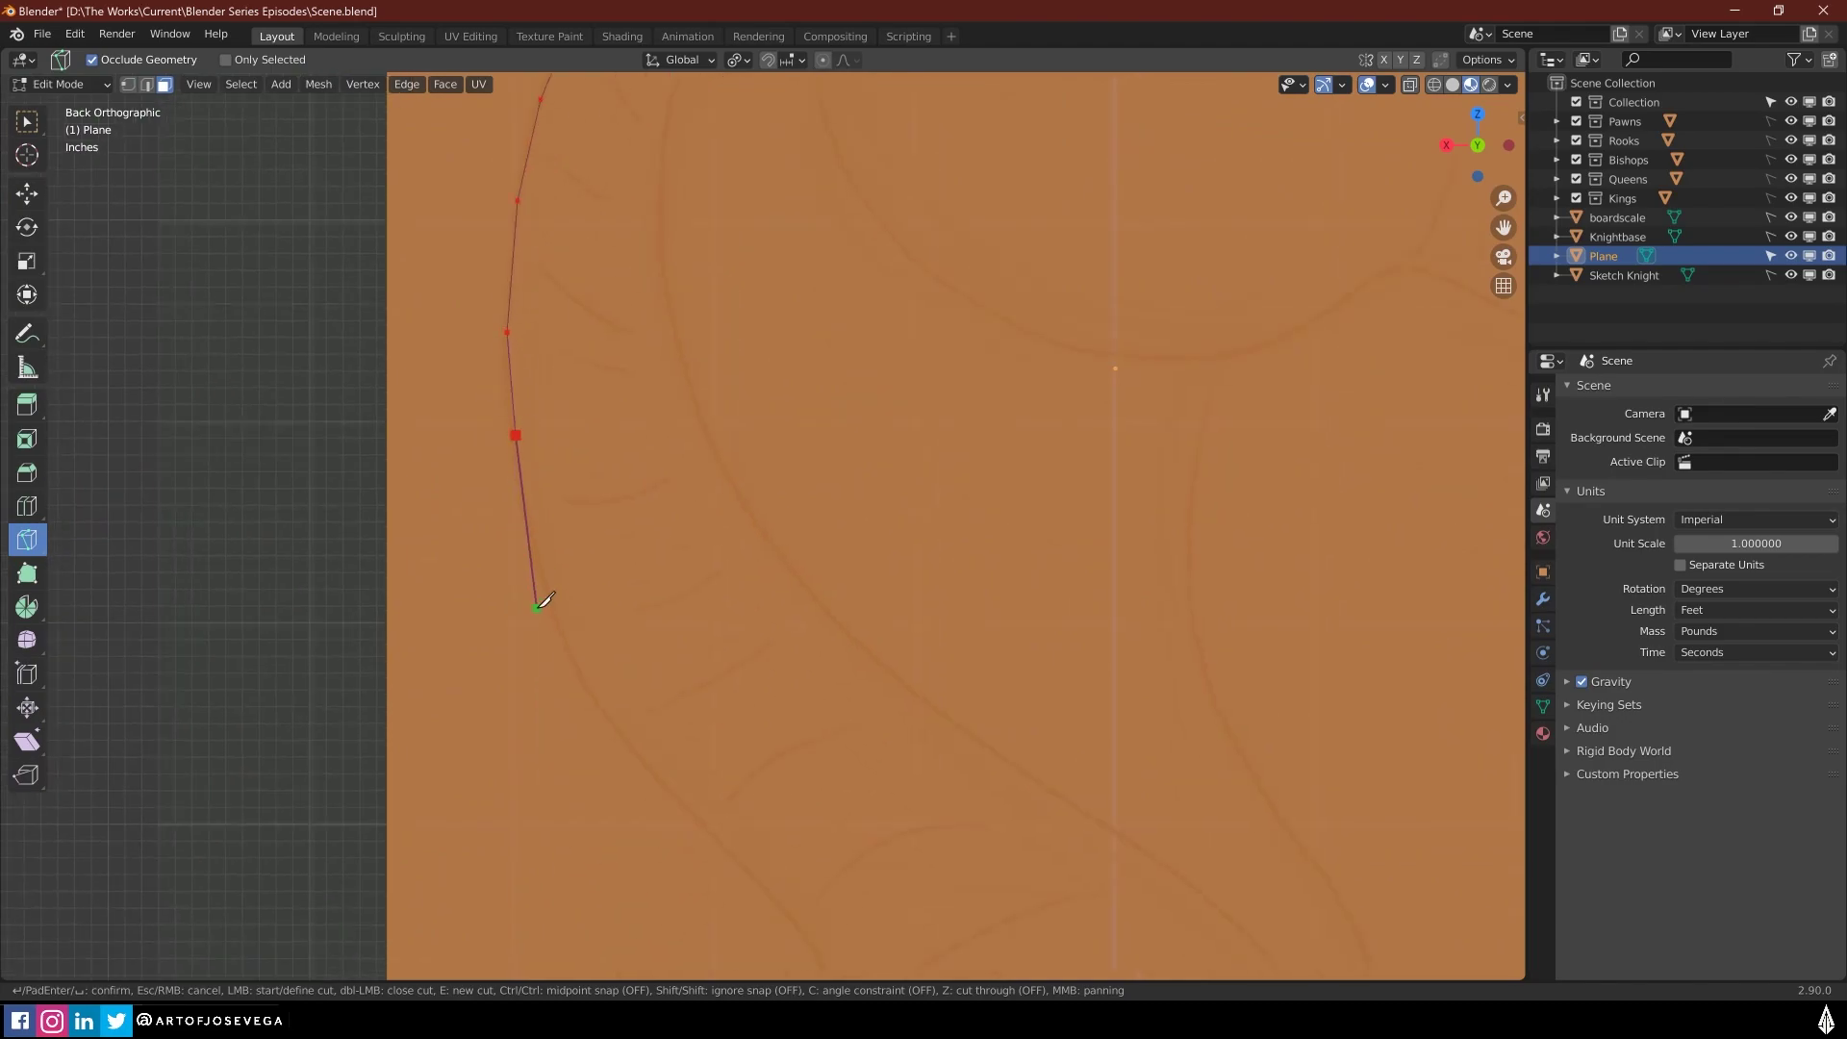
click(535, 550)
click(576, 680)
shift+middle_drag(639, 701, 556, 551)
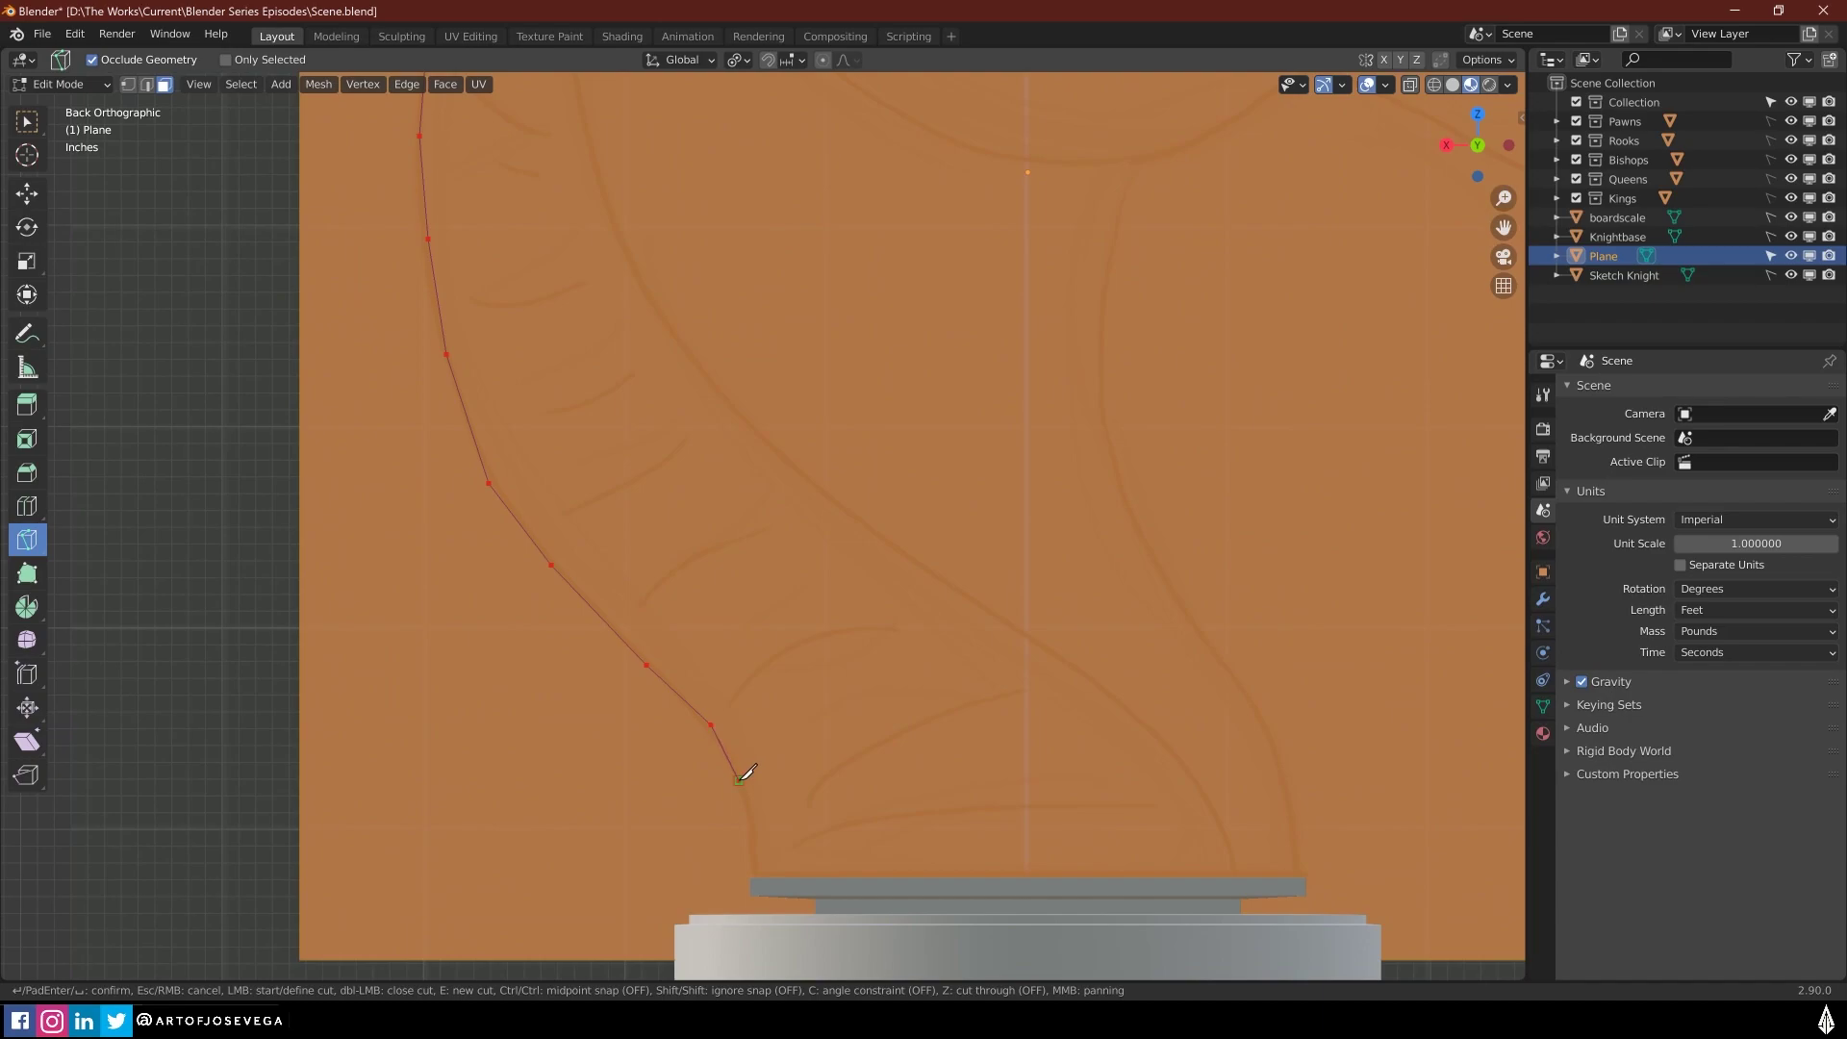
Run the cut across the base and up the front of the neck and chest
click(756, 885)
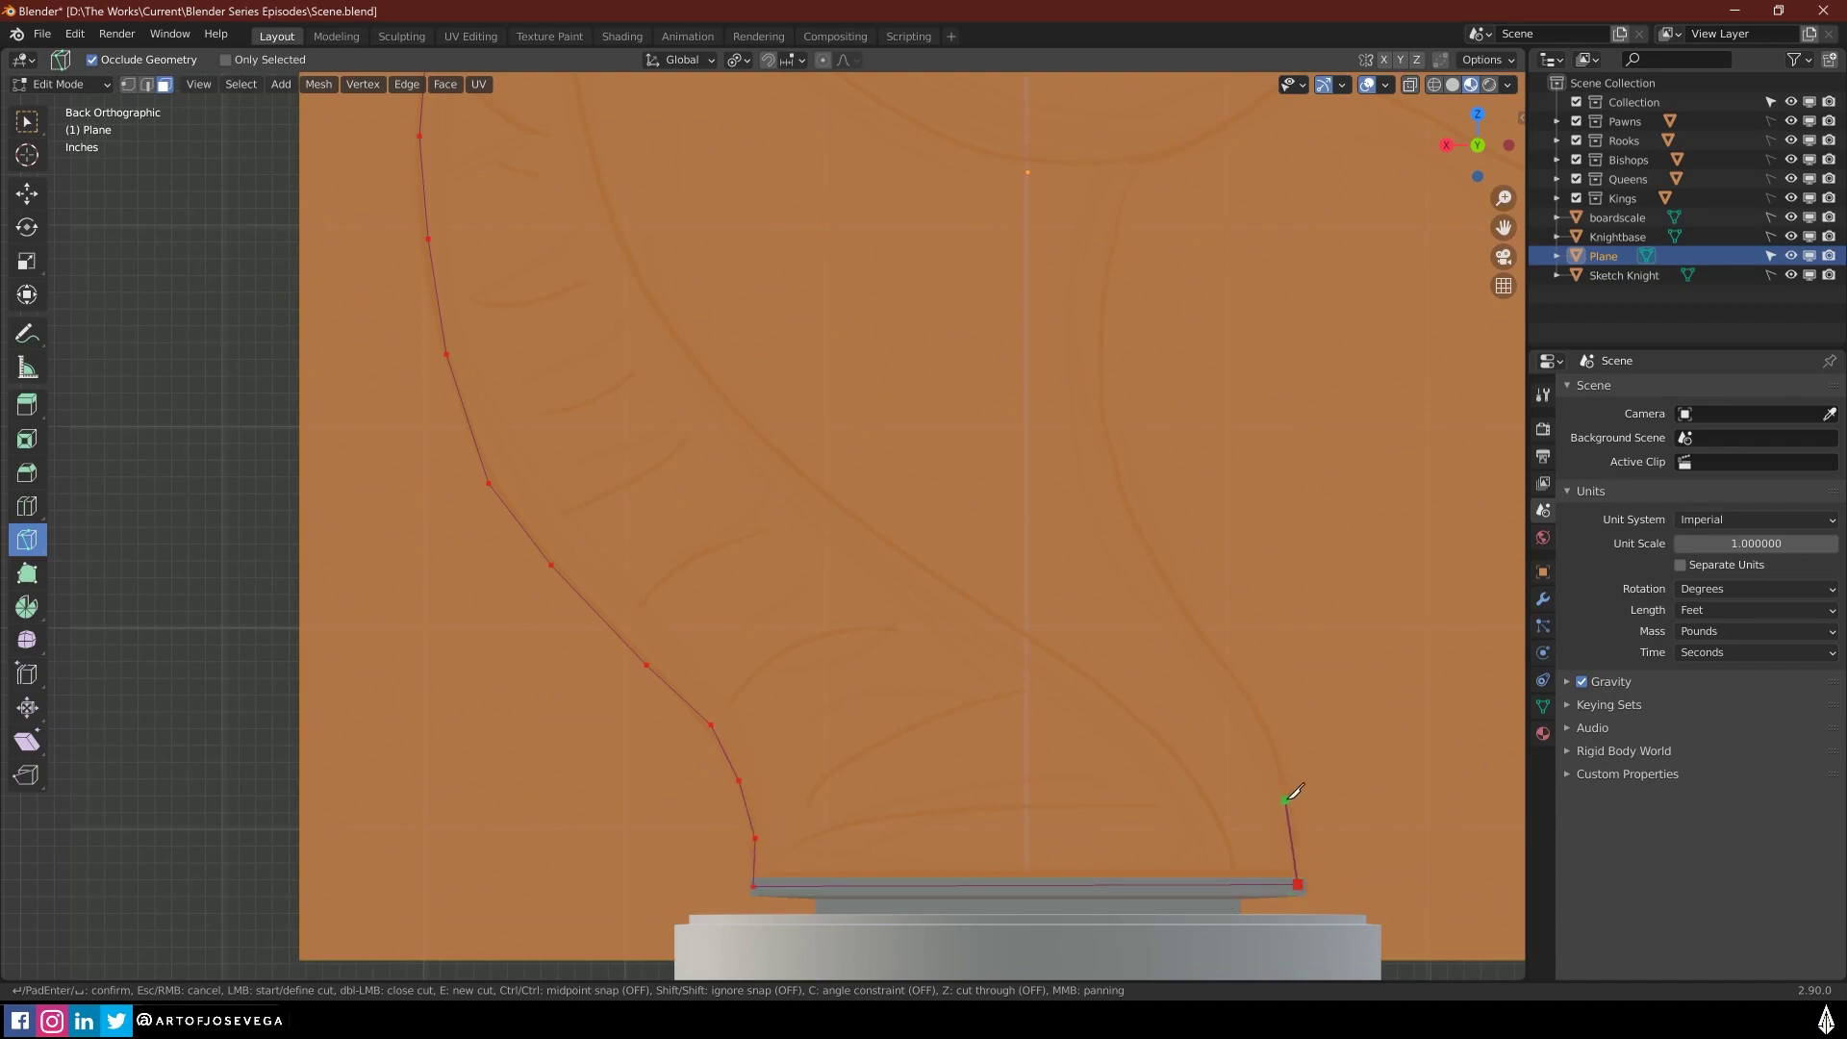
click(1288, 800)
click(1231, 669)
click(1133, 517)
shift+middle_drag(1163, 371, 915, 606)
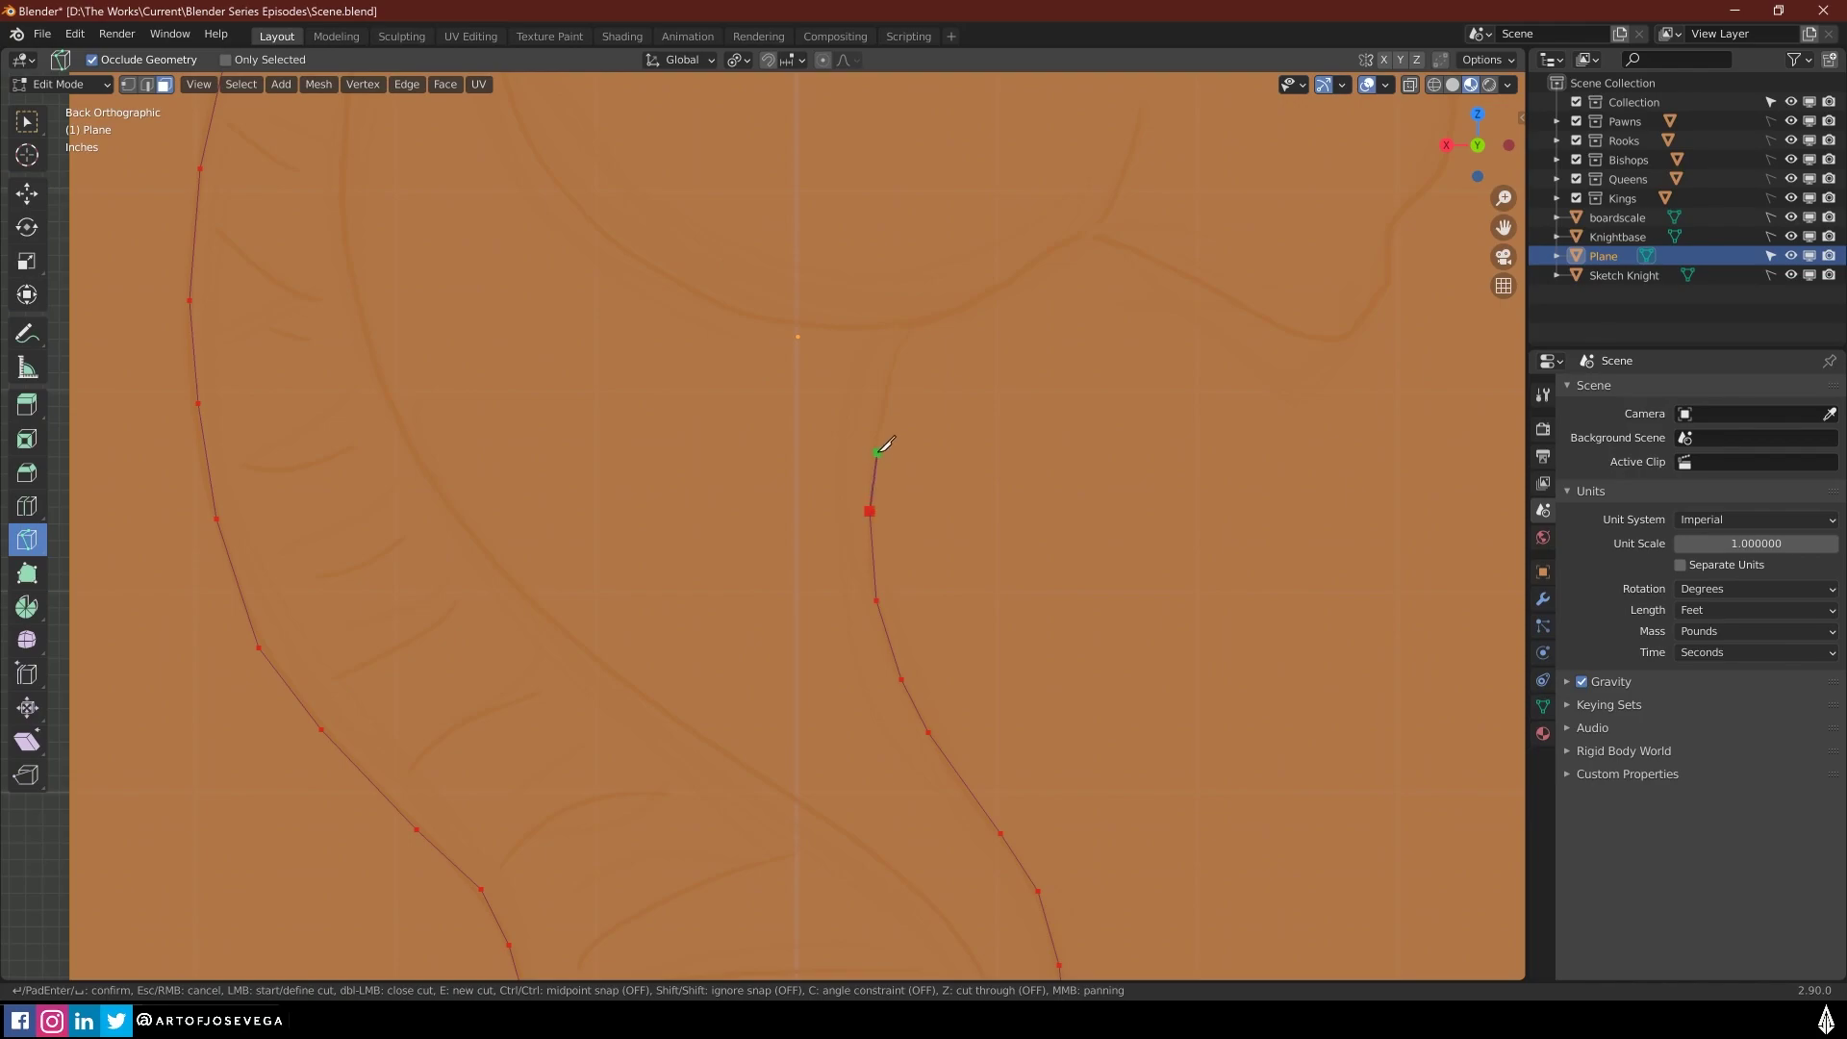
click(877, 449)
Trace the cut under the jaw, around the muzzle and up the nose
click(1102, 237)
click(1394, 280)
middle_drag(1395, 279, 1221, 447)
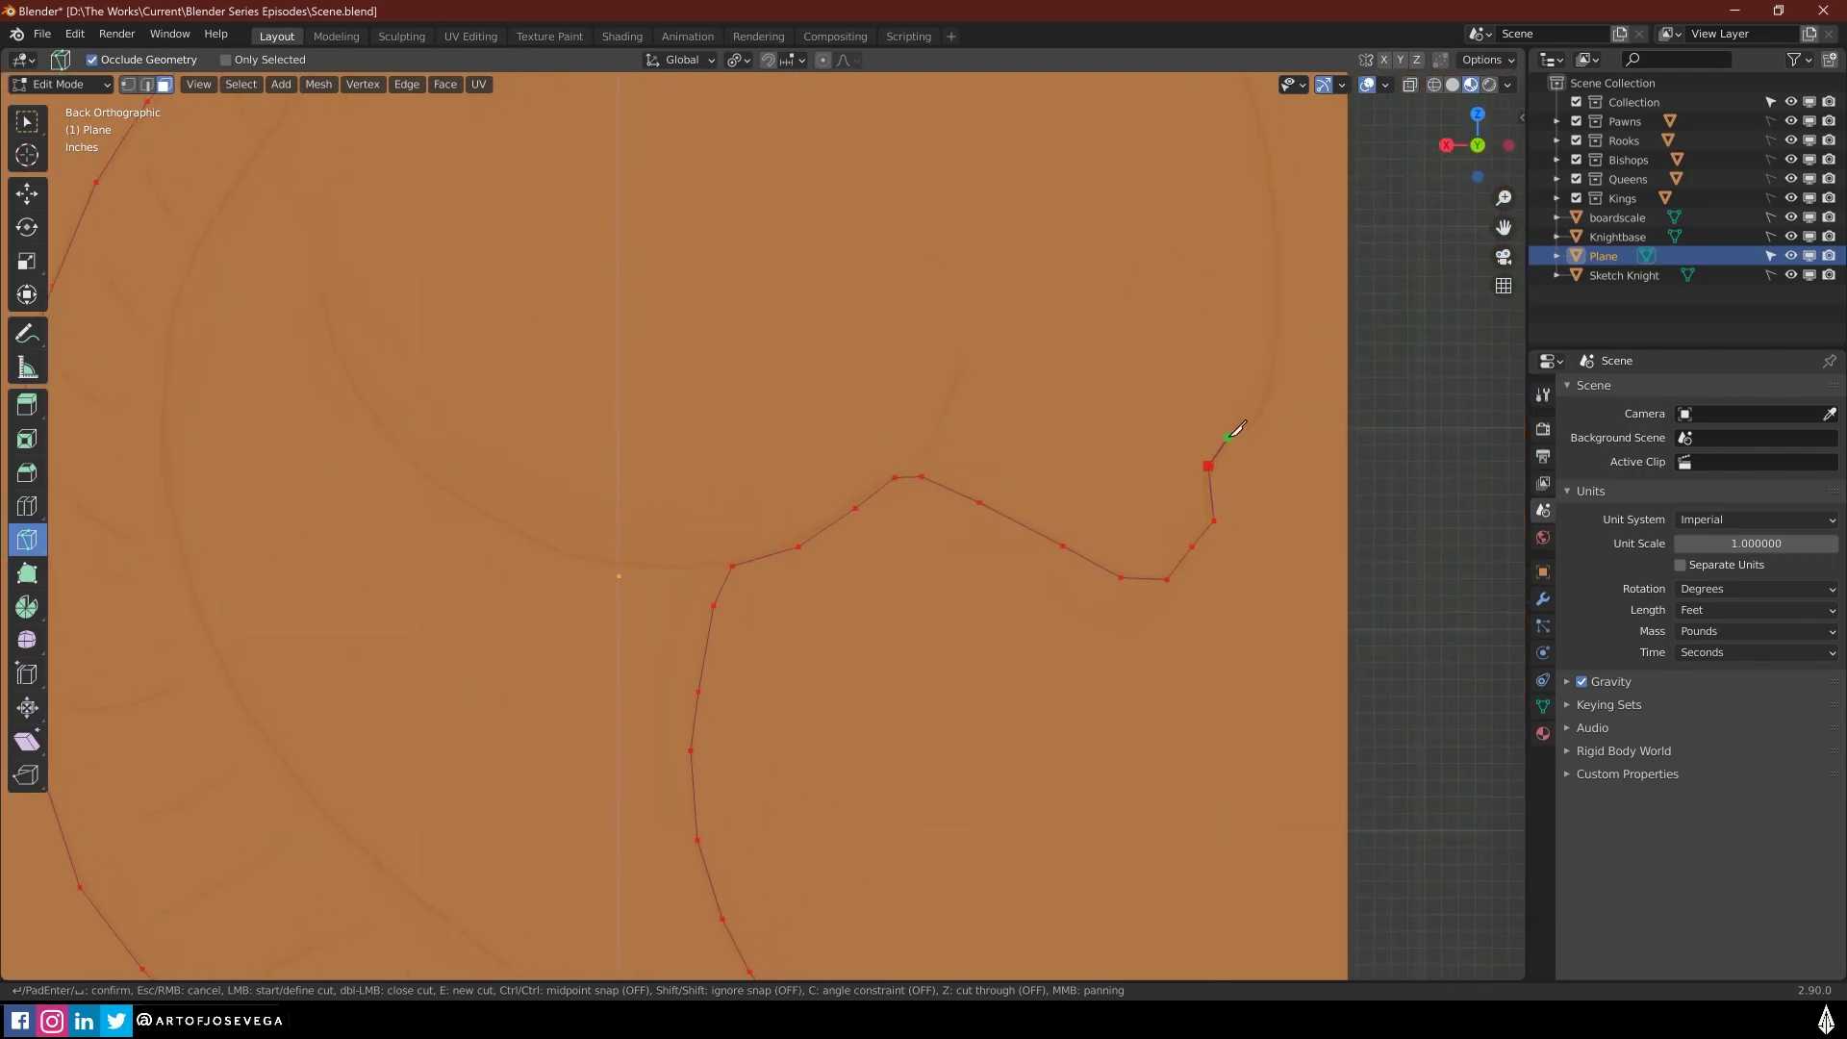
middle_drag(1277, 398, 1261, 495)
click(1256, 493)
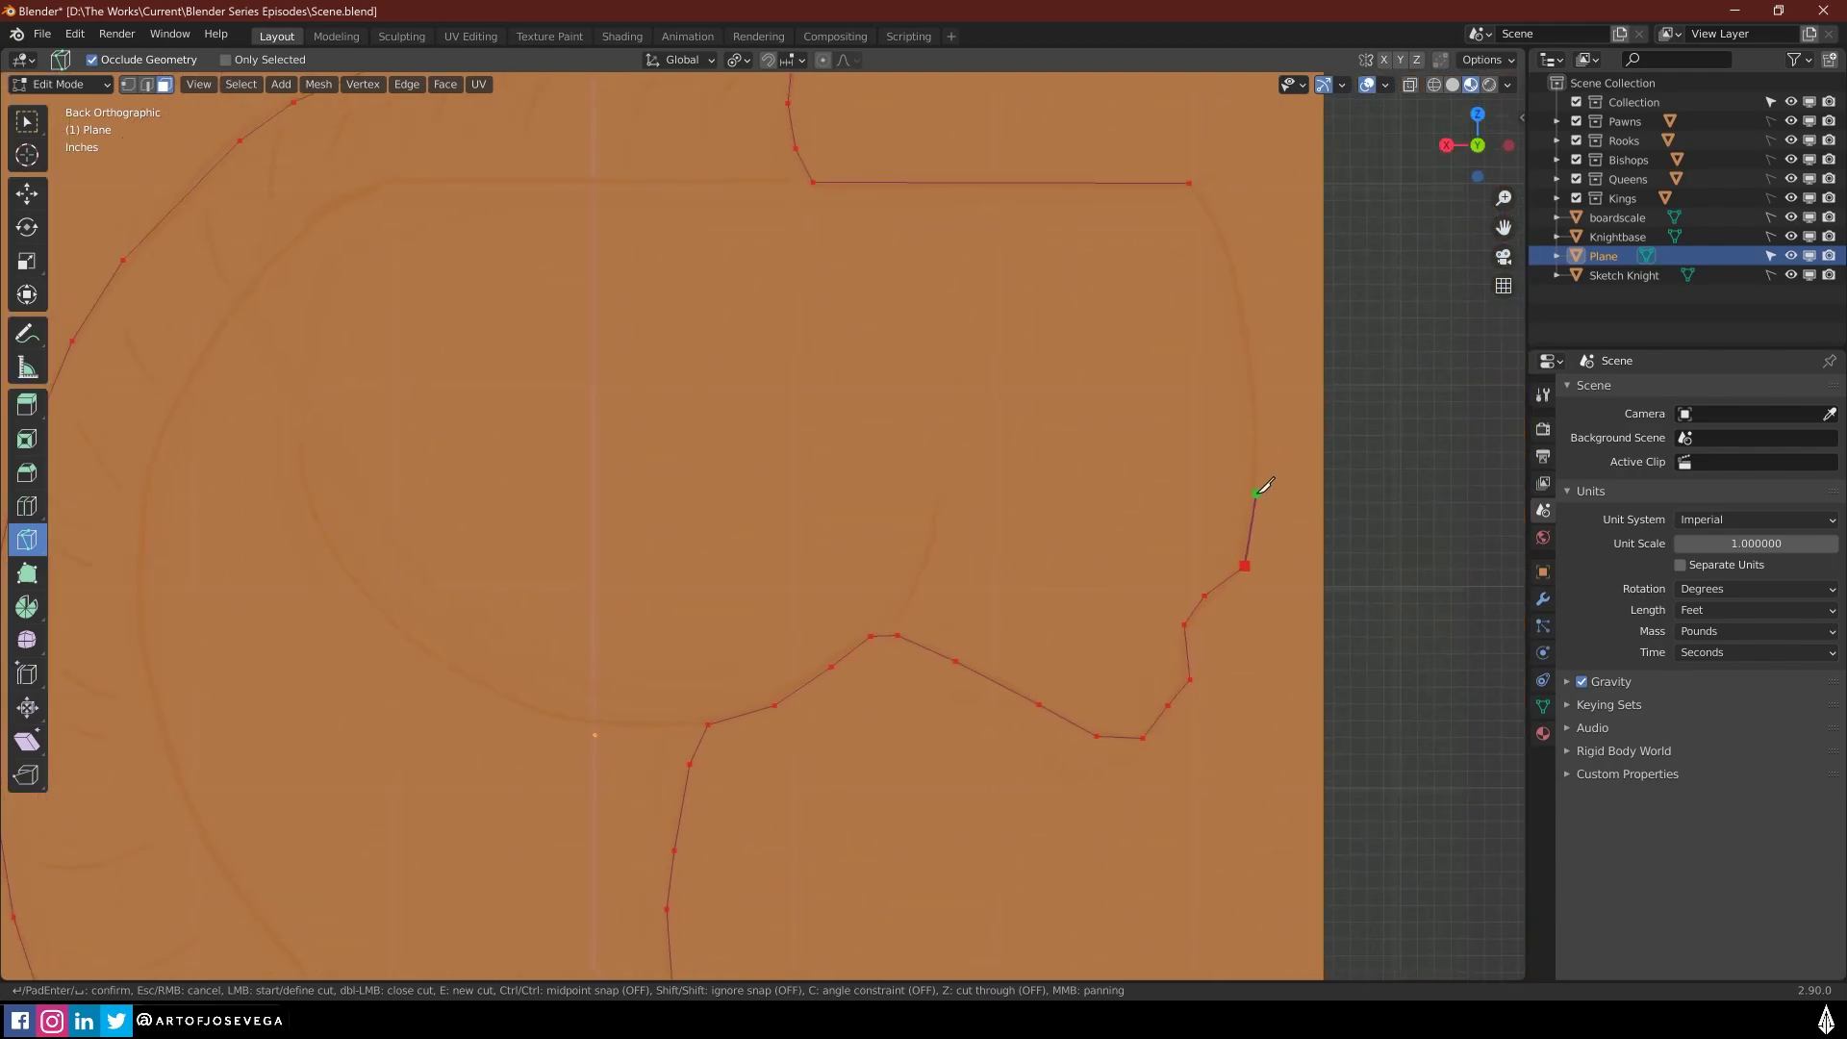
click(1261, 395)
click(1235, 271)
Confirm the knife cut along the knight outline and check it against the sketch
key(Return)
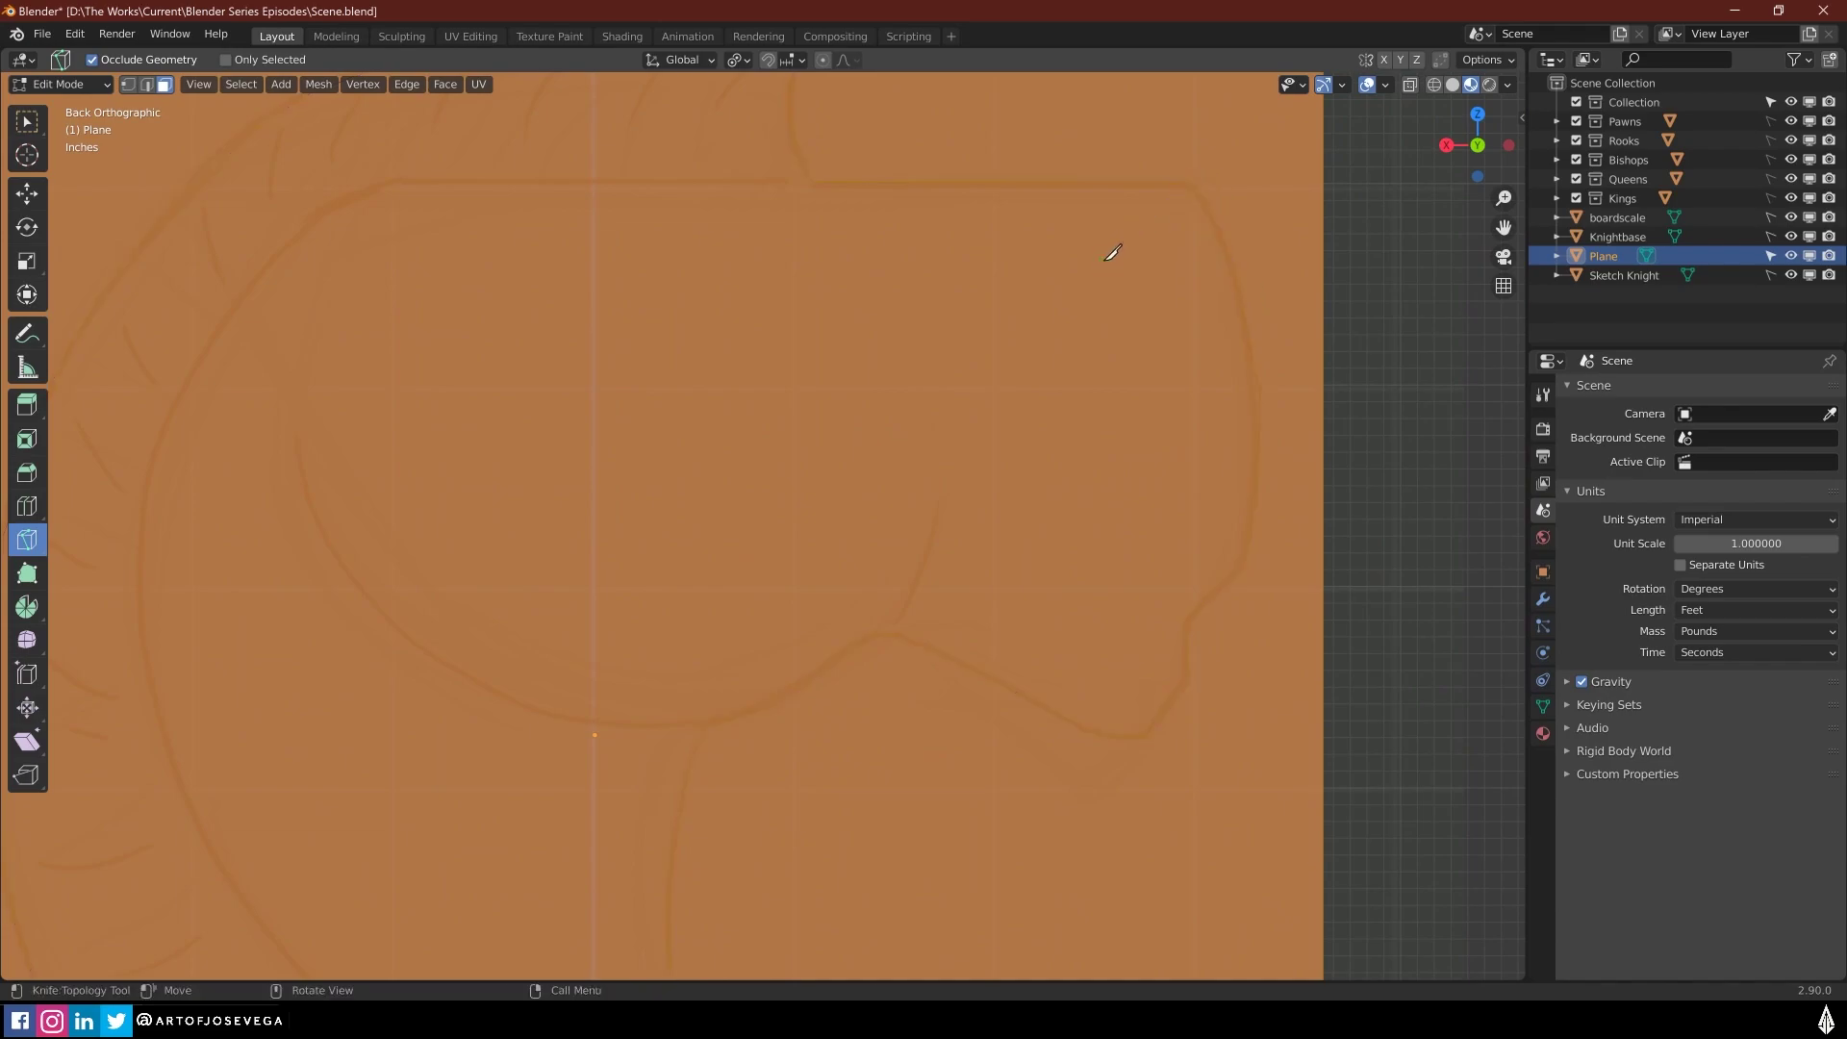
scroll(954, 426, down, 5)
scroll(862, 453, up, 3)
key(Tab)
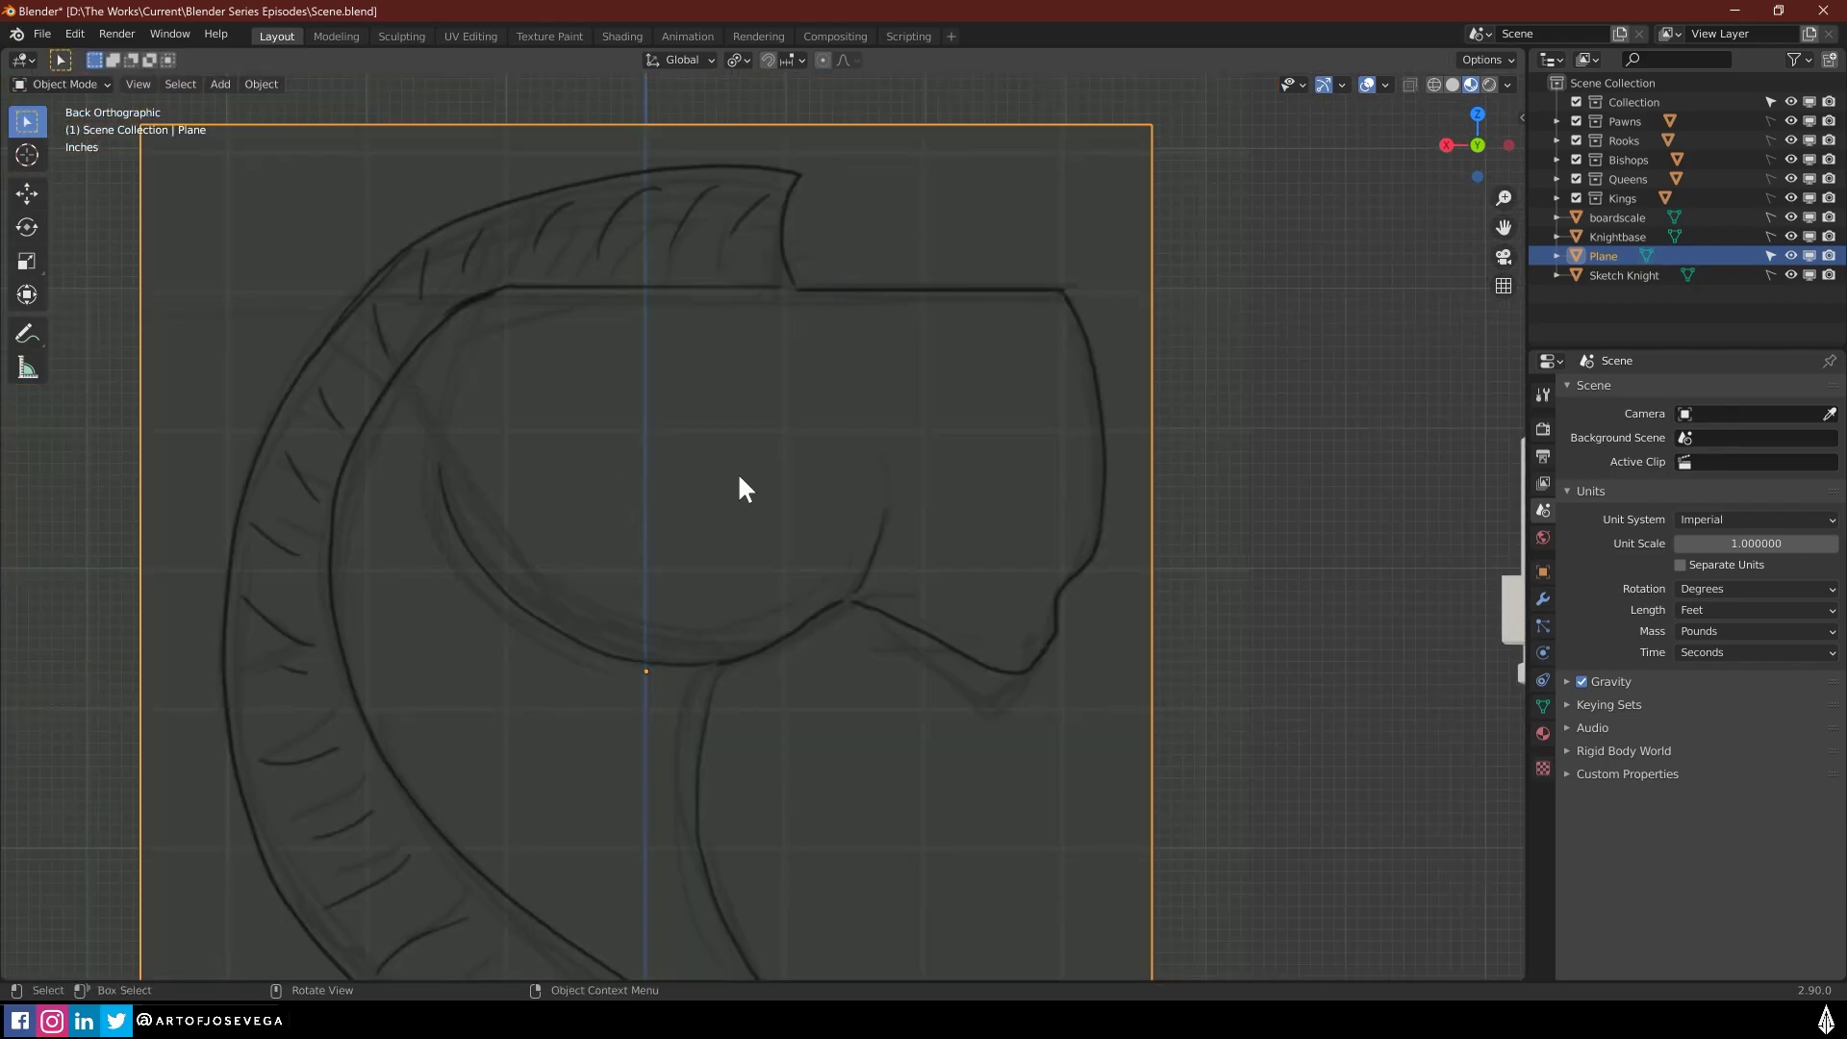
key(Tab)
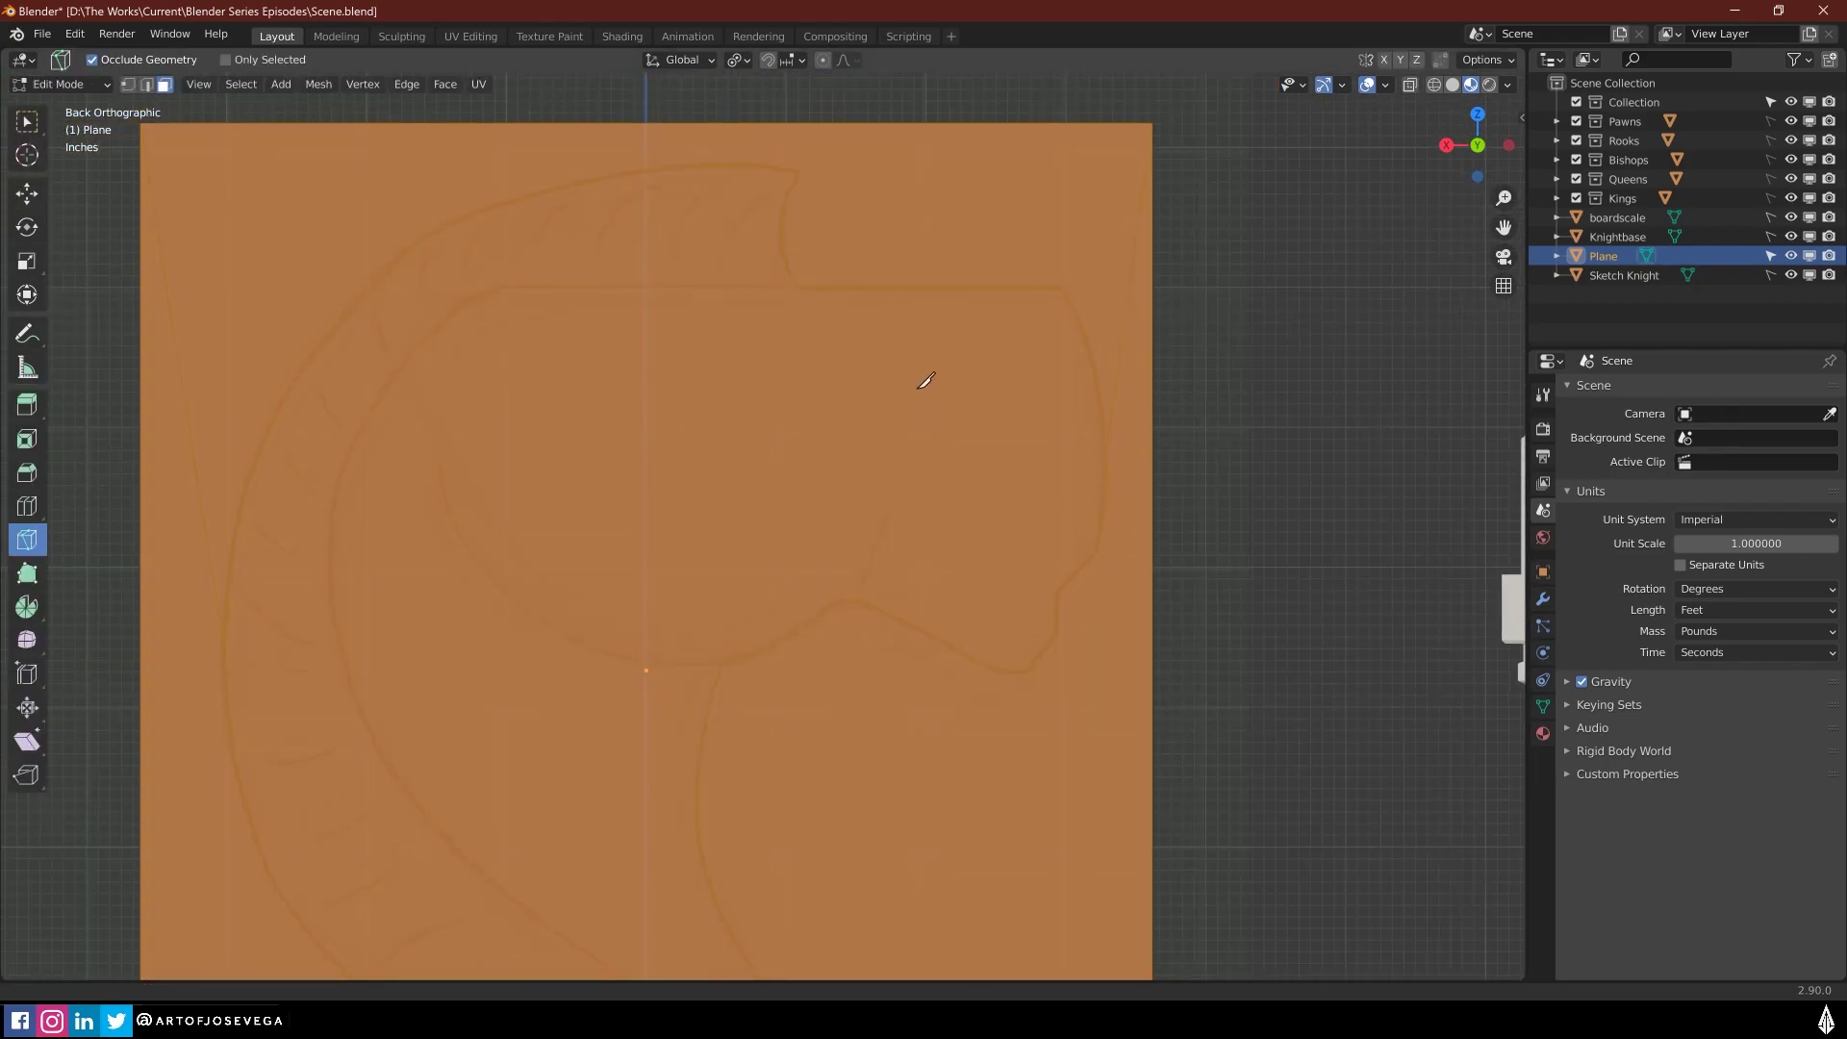
Select the upper and lower outer faces around the knight and delete them as Faces
shift+scroll(928, 379, down, 1)
click(26, 121)
click(879, 214)
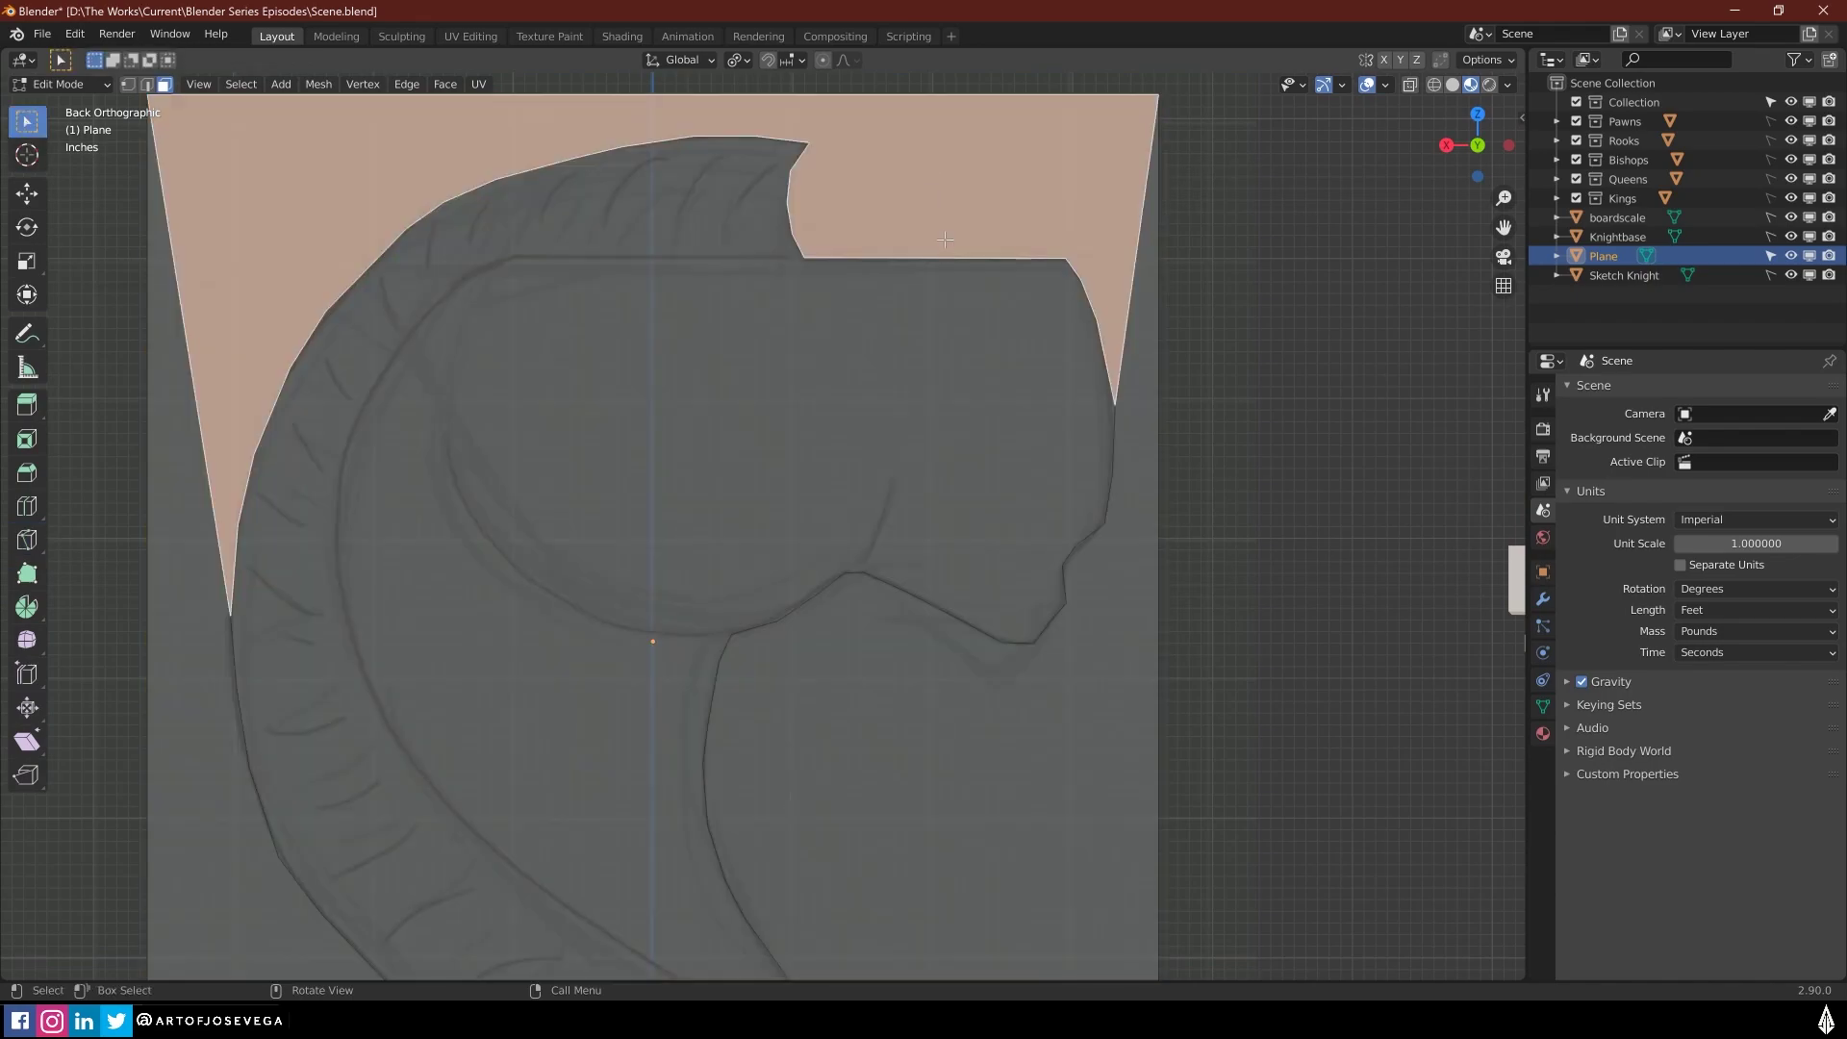
scroll(673, 337, down, 4)
shift+click(777, 550)
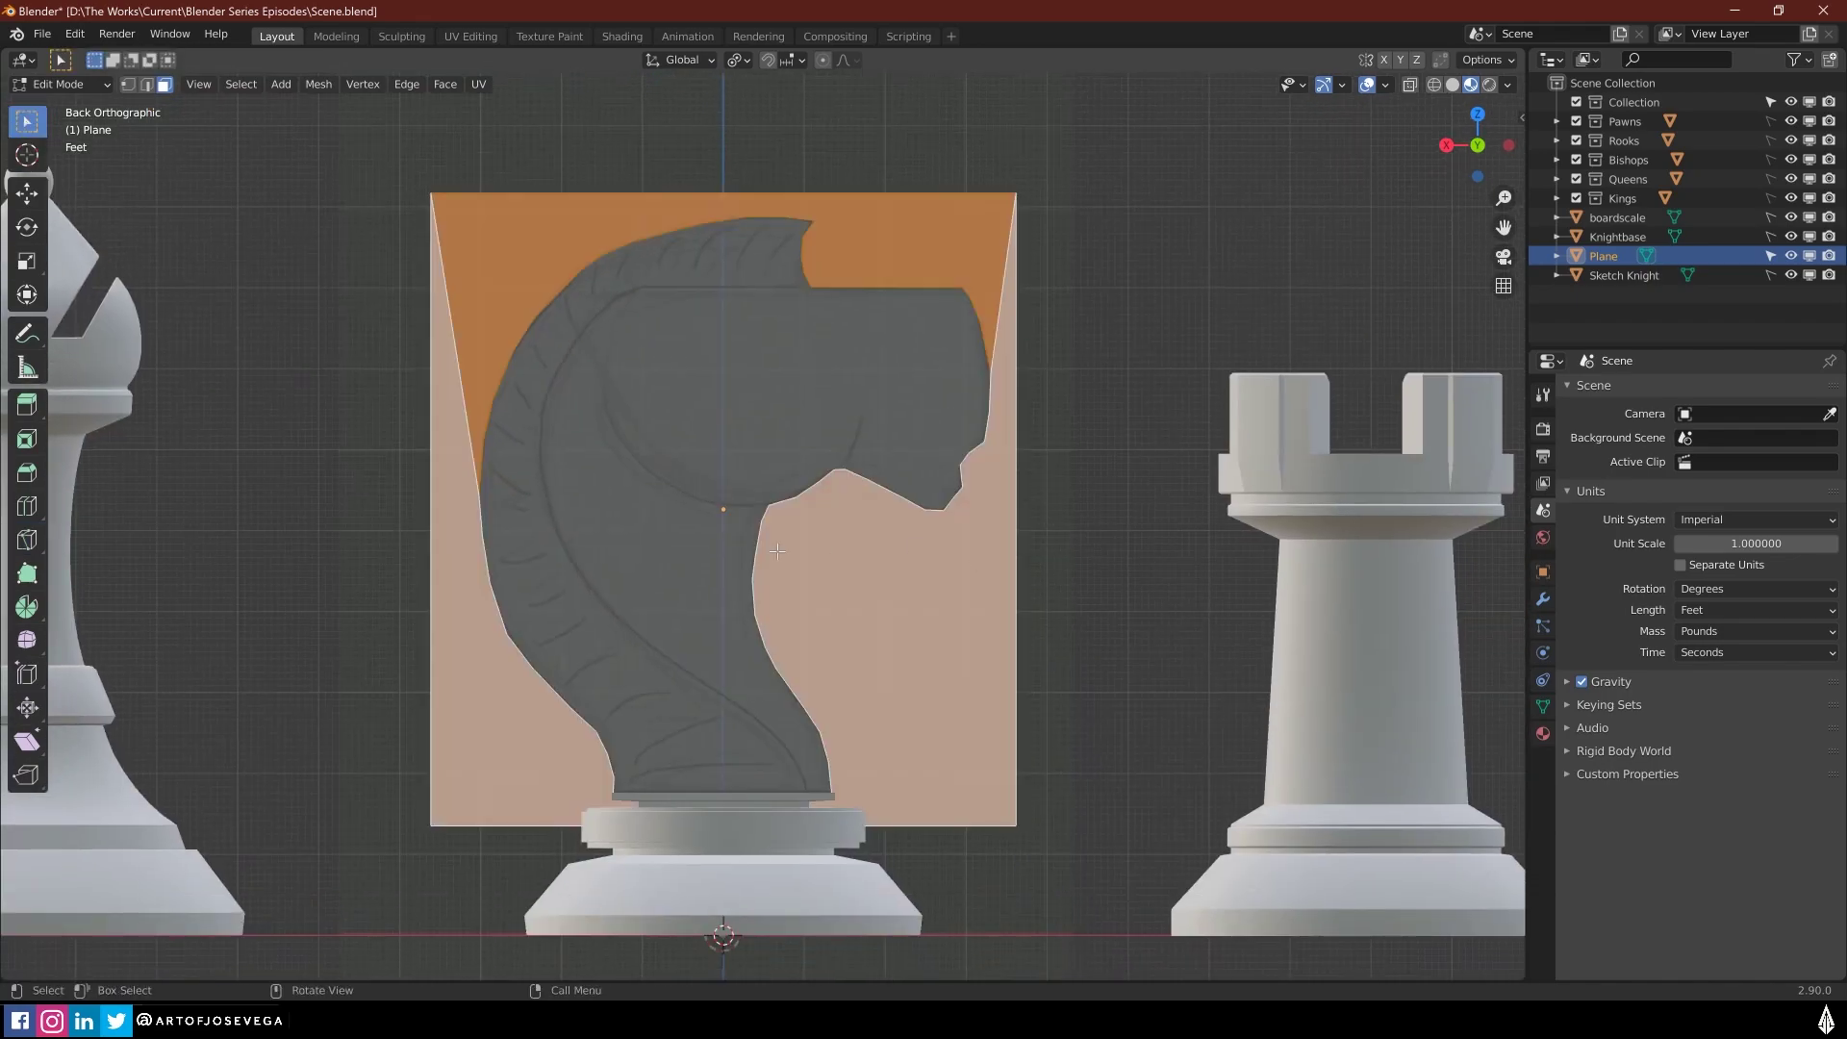
scroll(896, 550, up, 3)
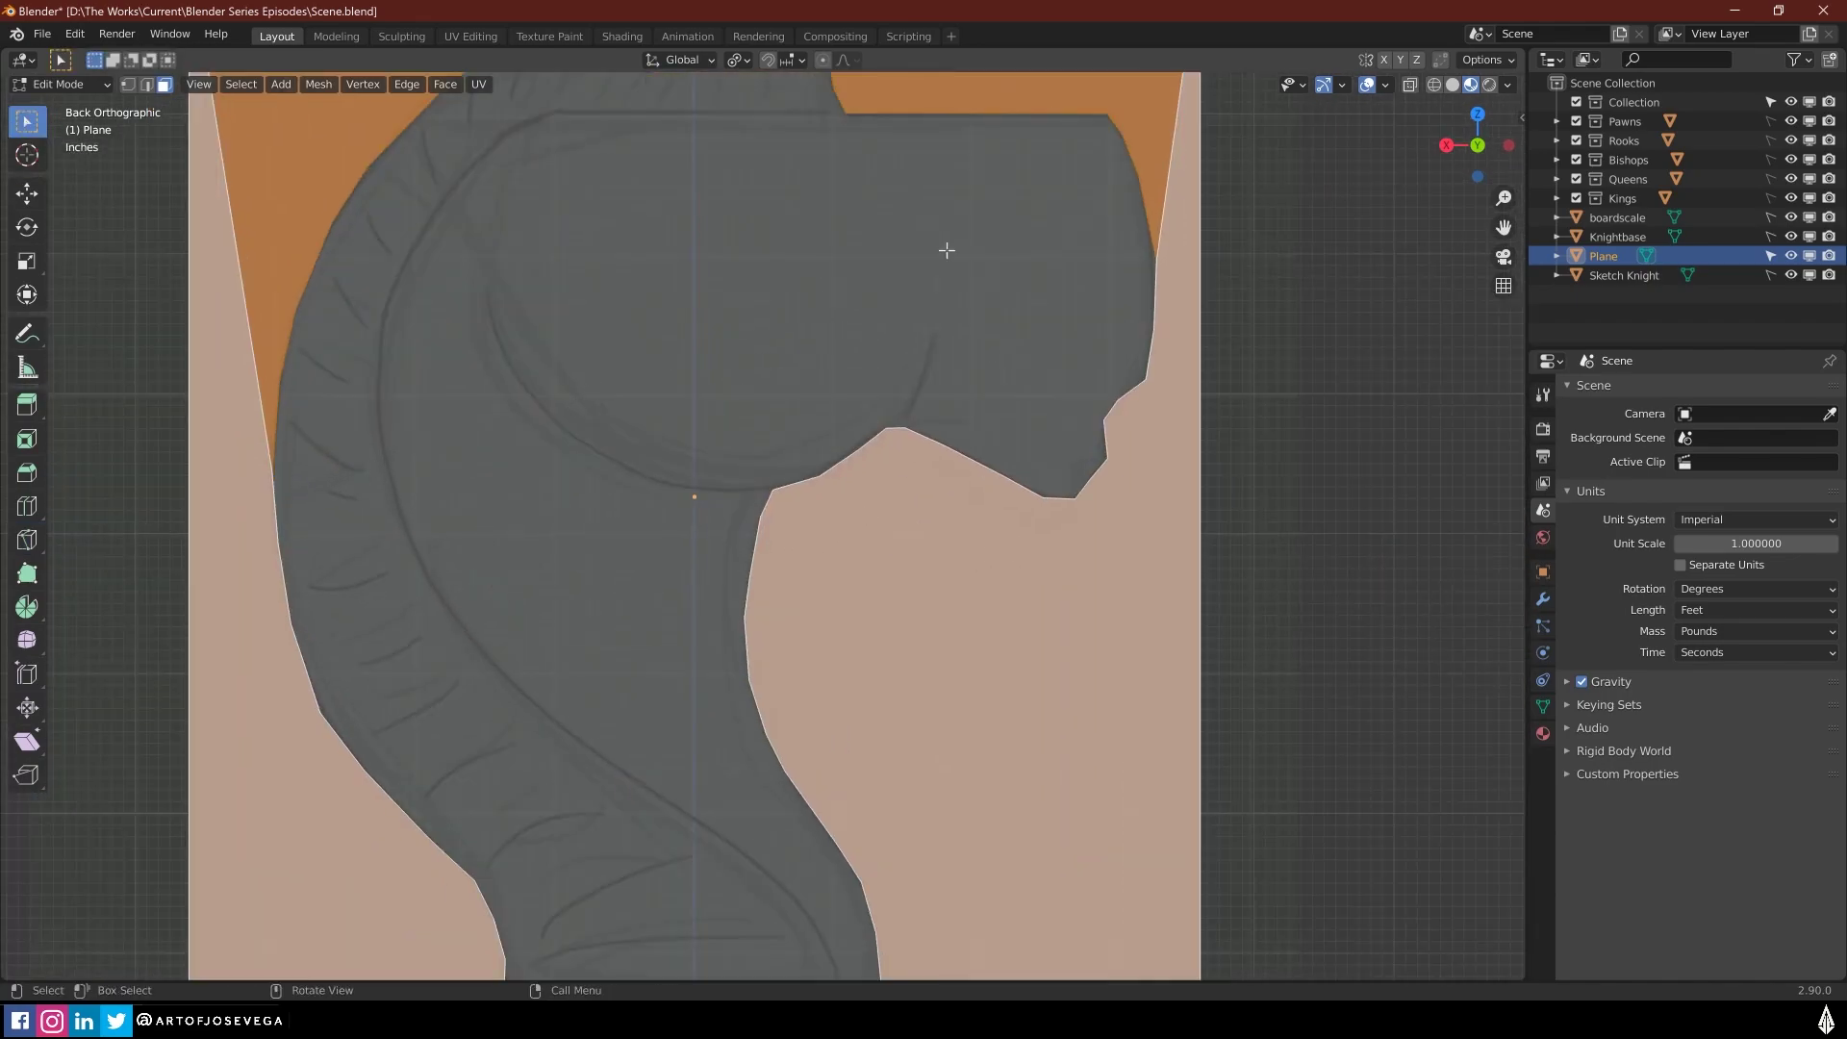
scroll(947, 250, down, 3)
key(x)
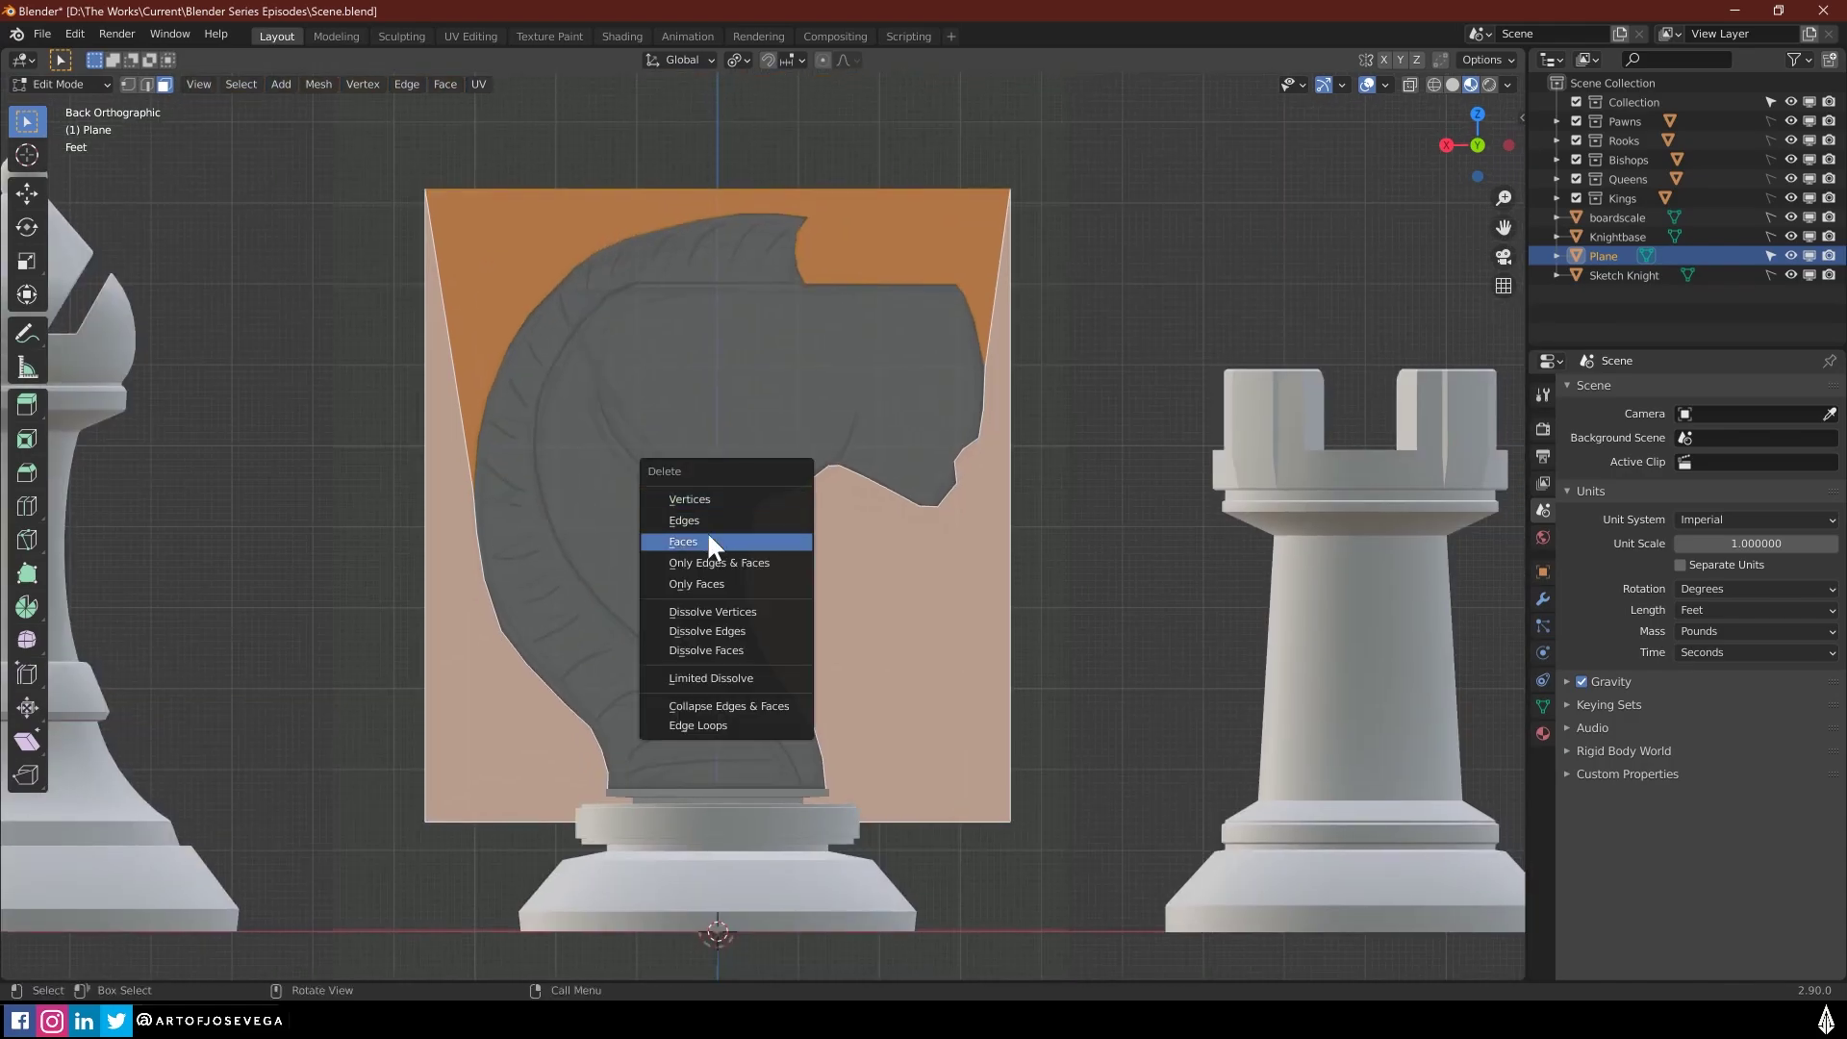
click(709, 542)
middle_drag(871, 446, 719, 481)
Fill the knight outline with a single face using F
key(Tab)
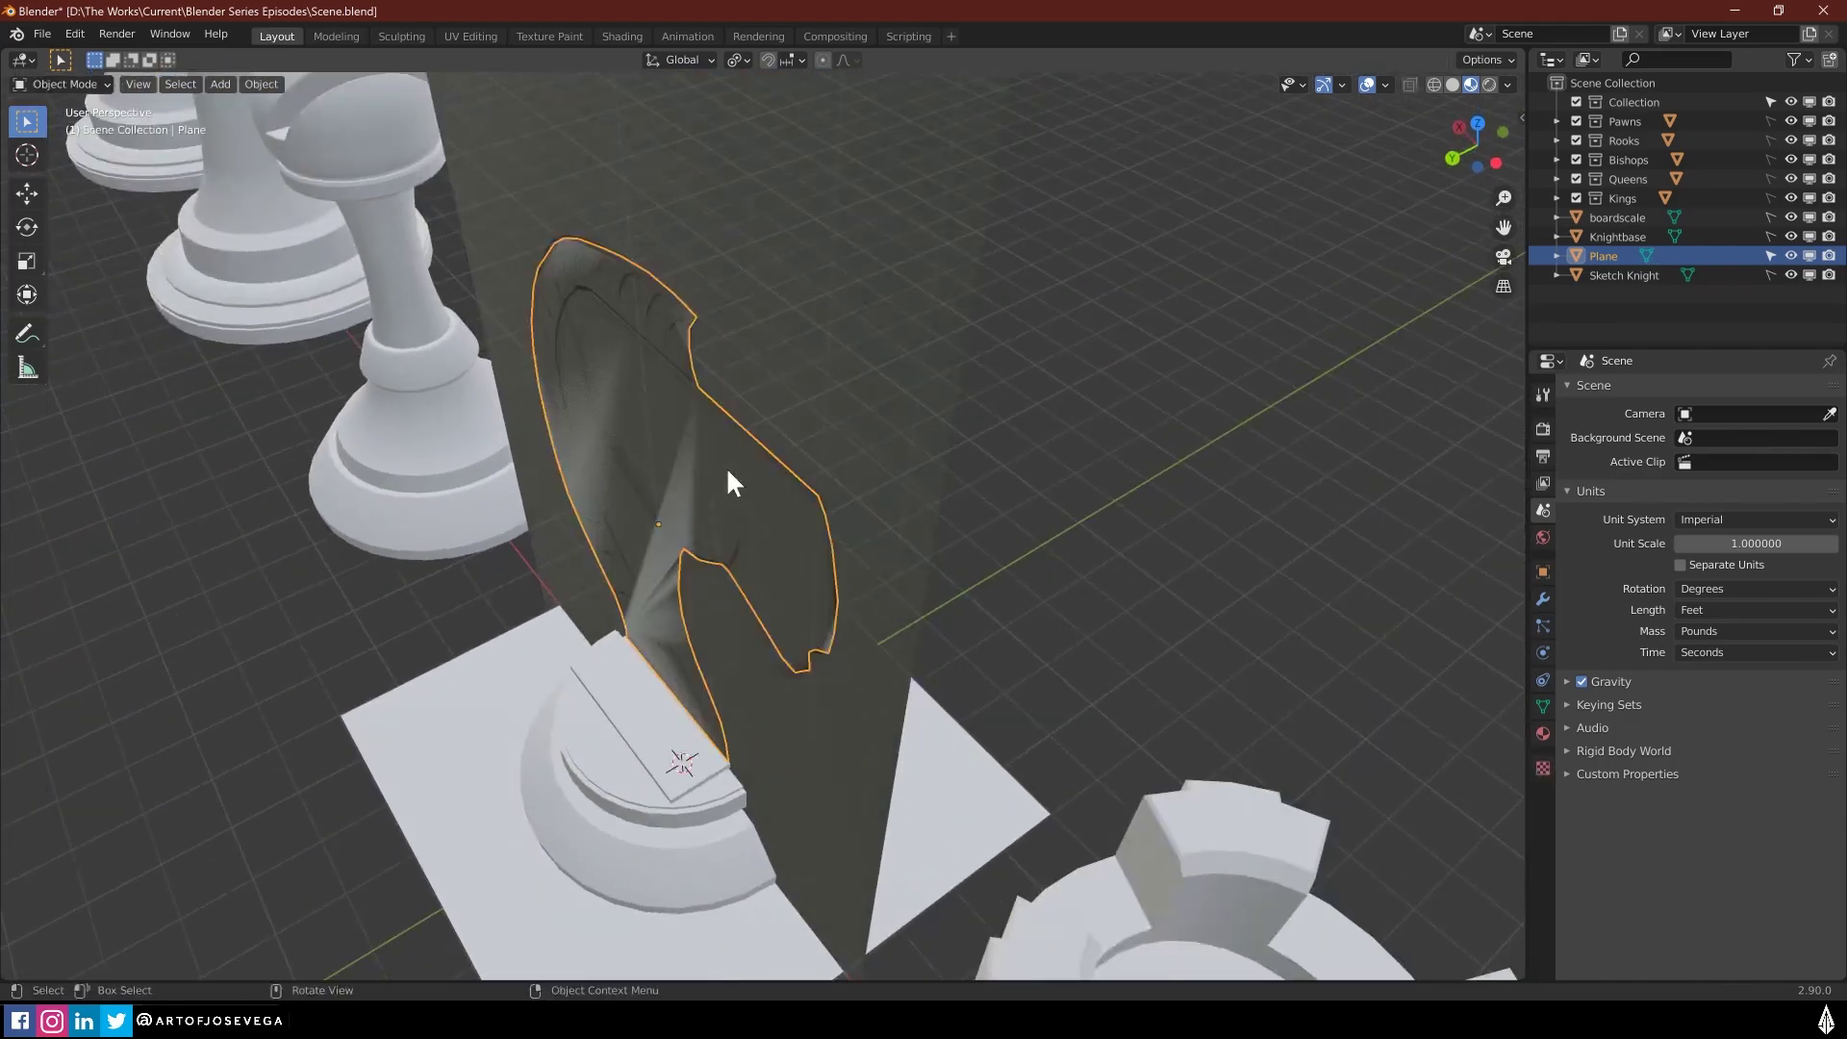
key(Tab)
key(f)
key(Tab)
middle_drag(960, 557, 1043, 450)
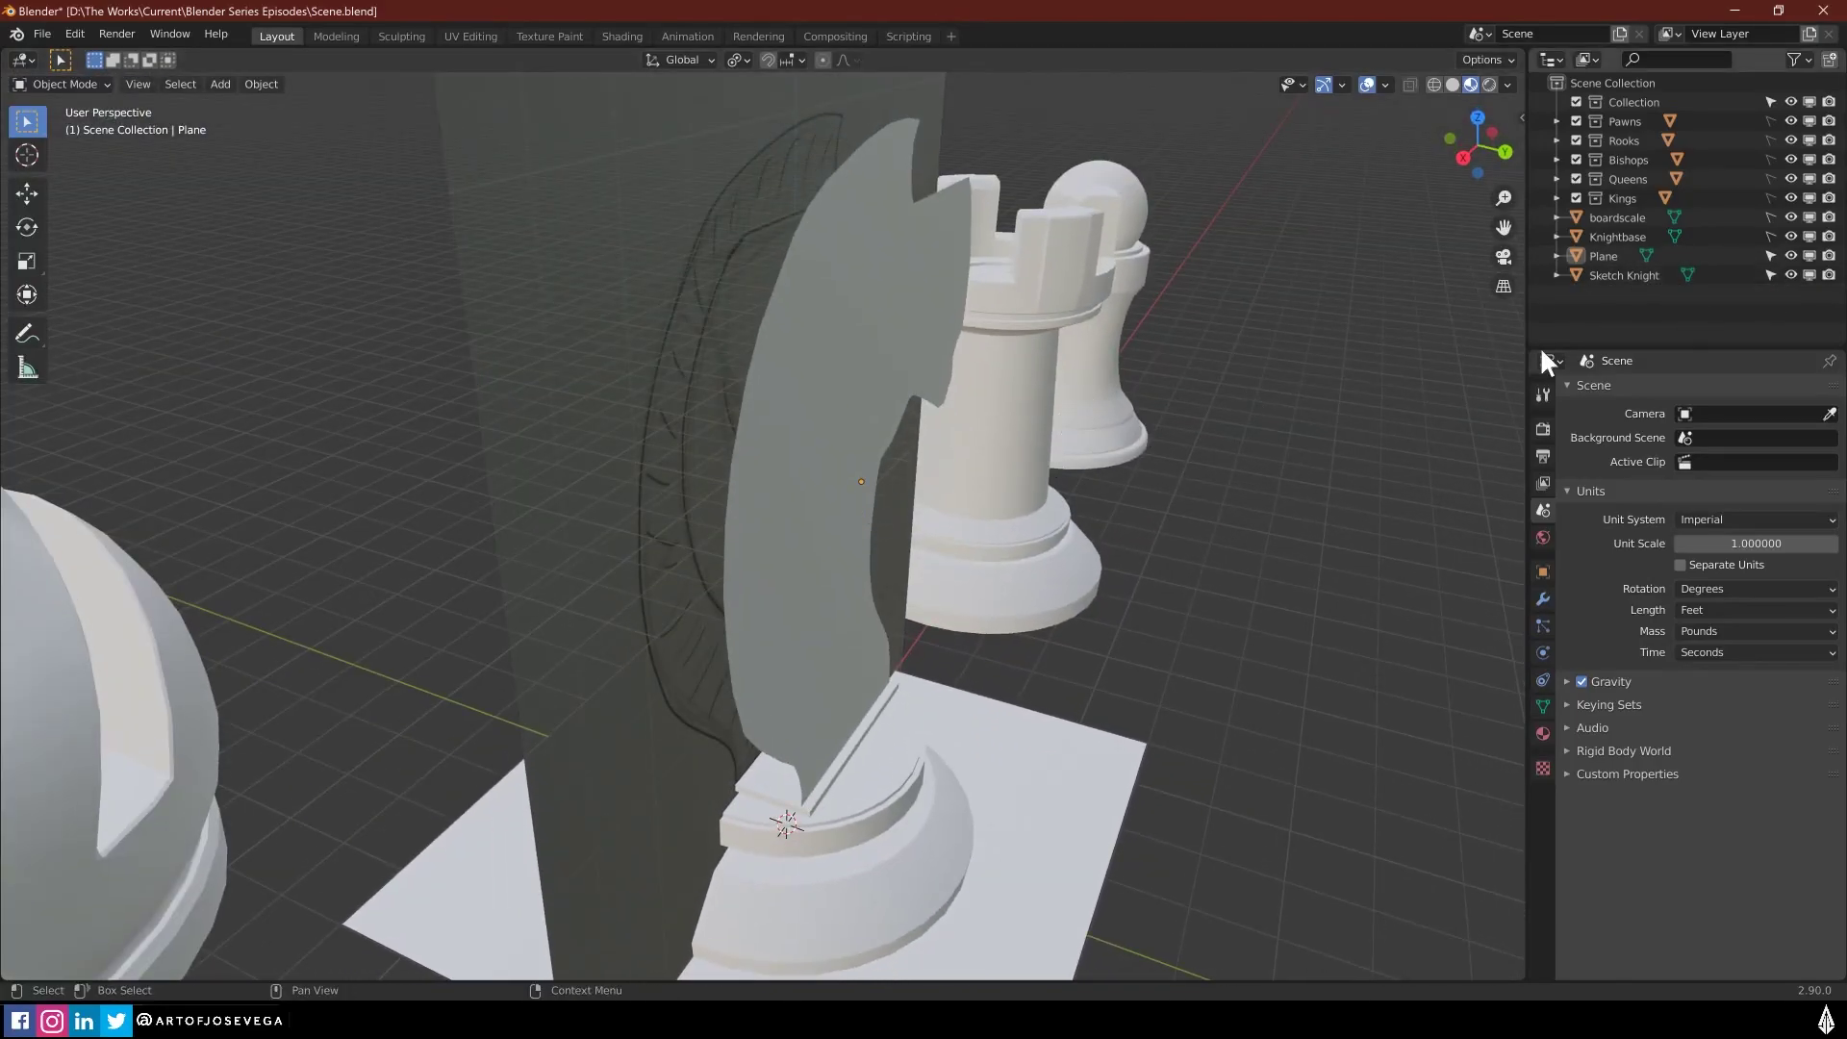
Move Sketch Knight -2.2629' along Y, make it unselectable, and reselect the knight plane
click(681, 319)
key(g)
key(y)
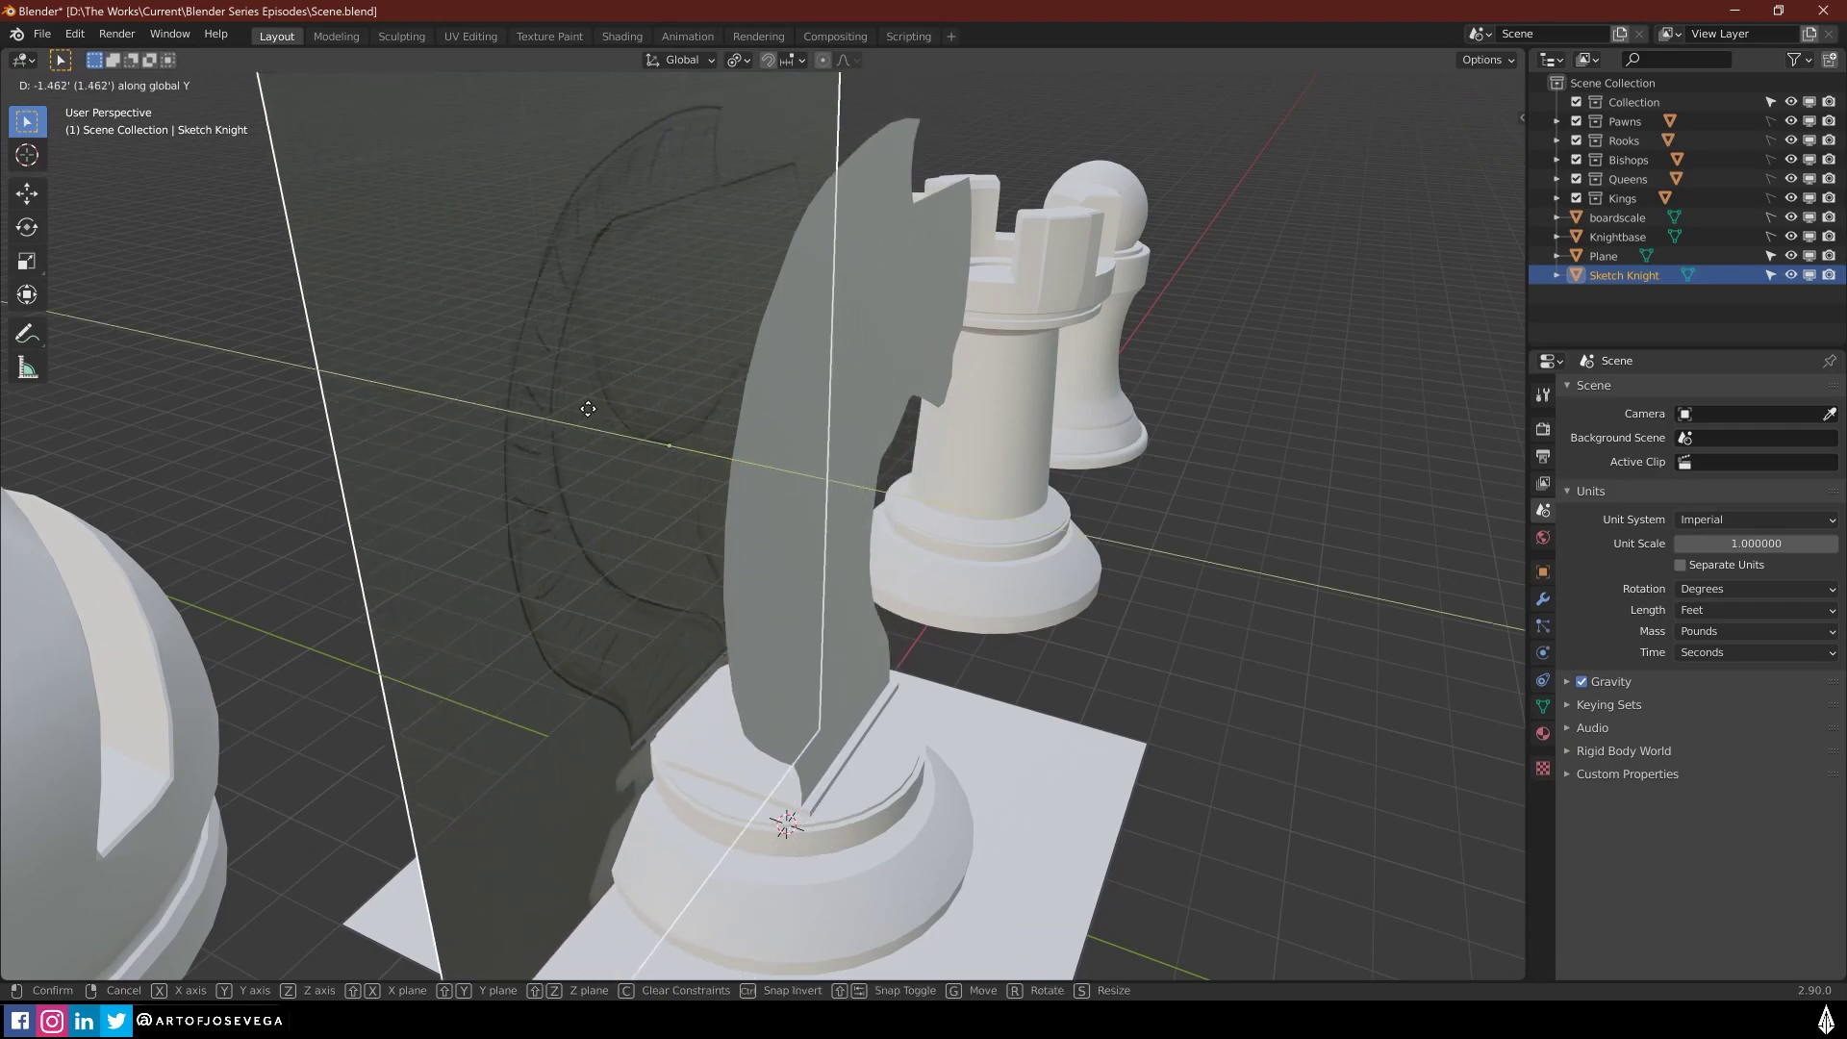
click(558, 404)
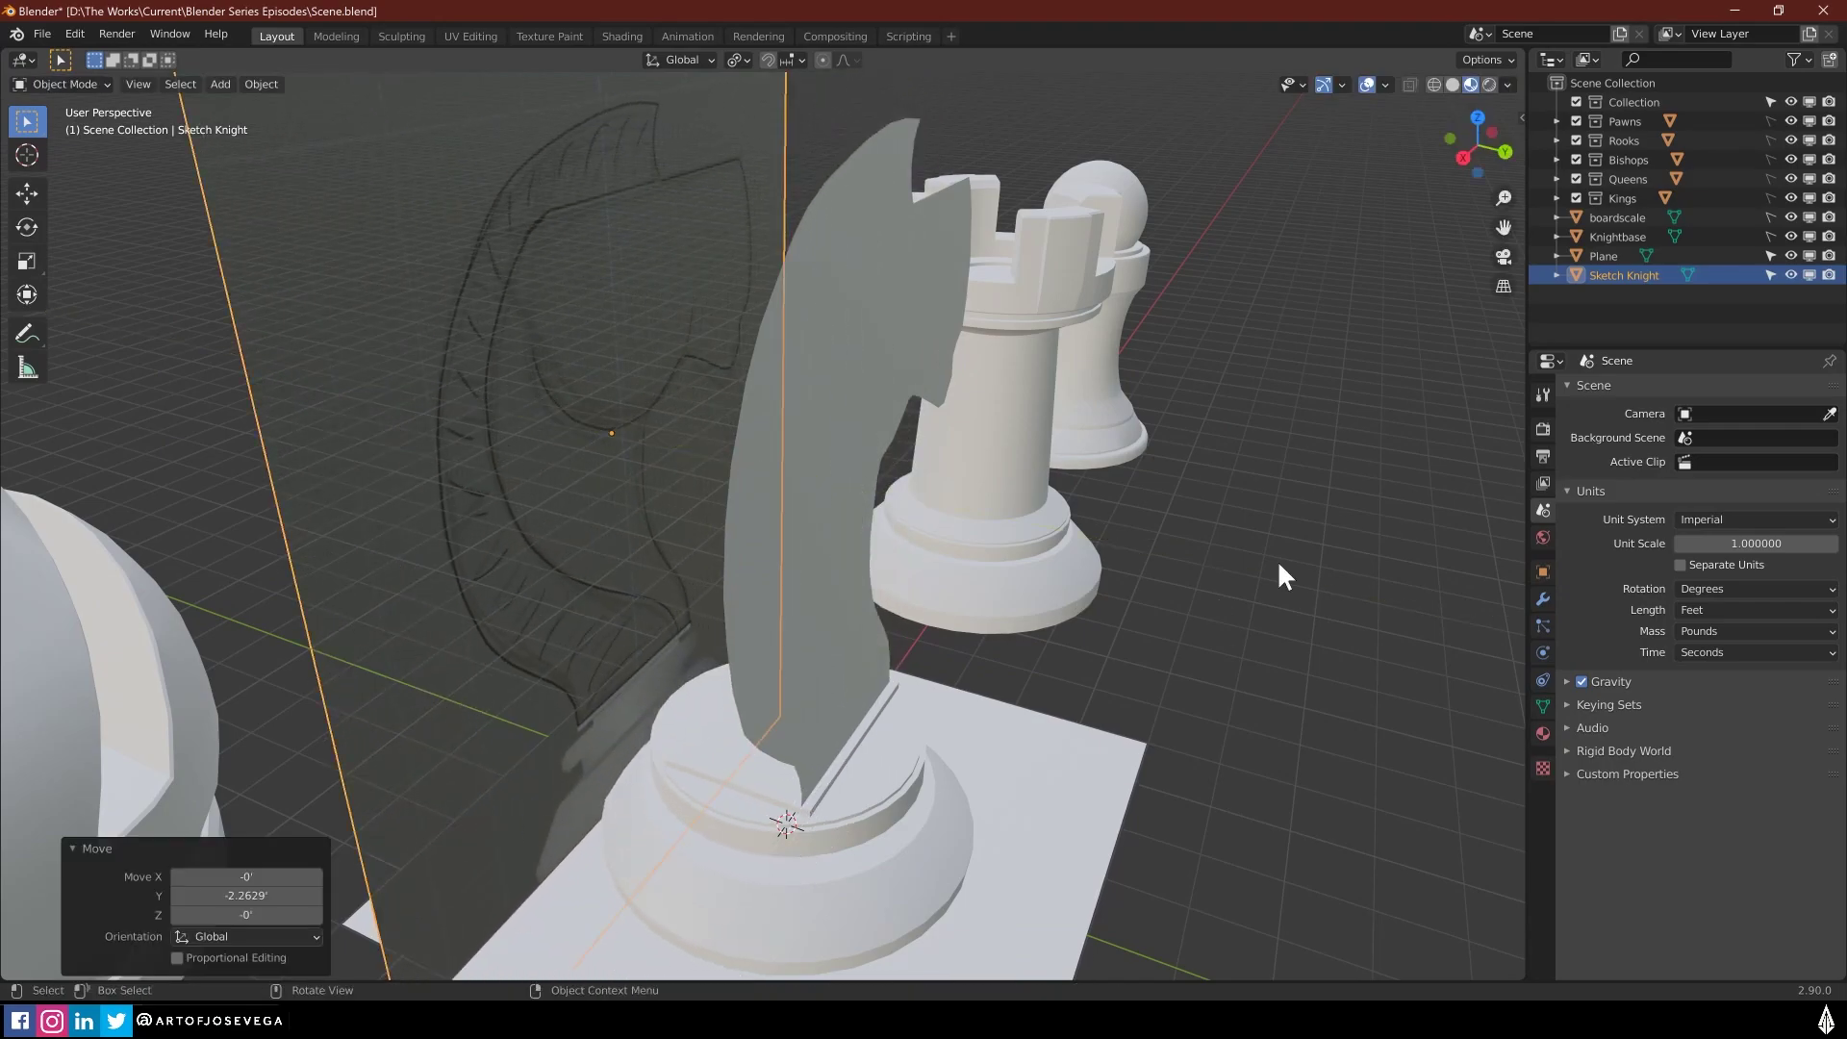
click(1770, 275)
click(818, 489)
middle_drag(818, 489, 820, 574)
key(Tab)
Extrude the whole knight face twice, then shift the front face along Y for 1.7983' thickness
key(a)
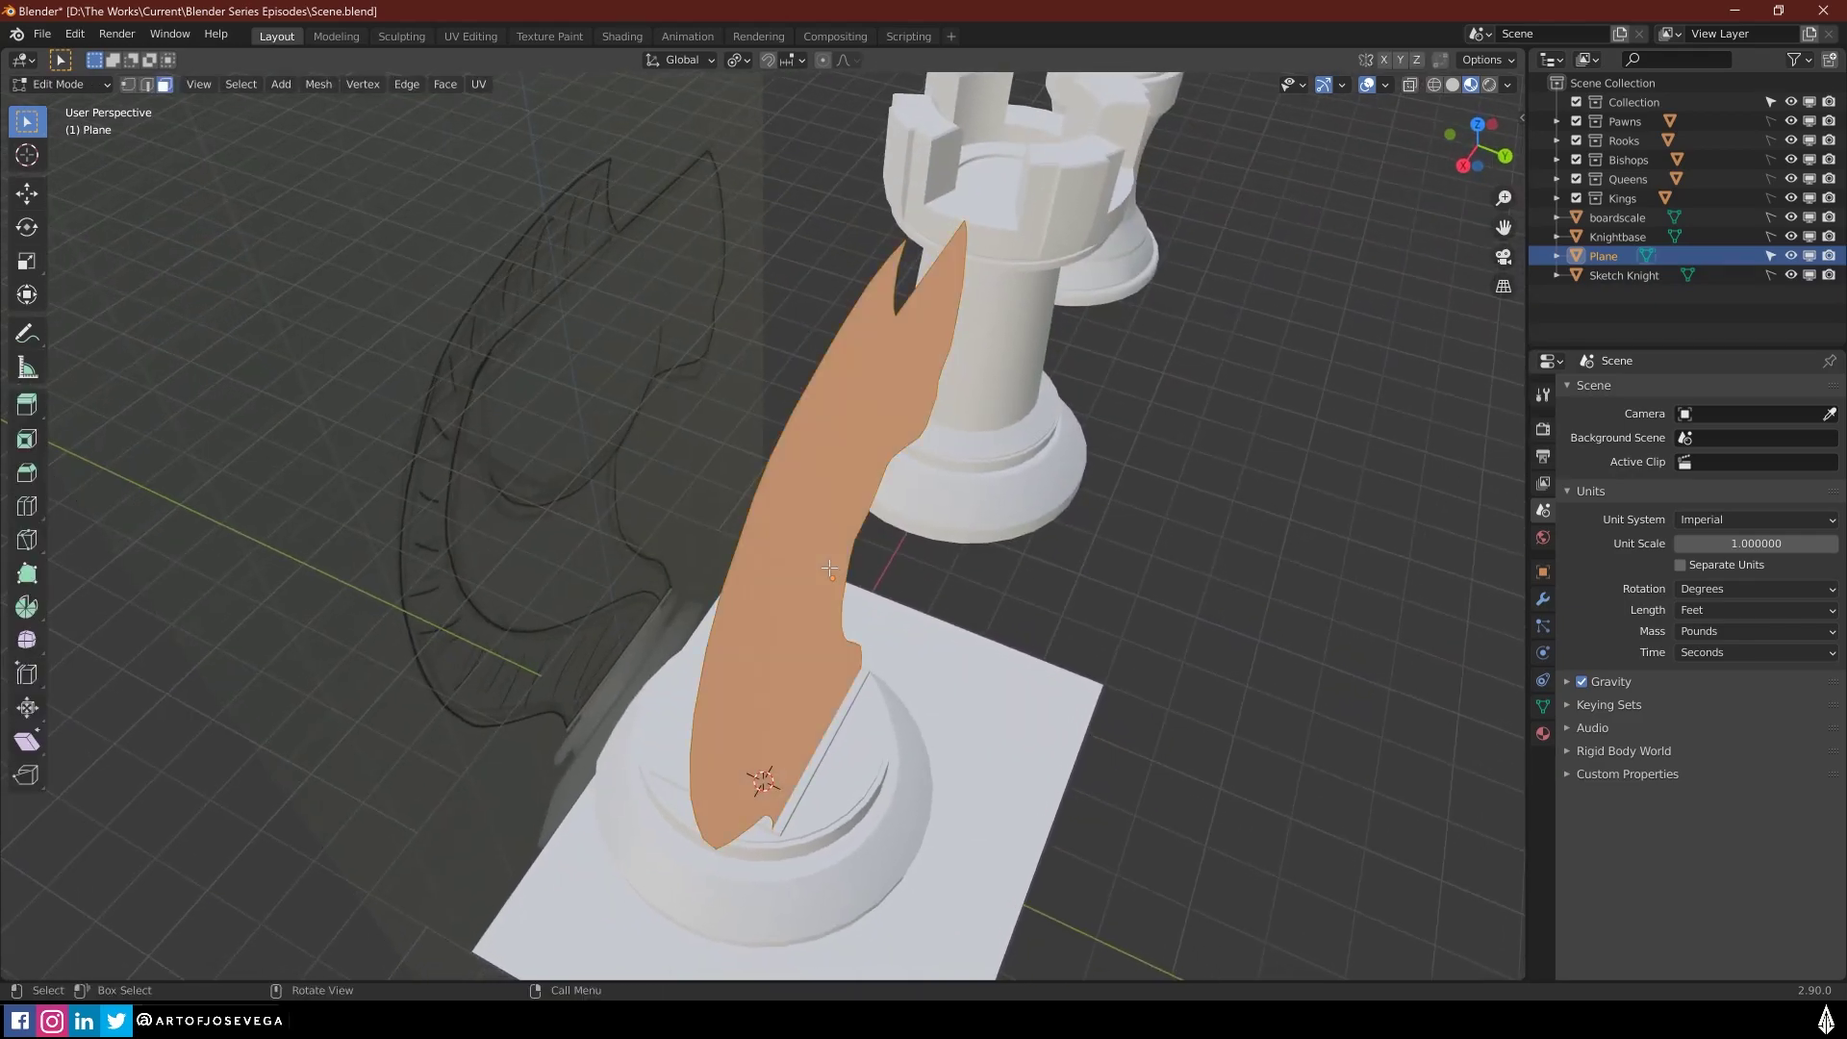
key(e)
click(798, 541)
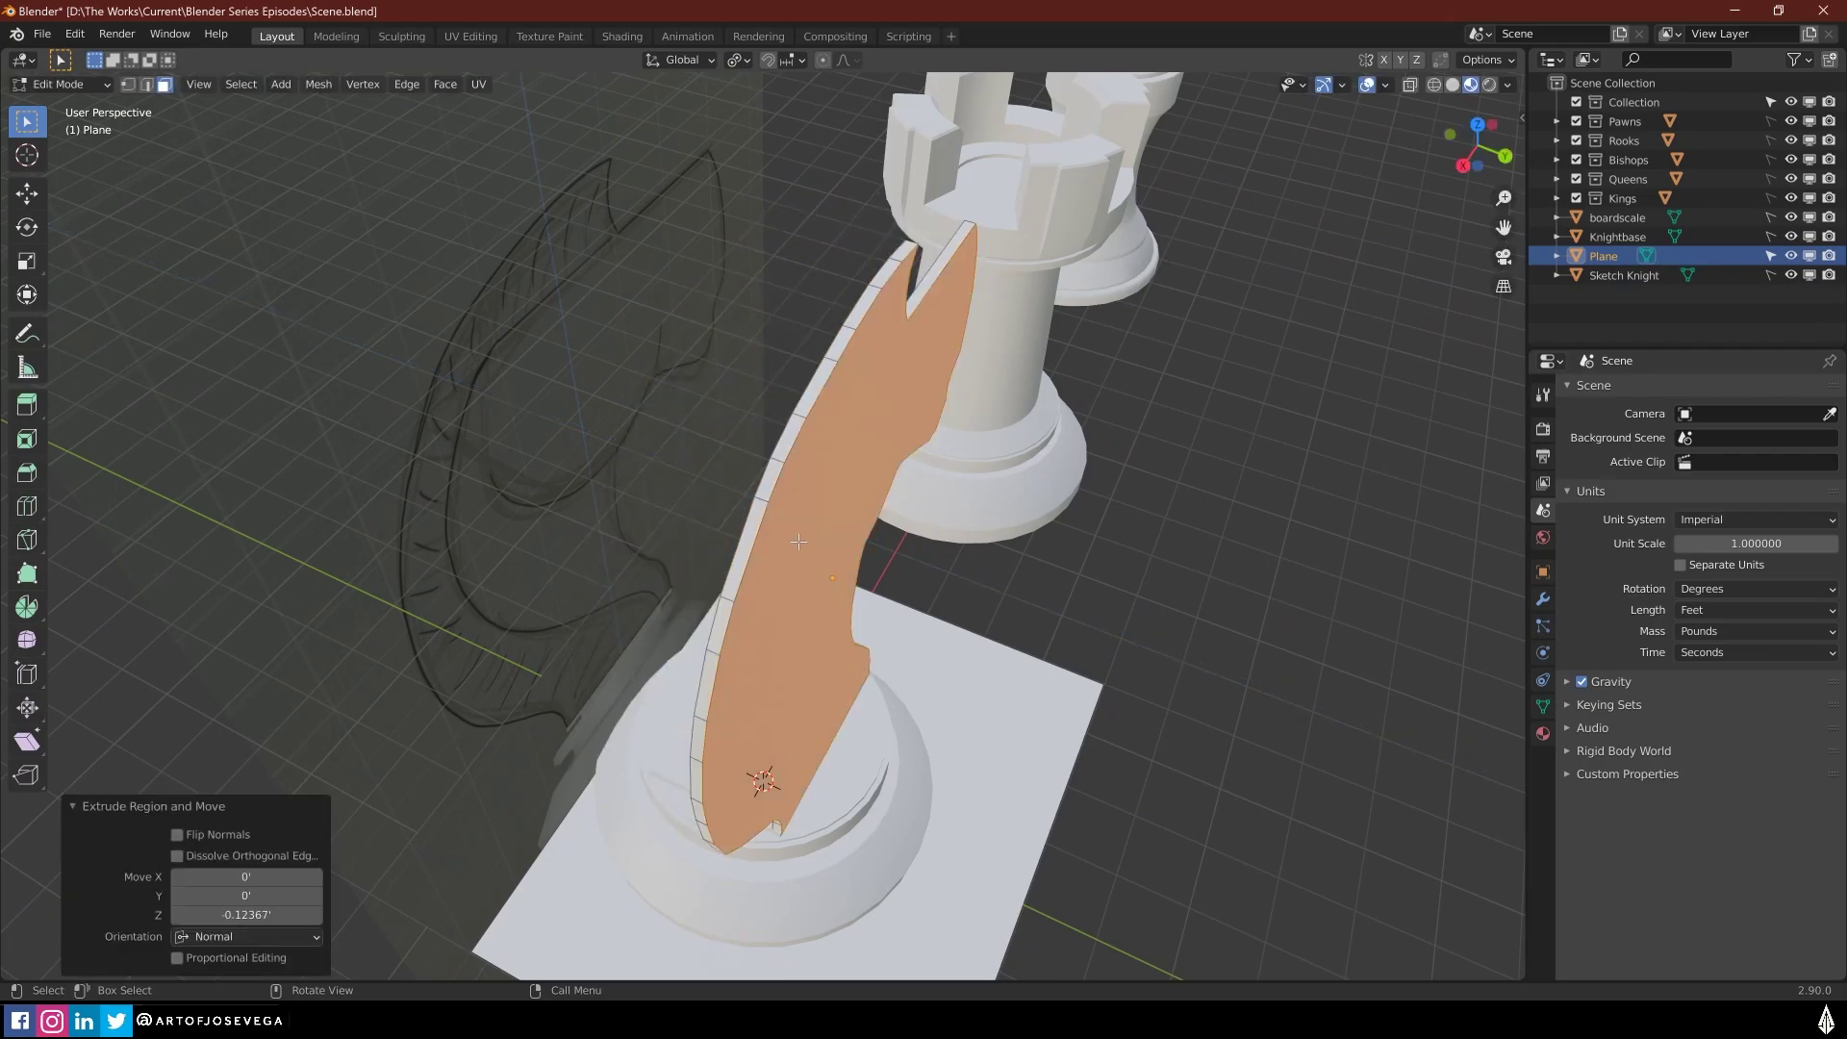
middle_drag(798, 542, 850, 542)
key(e)
click(694, 551)
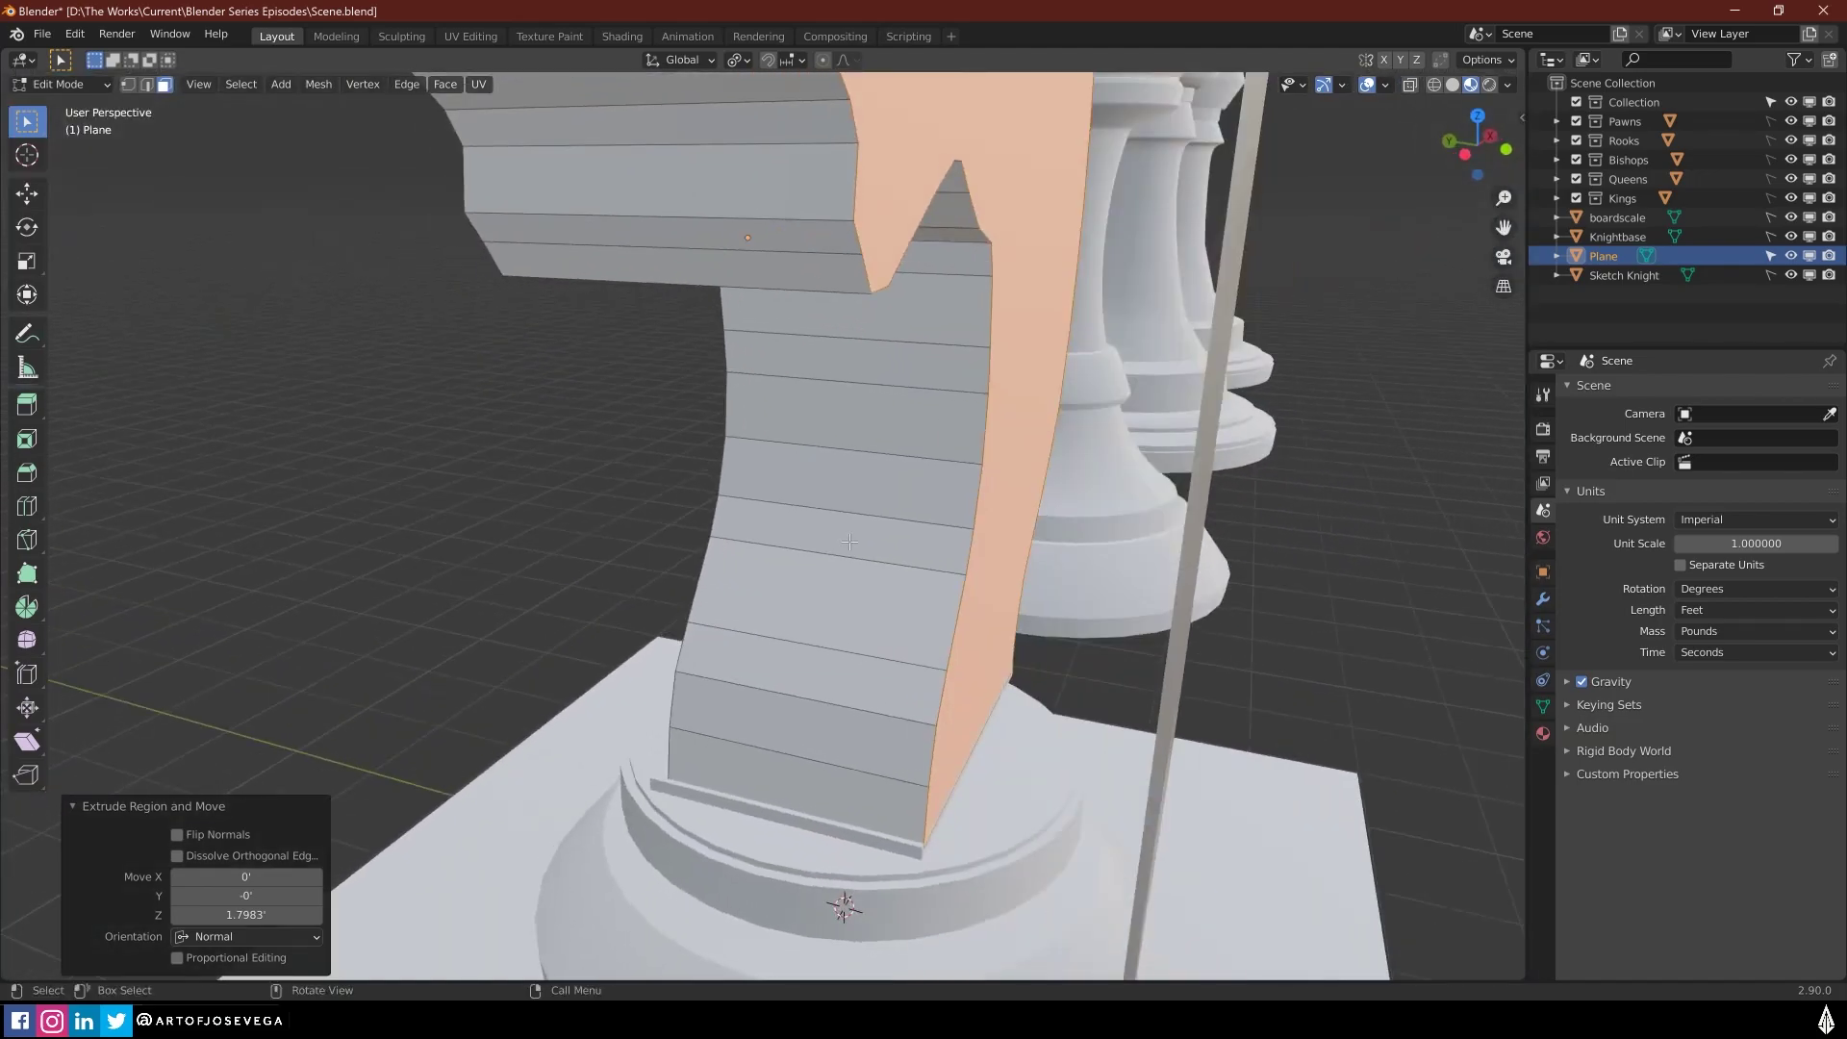
key(g)
key(y)
click(907, 541)
middle_drag(908, 541, 833, 524)
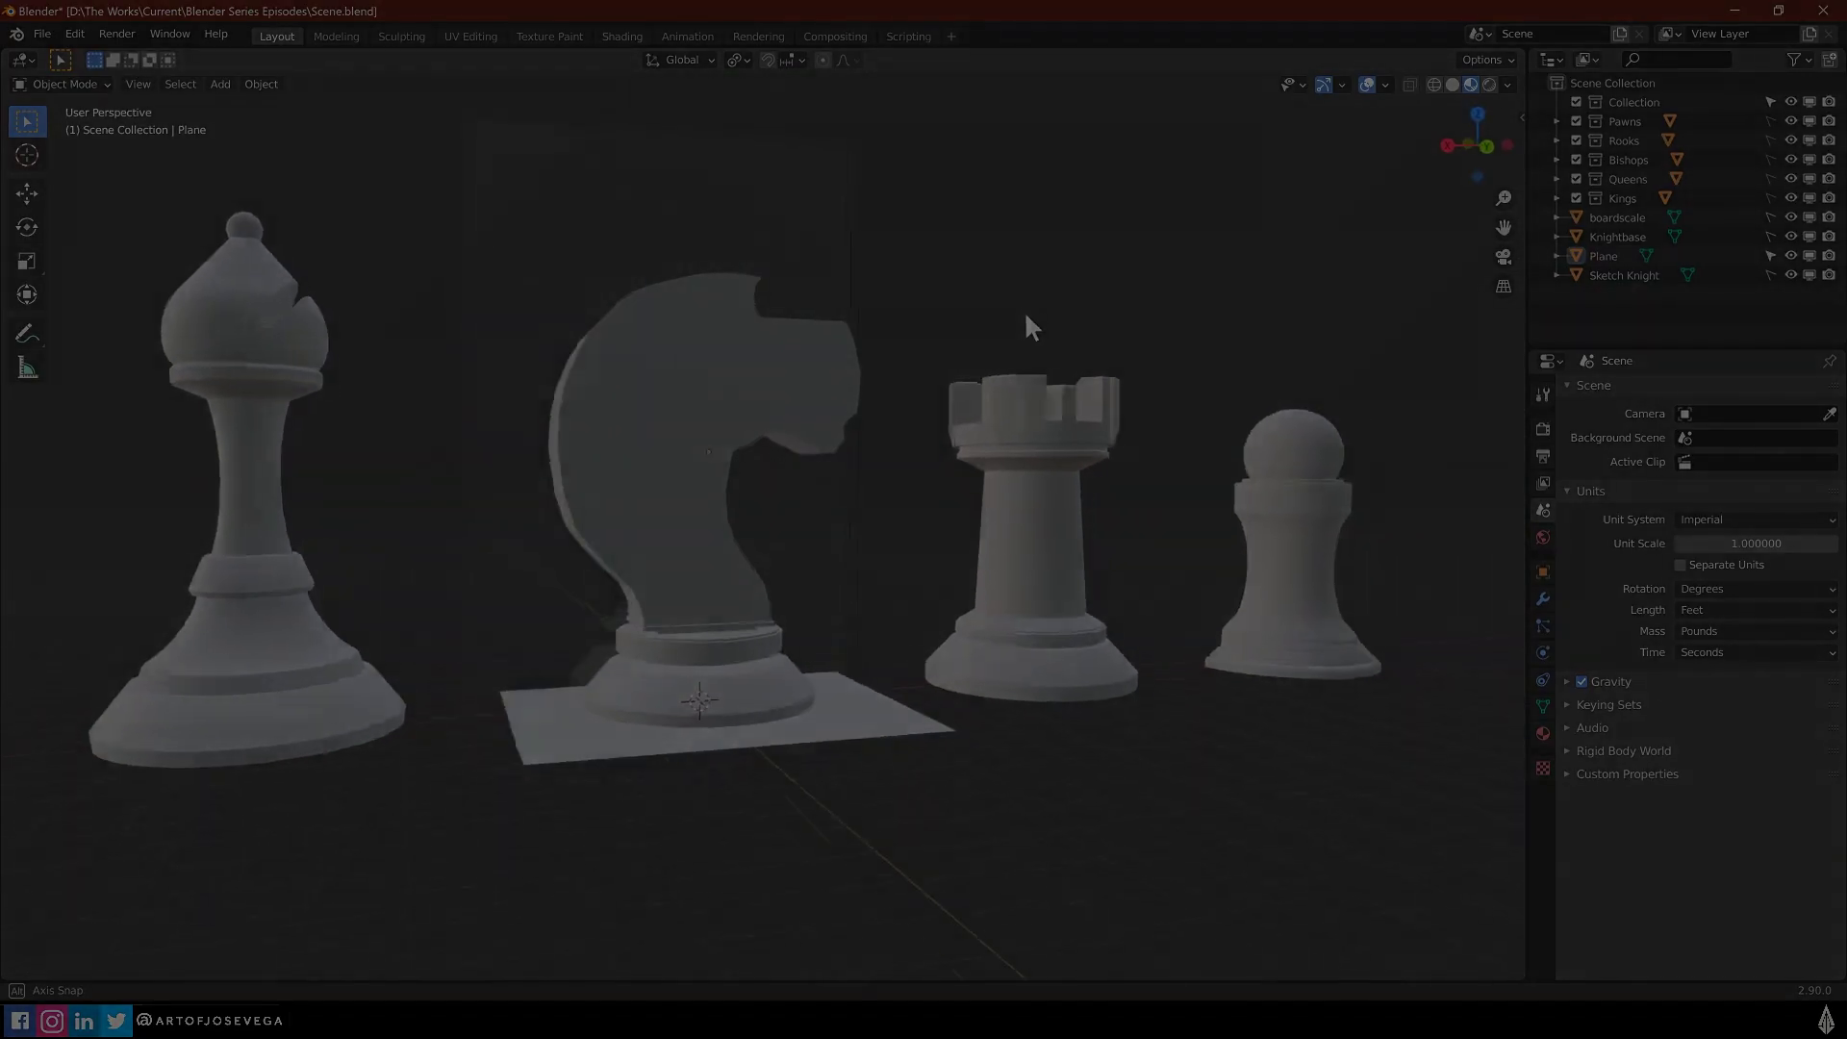